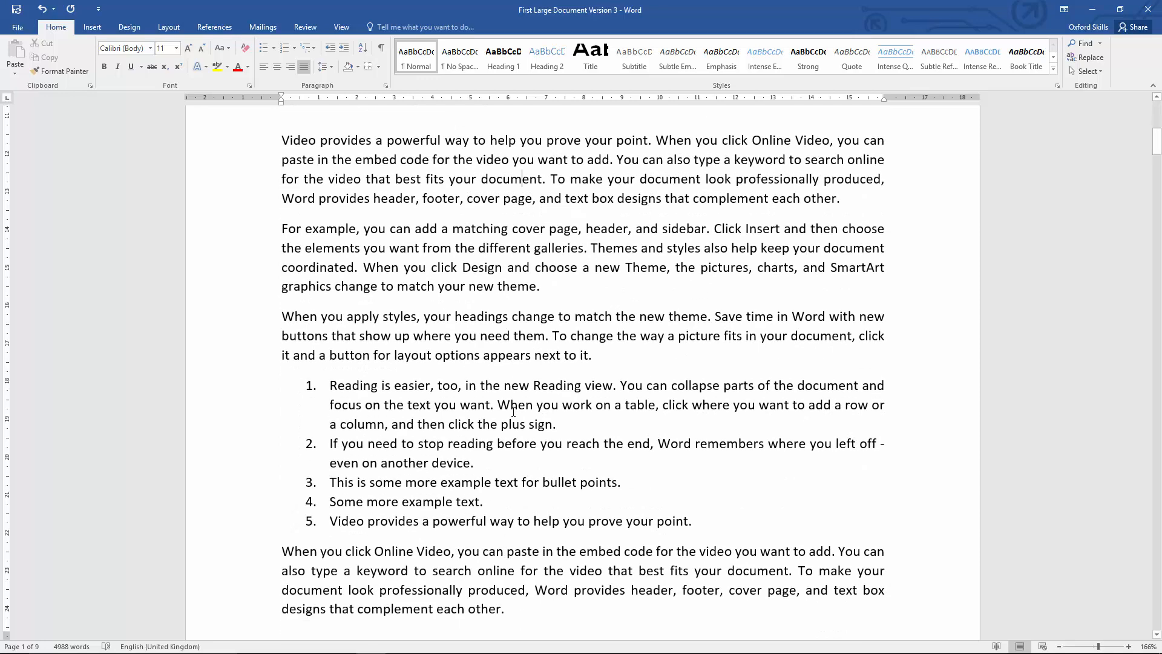
# Look through the document's opening pages for pictures and select the Word logo picture on page 2.
pyautogui.scroll(-4, 513, 412)
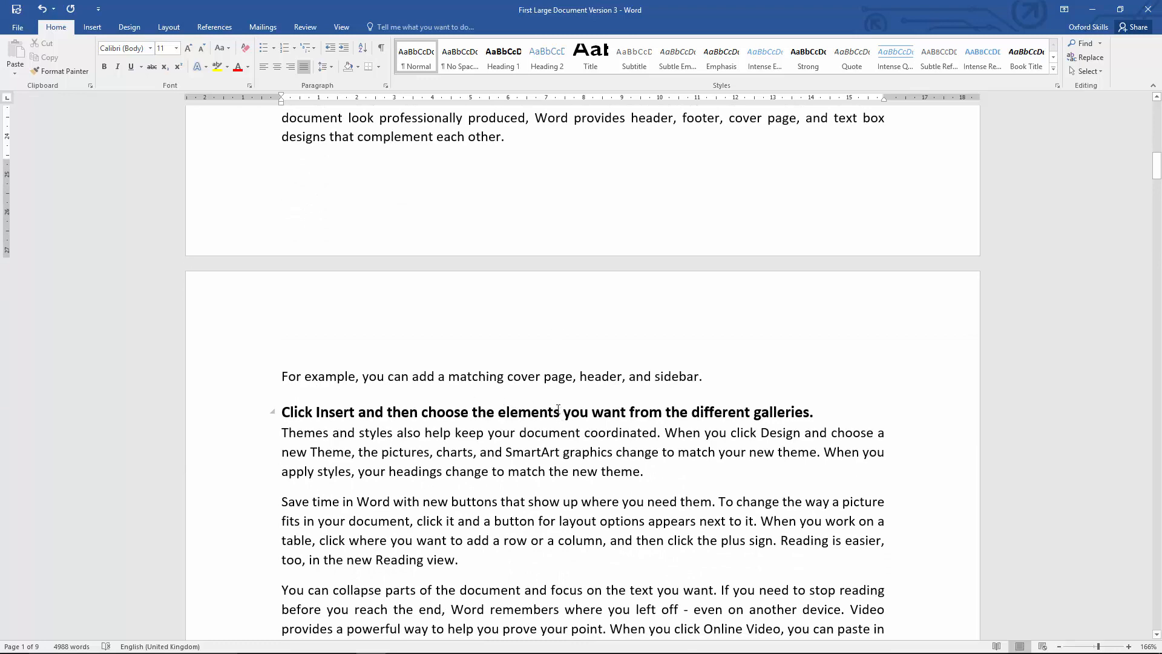
pyautogui.scroll(-11, 558, 409)
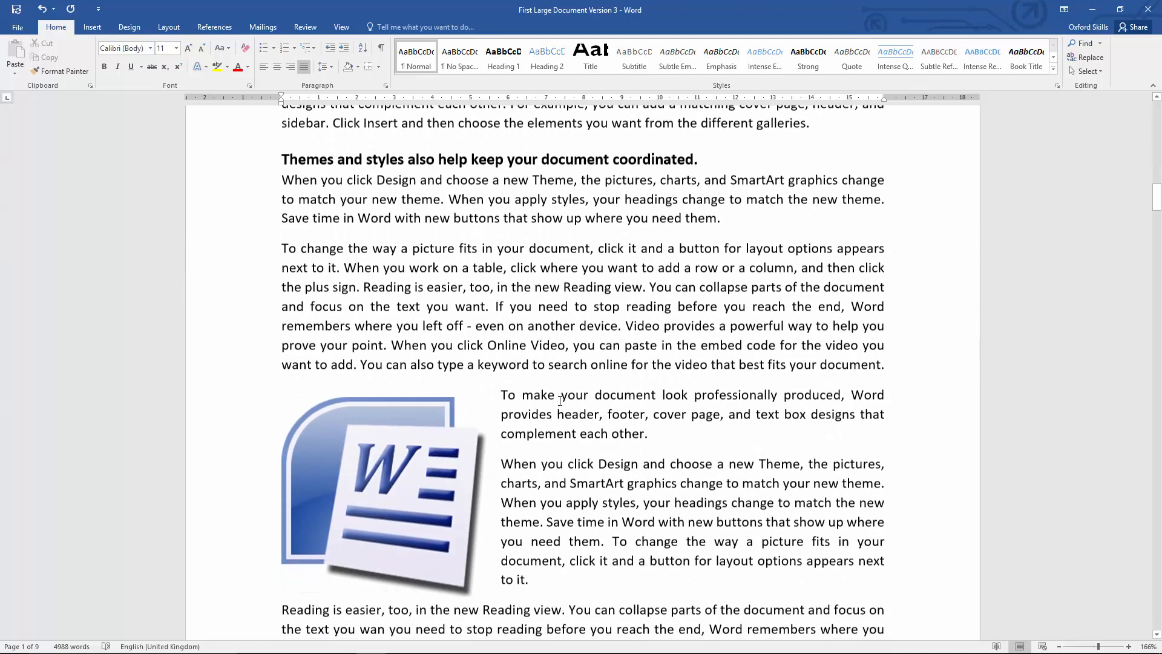
pyautogui.scroll(-4, 560, 400)
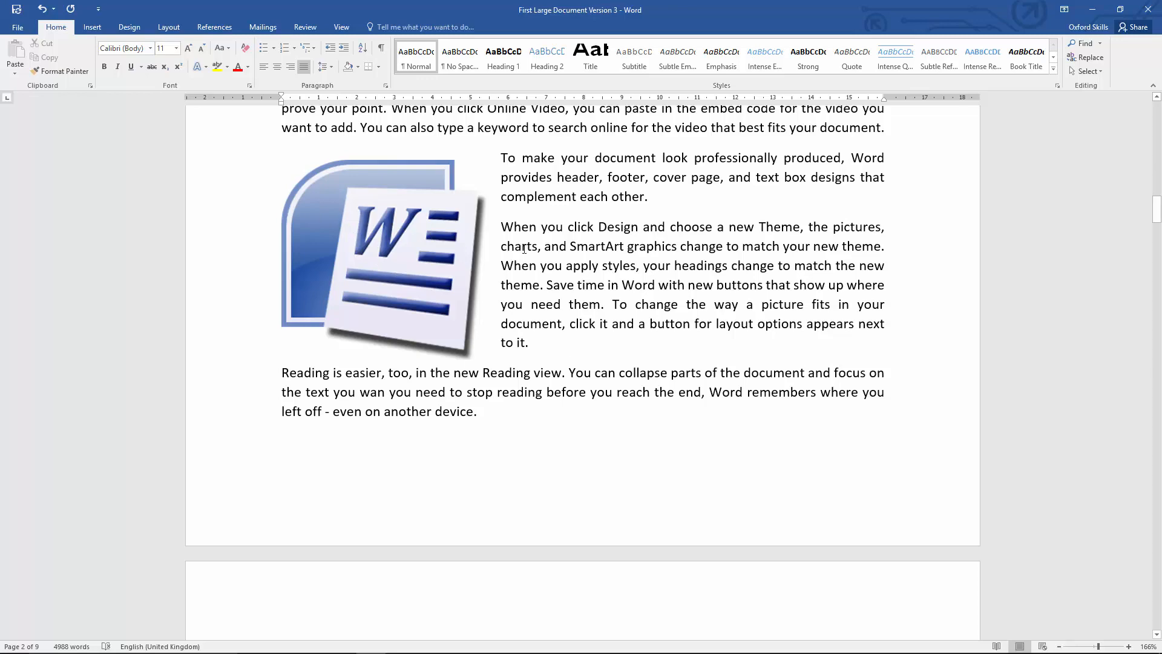
pyautogui.click(576, 264)
pyautogui.scroll(-6, 576, 261)
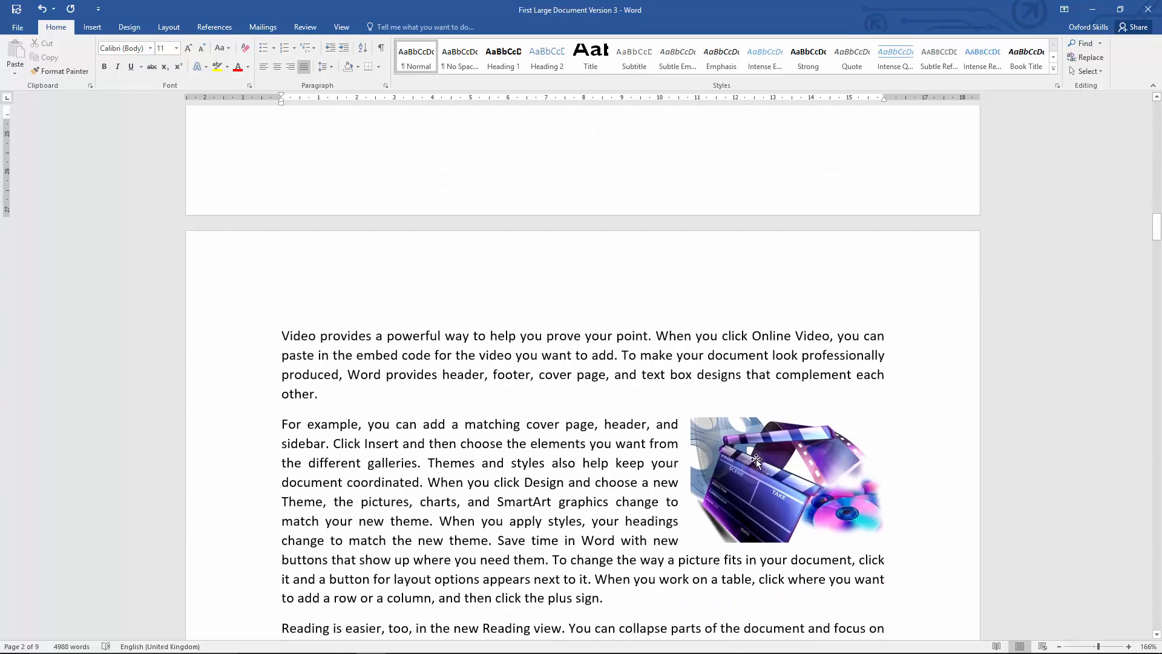
pyautogui.click(757, 459)
pyautogui.scroll(5, 506, 404)
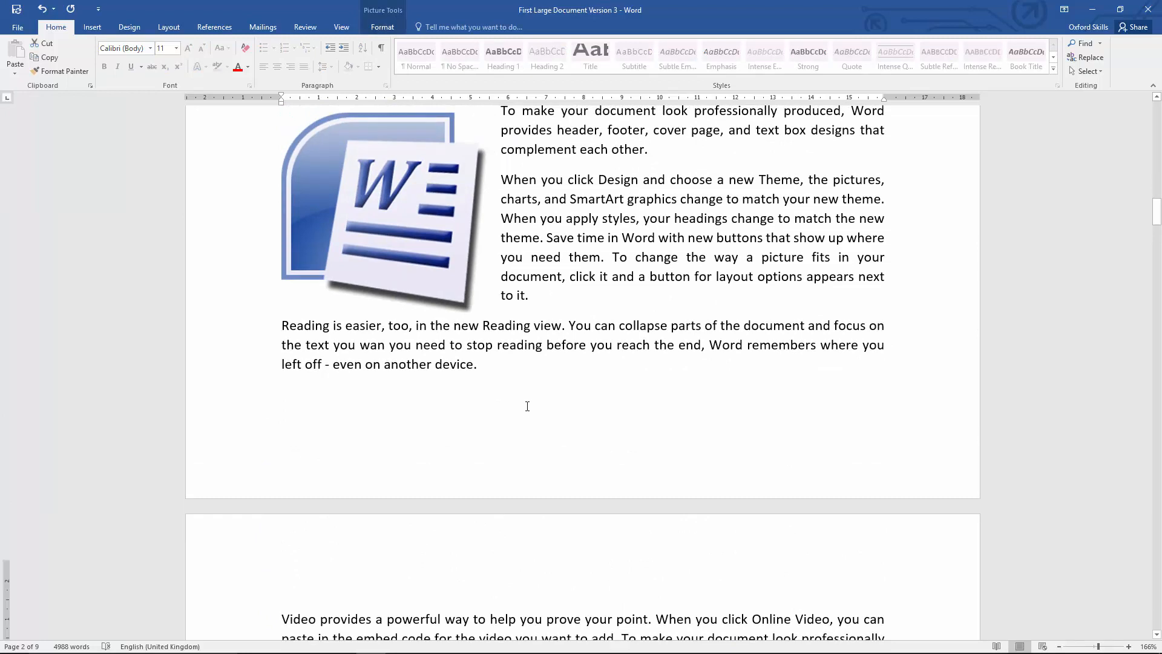
pyautogui.scroll(3, 524, 412)
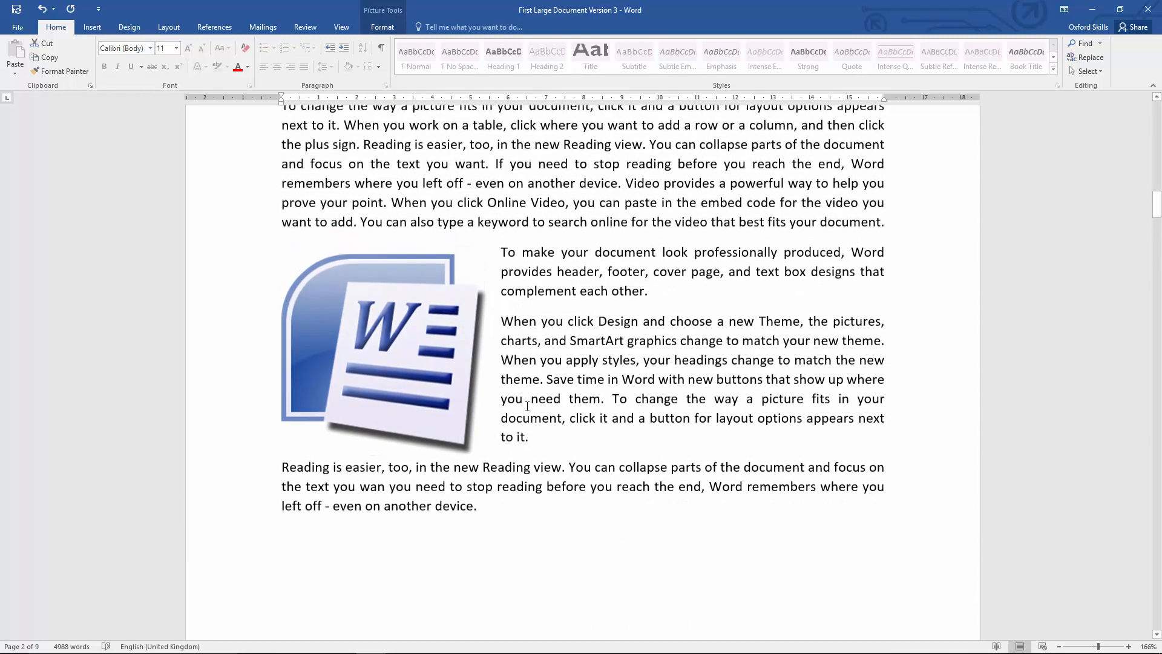
pyautogui.click(379, 348)
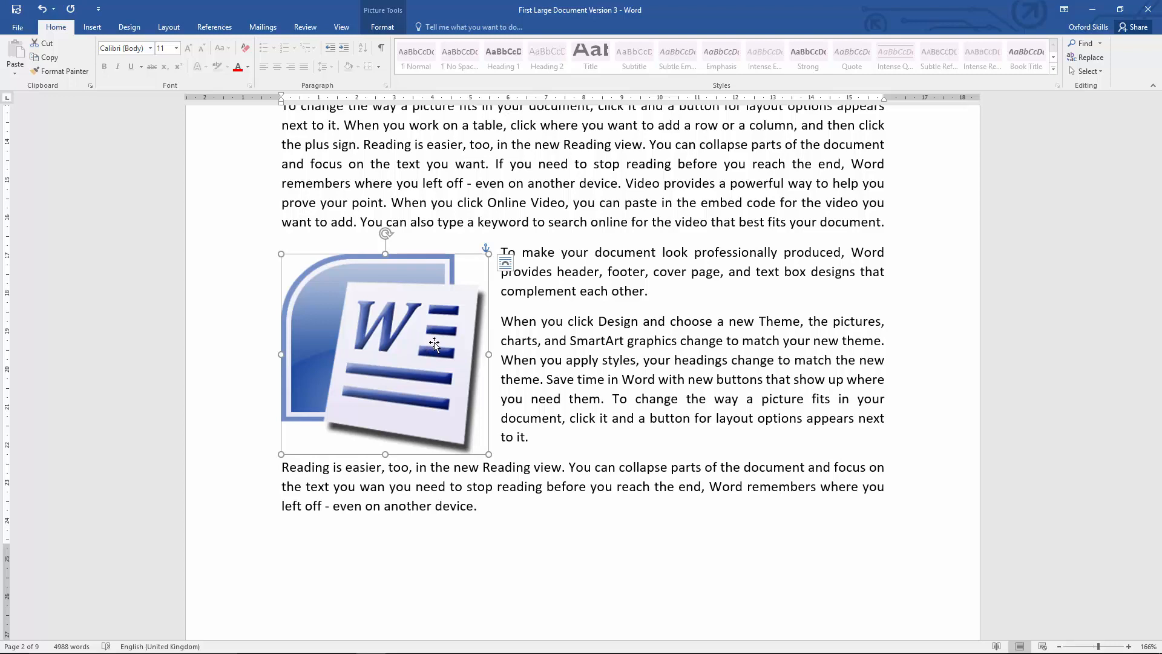
# Display the picture formatting tools for the Word logo picture, then deselect it.
pyautogui.click(522, 351)
pyautogui.click(426, 337)
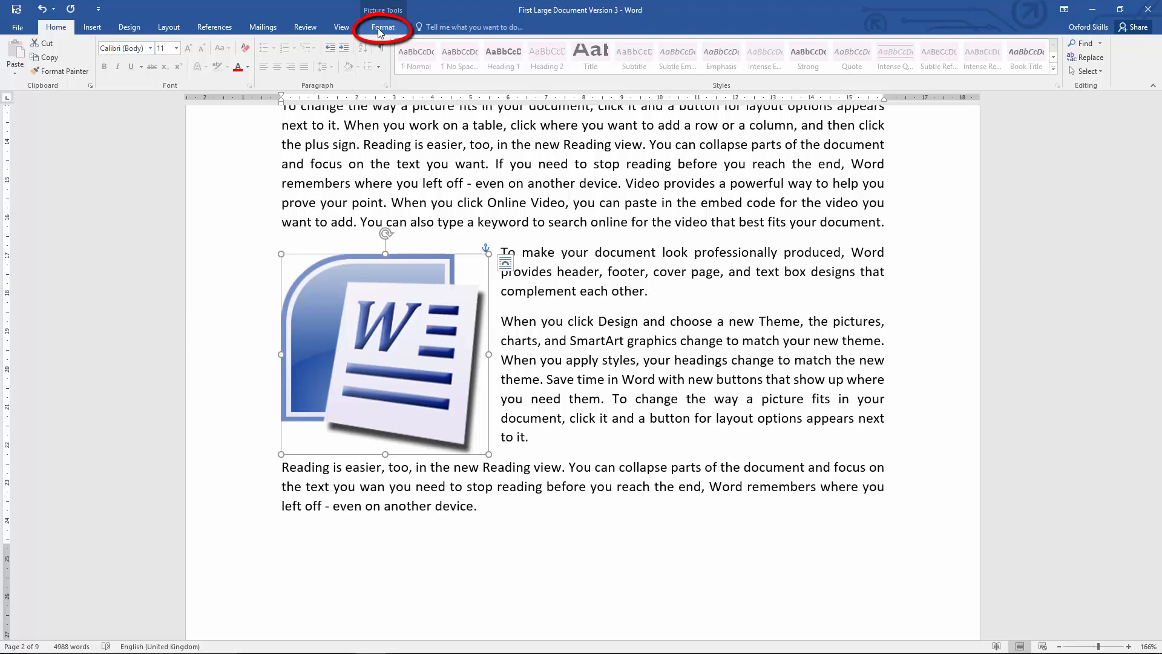
pyautogui.click(379, 29)
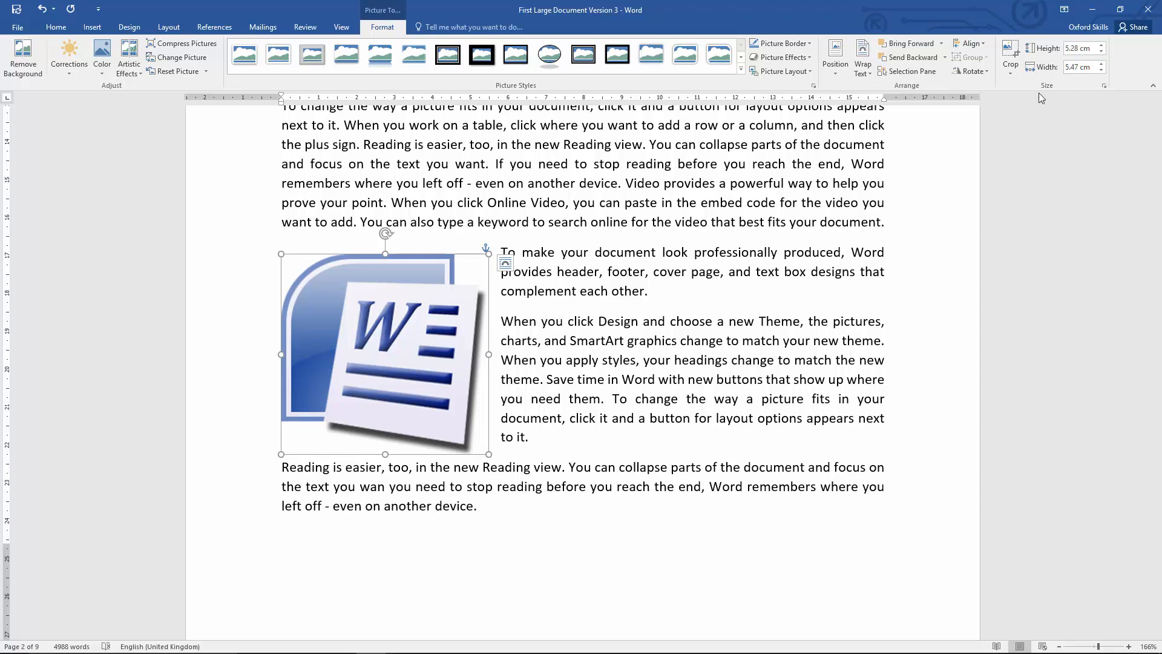
pyautogui.click(532, 148)
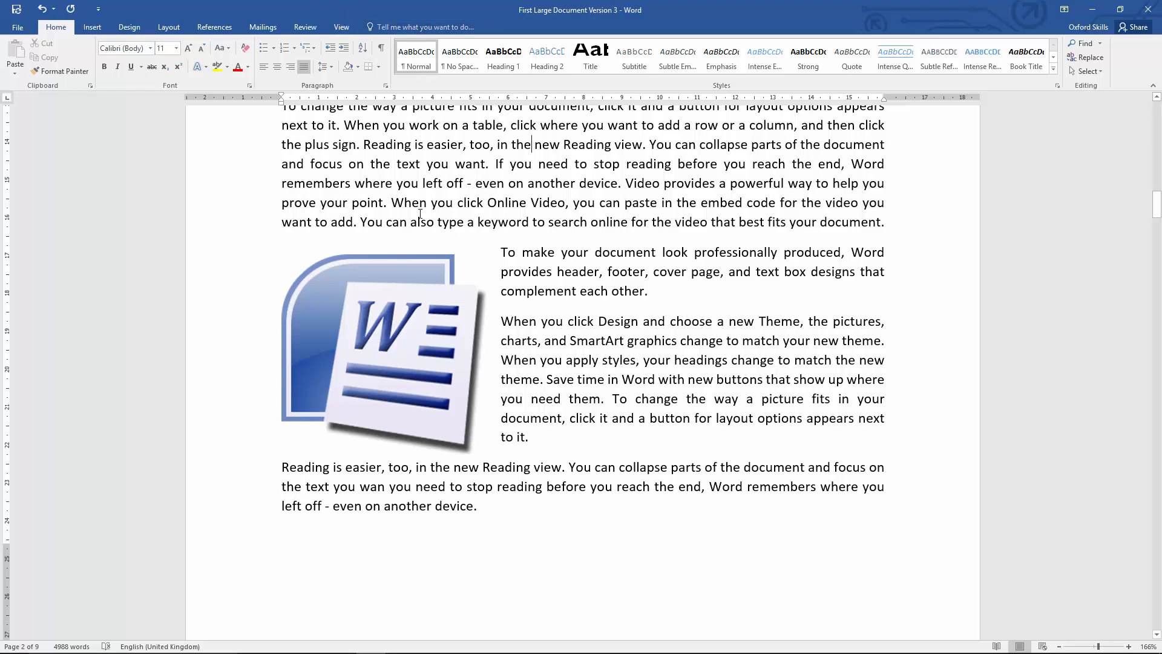
# Examine the context commands offered for the Word logo picture and dismiss them.
pyautogui.click(391, 316)
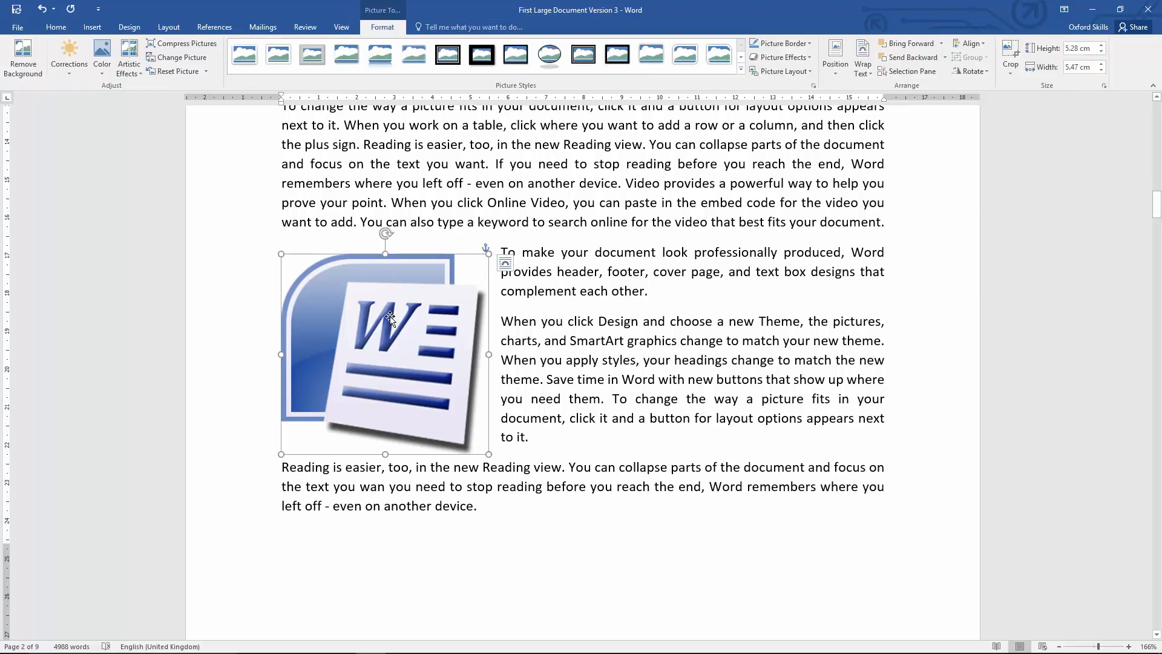
pyautogui.rightClick(391, 316)
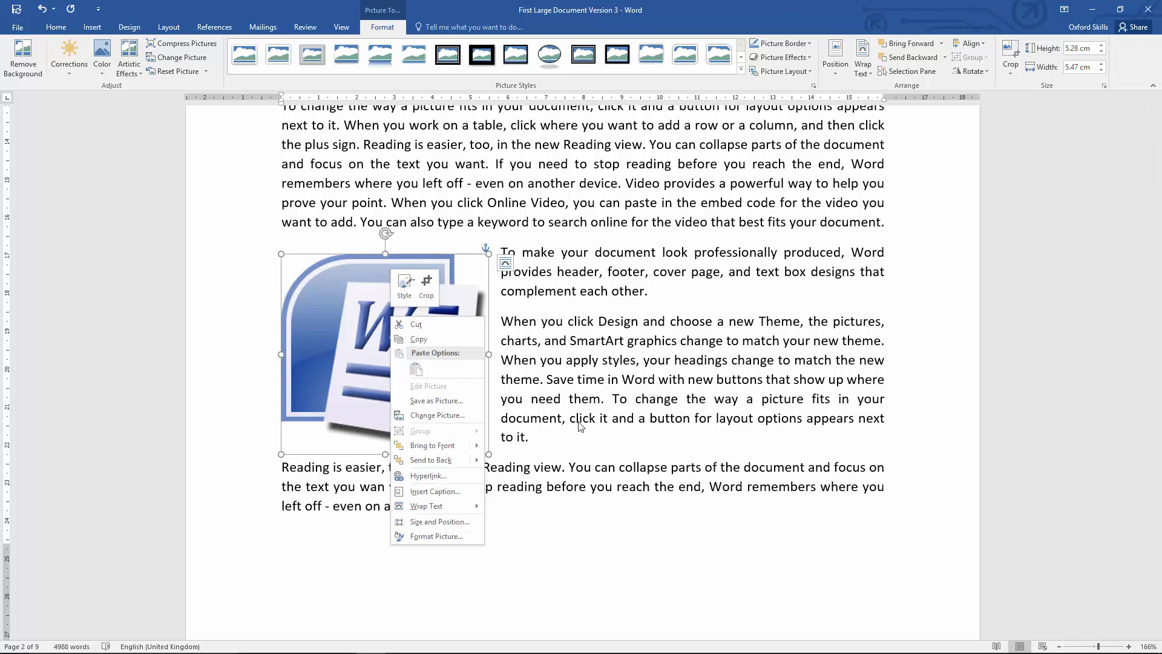
pyautogui.press('Escape')
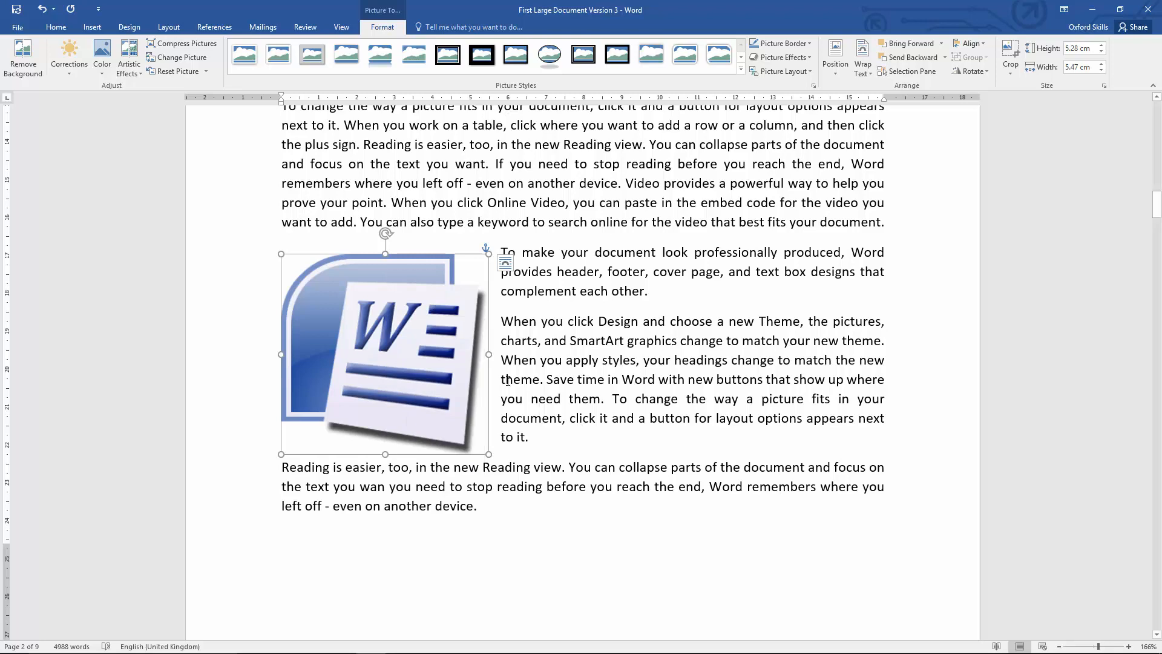
pyautogui.click(390, 220)
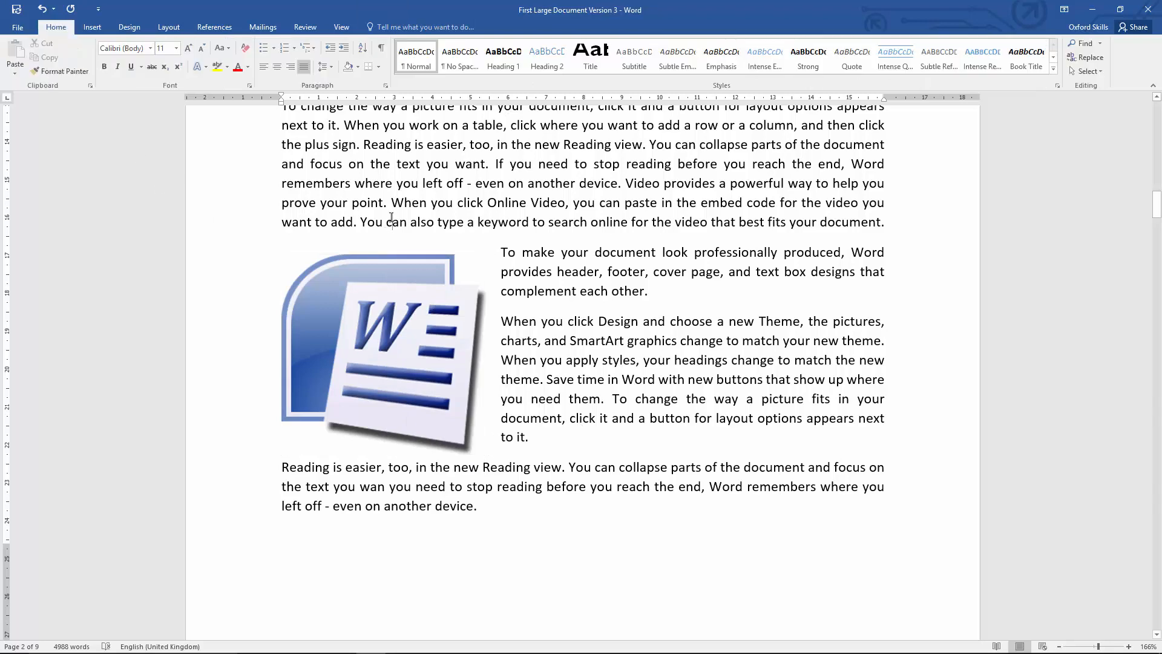
pyautogui.click(395, 304)
pyautogui.rightClick(394, 304)
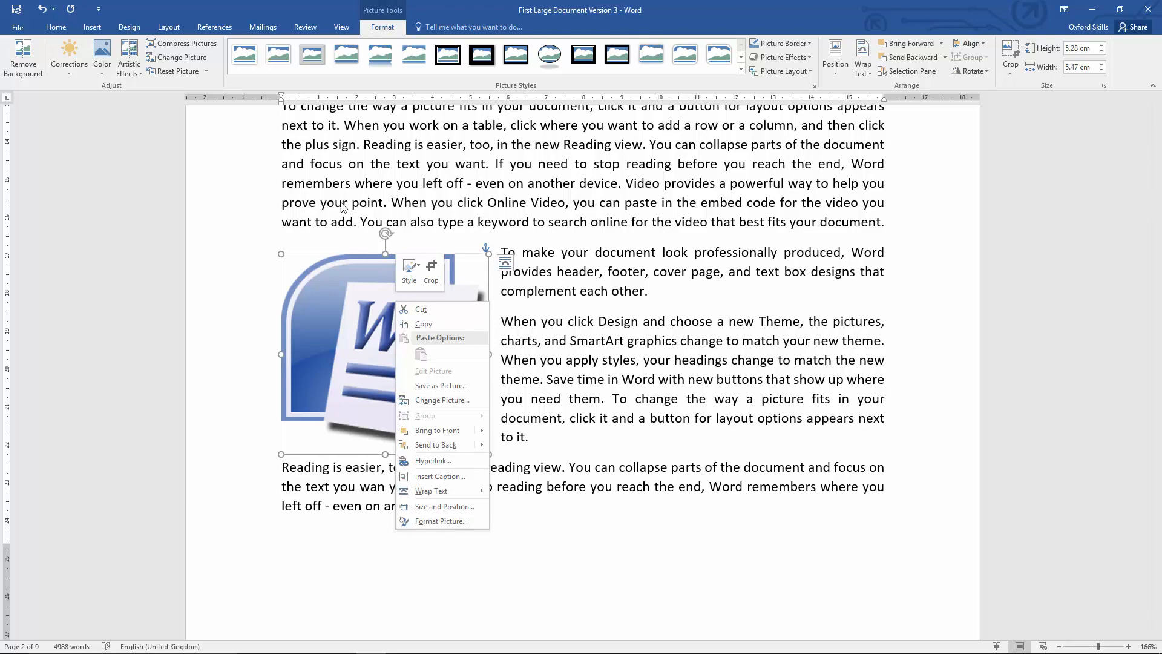
pyautogui.press('Escape')
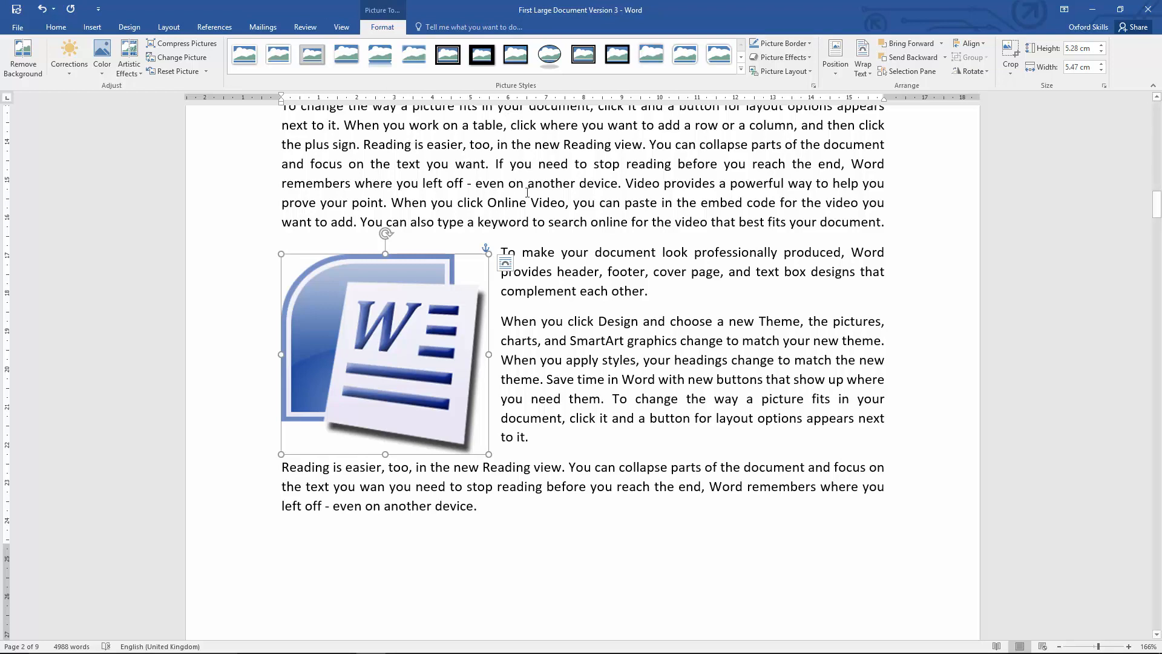
pyautogui.click(556, 209)
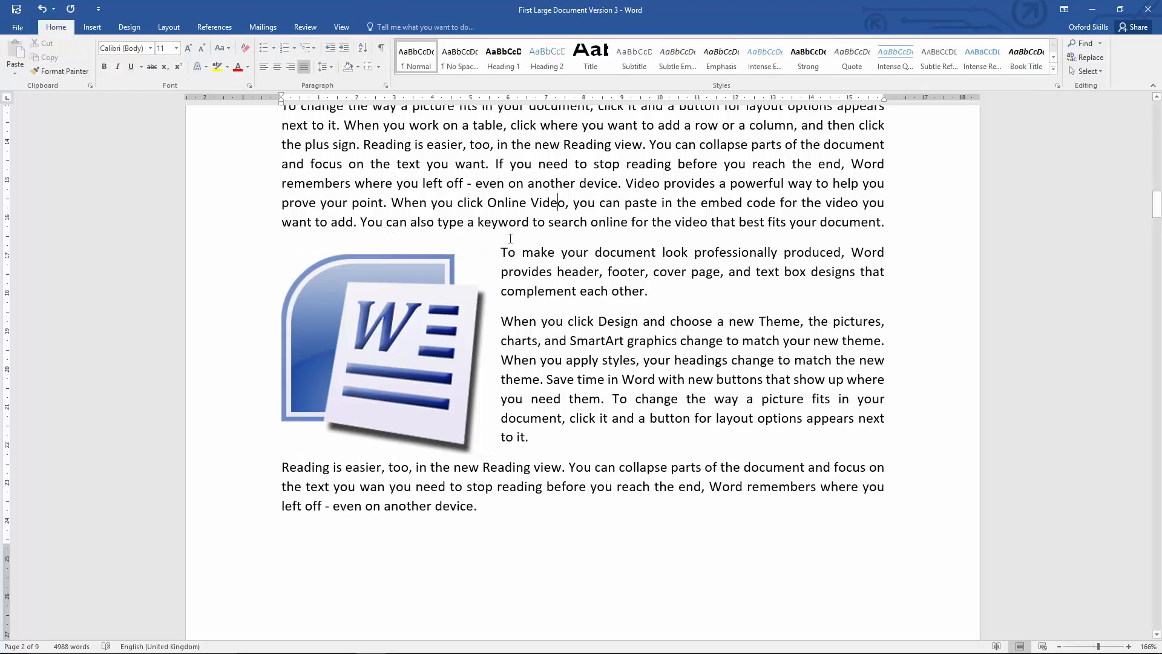
# Preview the available picture styles on the Word logo picture, including Beveled Oval, Black, without applying one.
pyautogui.click(415, 294)
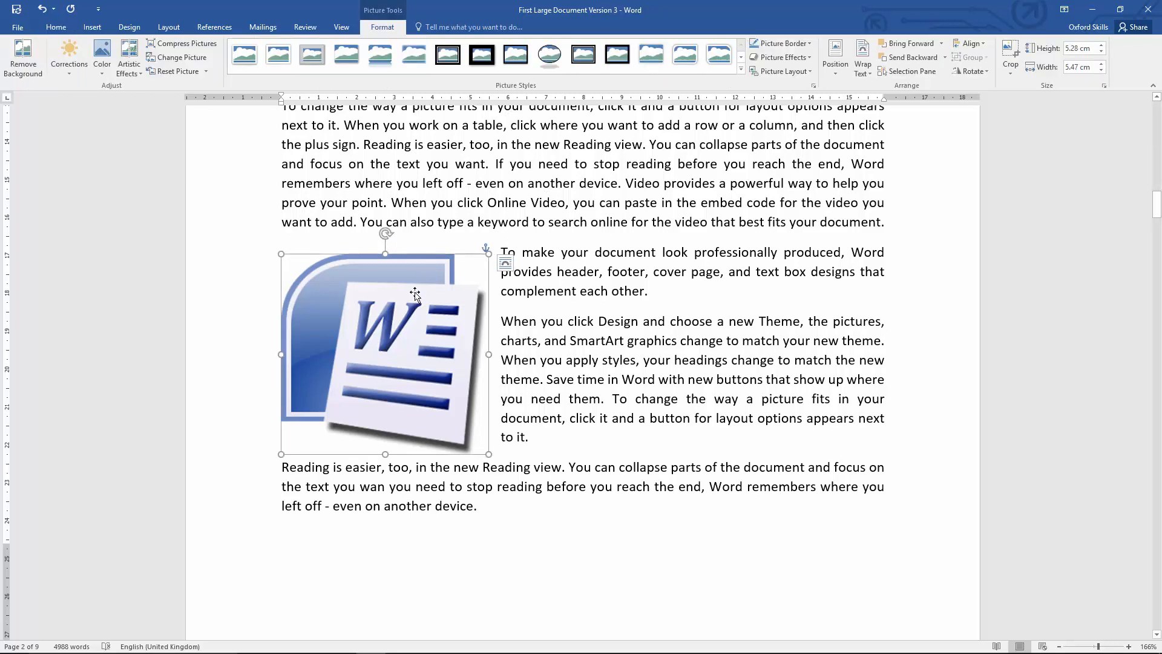
pyautogui.rightClick(415, 294)
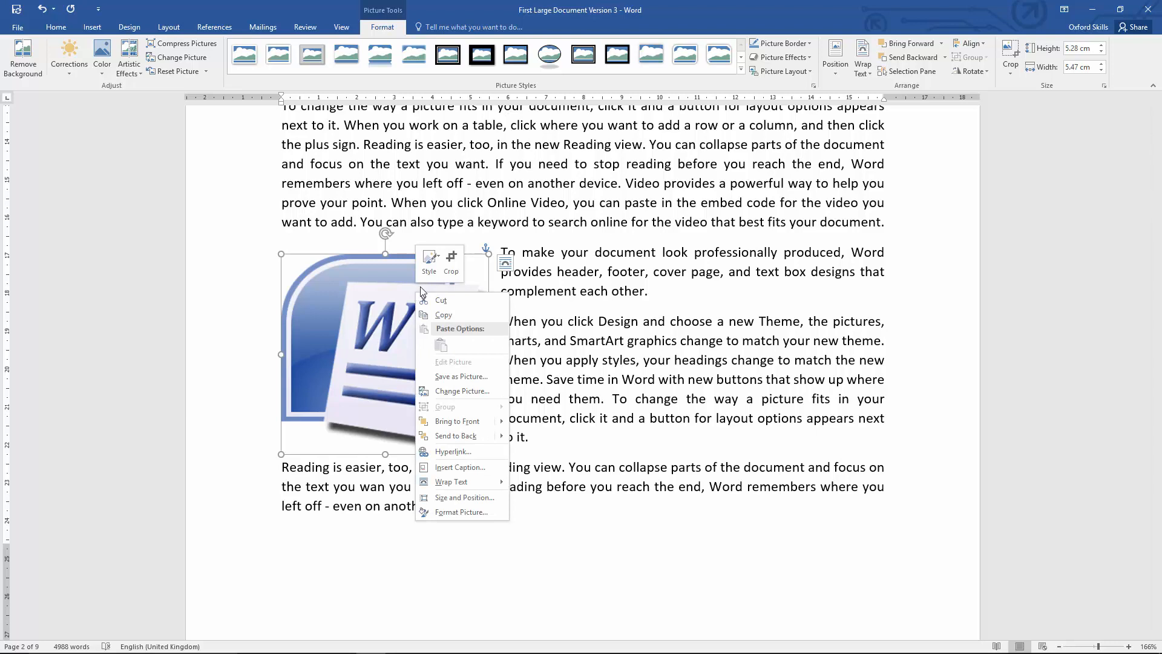
pyautogui.click(438, 261)
pyautogui.click(438, 262)
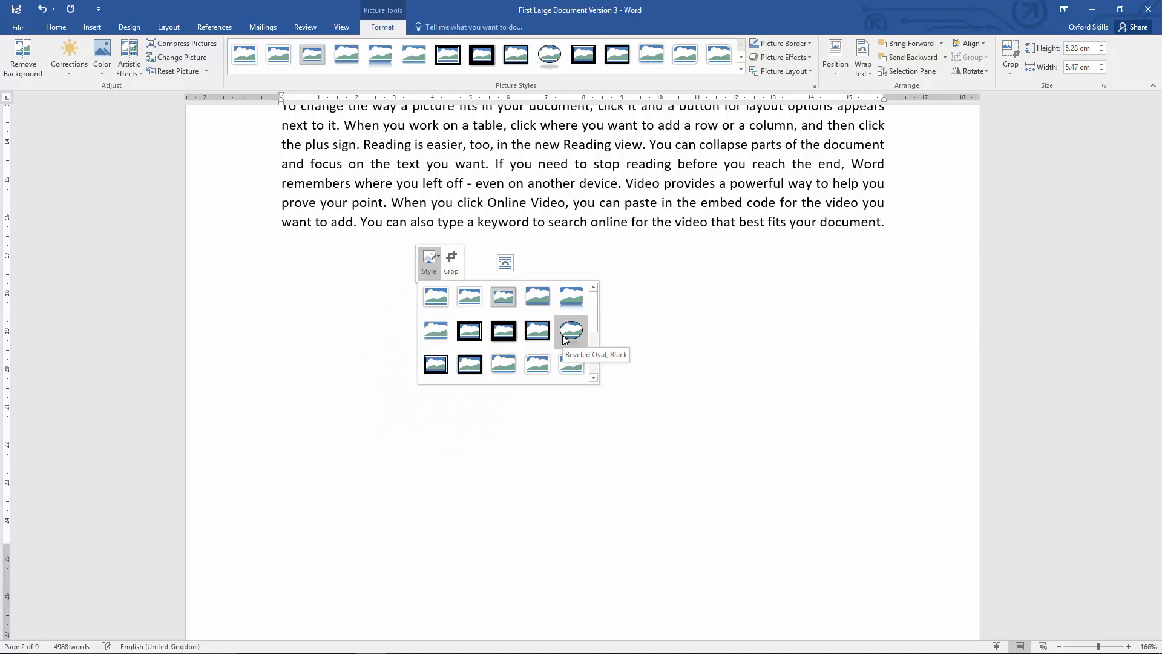
pyautogui.moveTo(594, 310); pyautogui.dragTo(594, 363)
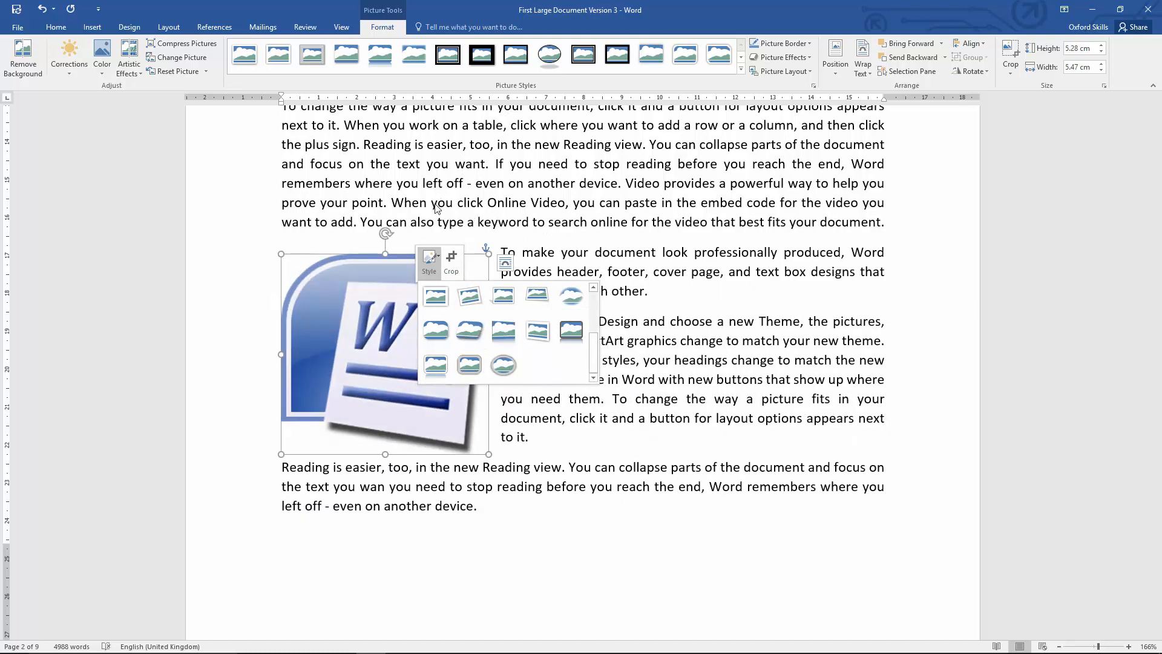
# Crop the Word logo picture to about 2.65 cm high by 2.81 cm wide and shift the image within the crop frame.
pyautogui.click(453, 260)
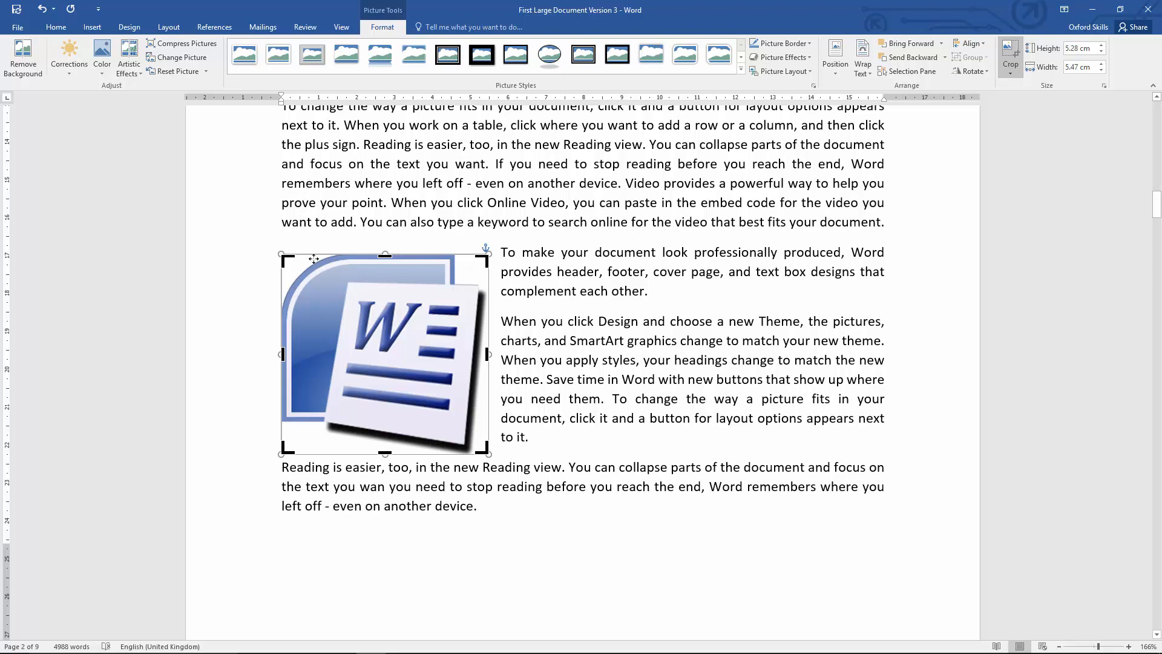
pyautogui.moveTo(290, 260); pyautogui.dragTo(341, 309)
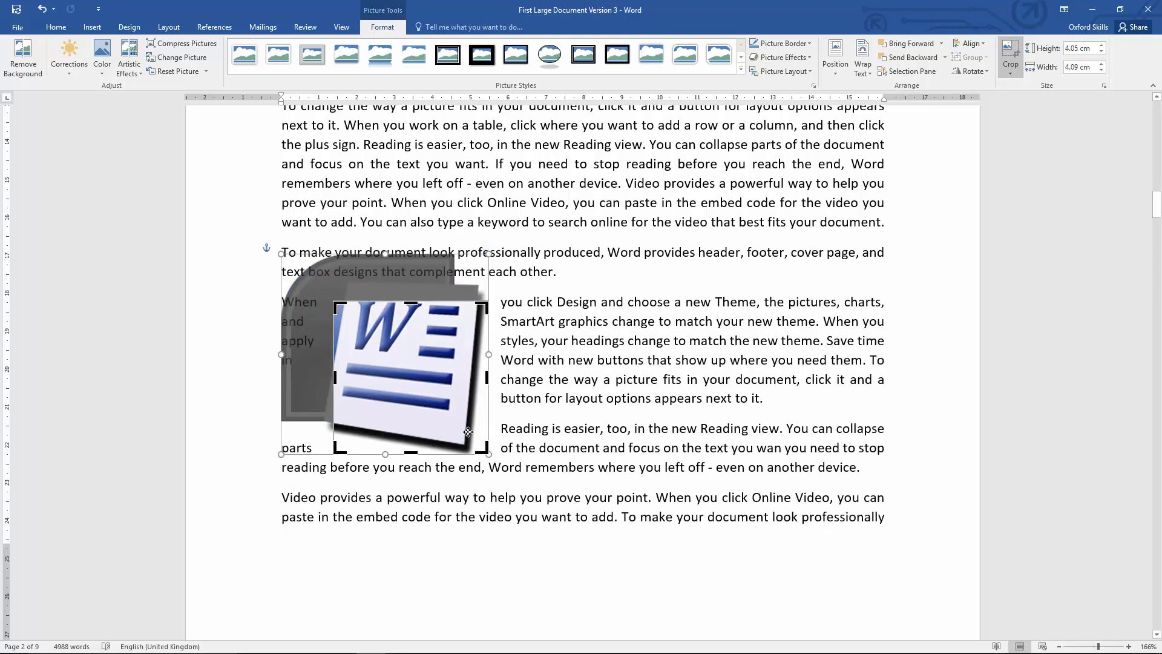
pyautogui.moveTo(482, 447); pyautogui.dragTo(441, 402)
pyautogui.moveTo(392, 342); pyautogui.dragTo(370, 353)
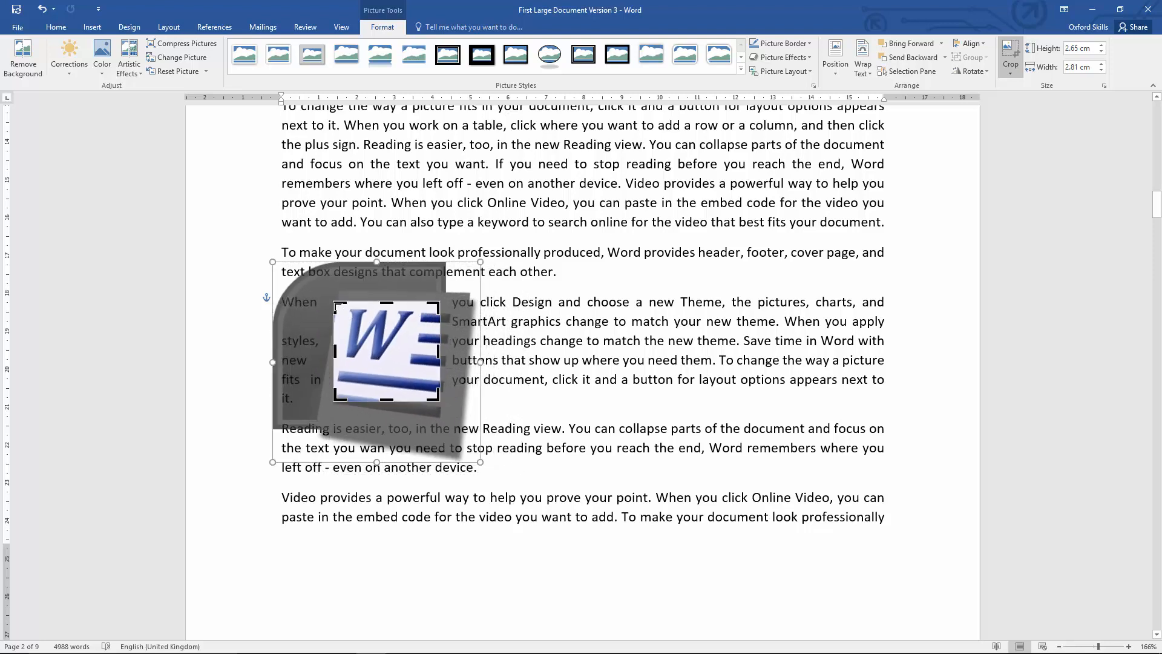
# Enlarge the crop frame to about 3.77 cm by 4.05 cm, reposition the logo inside it, and apply the crop.
pyautogui.moveTo(335, 303); pyautogui.dragTo(299, 281)
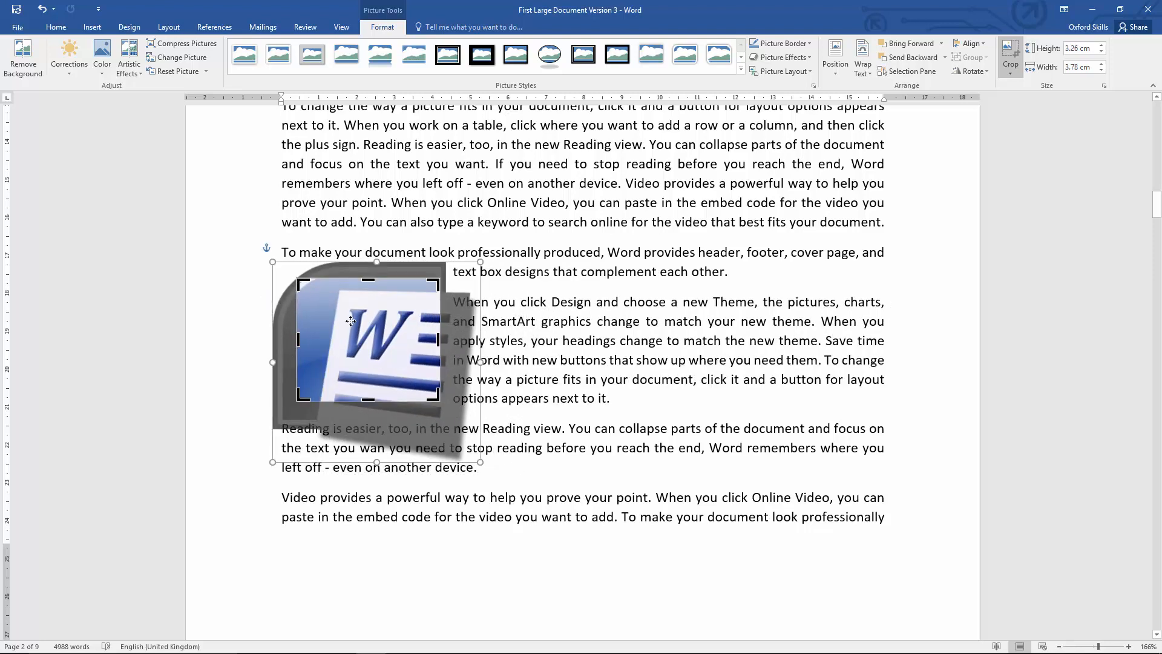
pyautogui.moveTo(356, 324); pyautogui.dragTo(368, 360)
pyautogui.moveTo(366, 303); pyautogui.dragTo(367, 261)
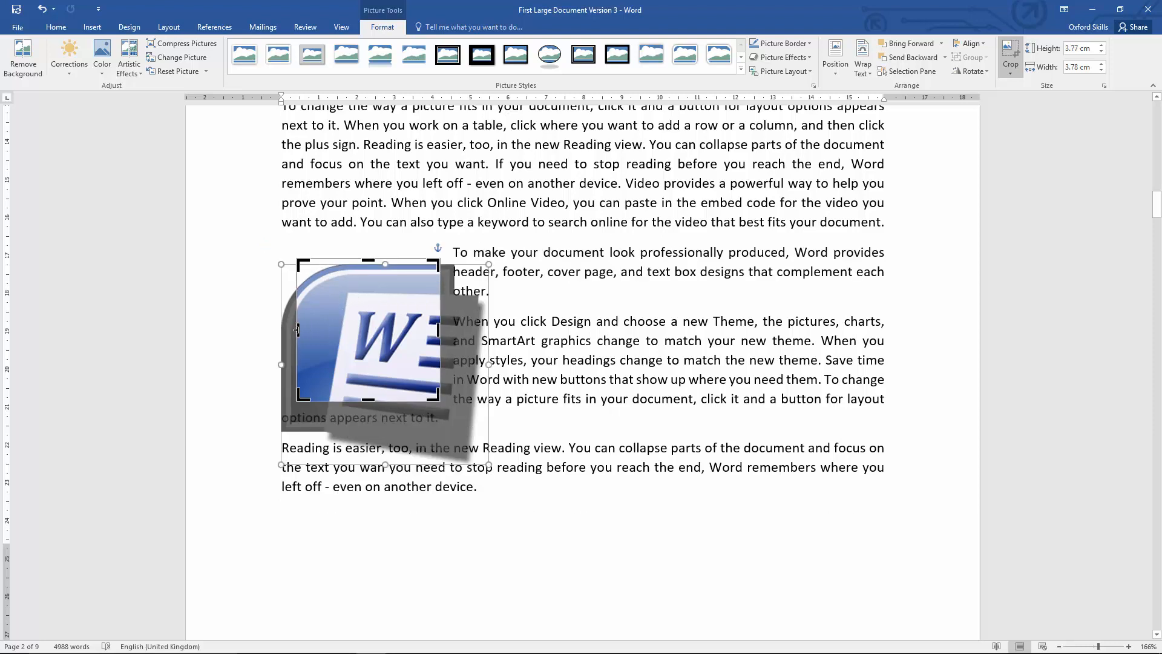
pyautogui.moveTo(297, 329); pyautogui.dragTo(286, 330)
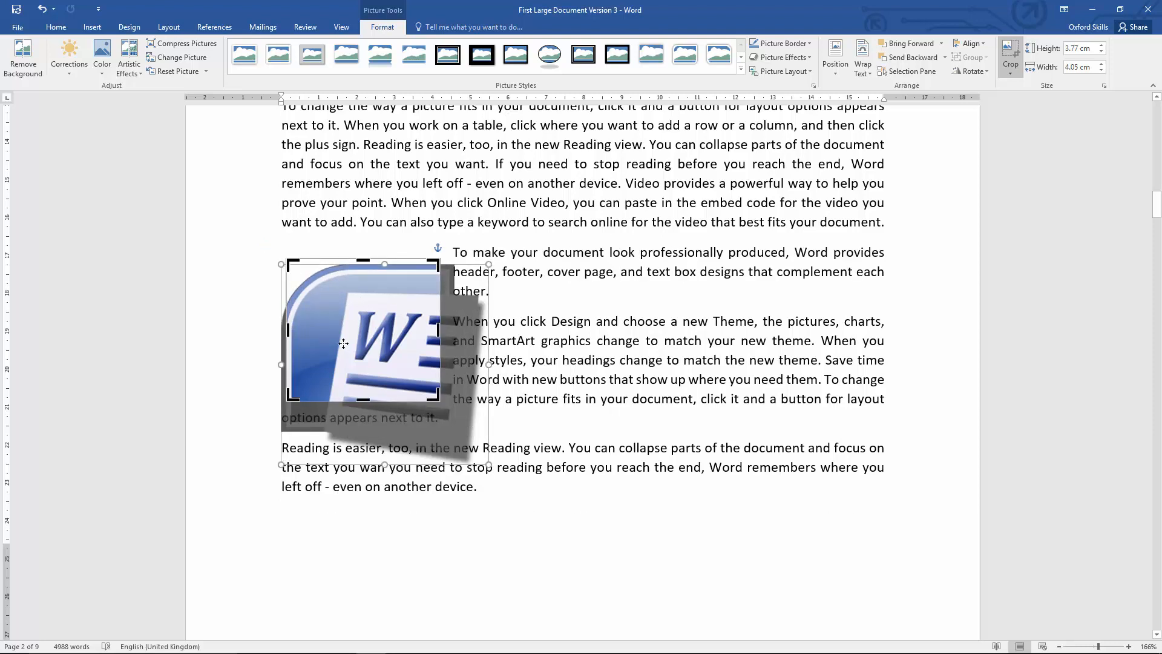
pyautogui.moveTo(353, 342); pyautogui.dragTo(362, 319)
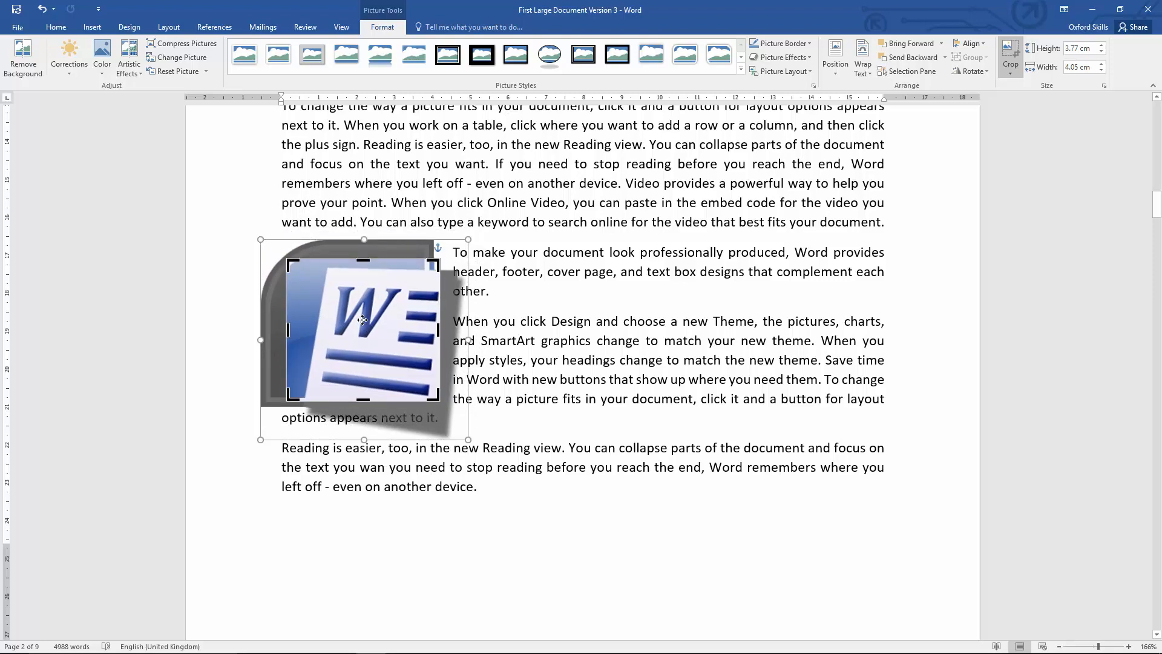
pyautogui.click(517, 327)
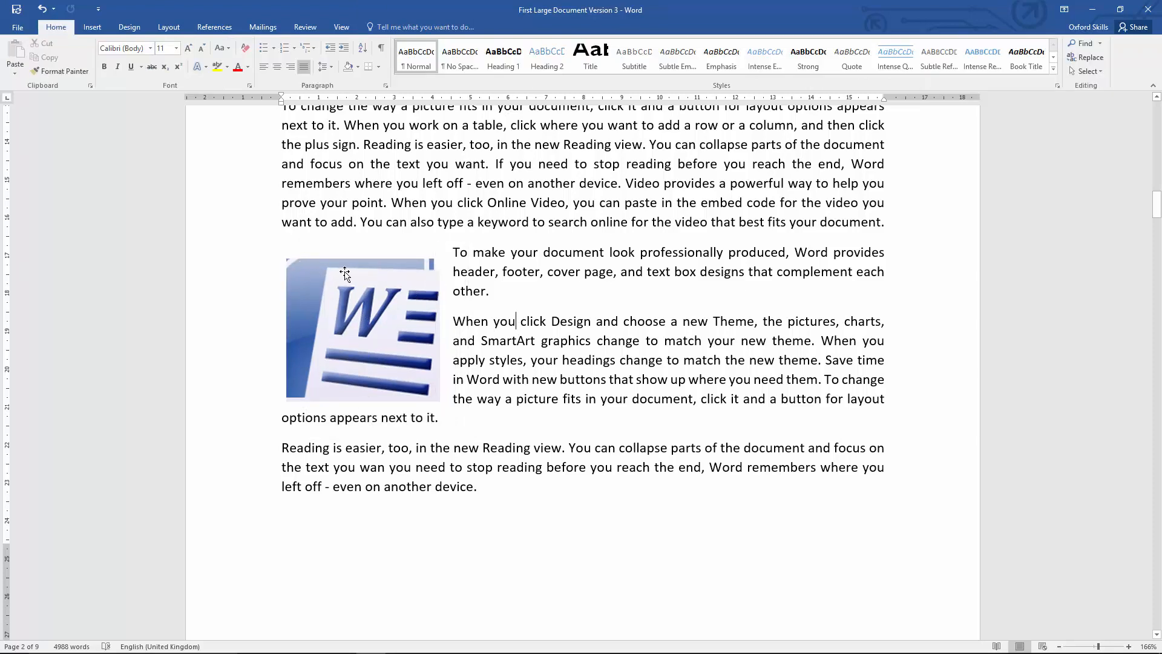
# Undo all the crop changes to the Word logo picture and leave crop mode.
pyautogui.hotkey('ctrl', 'z')
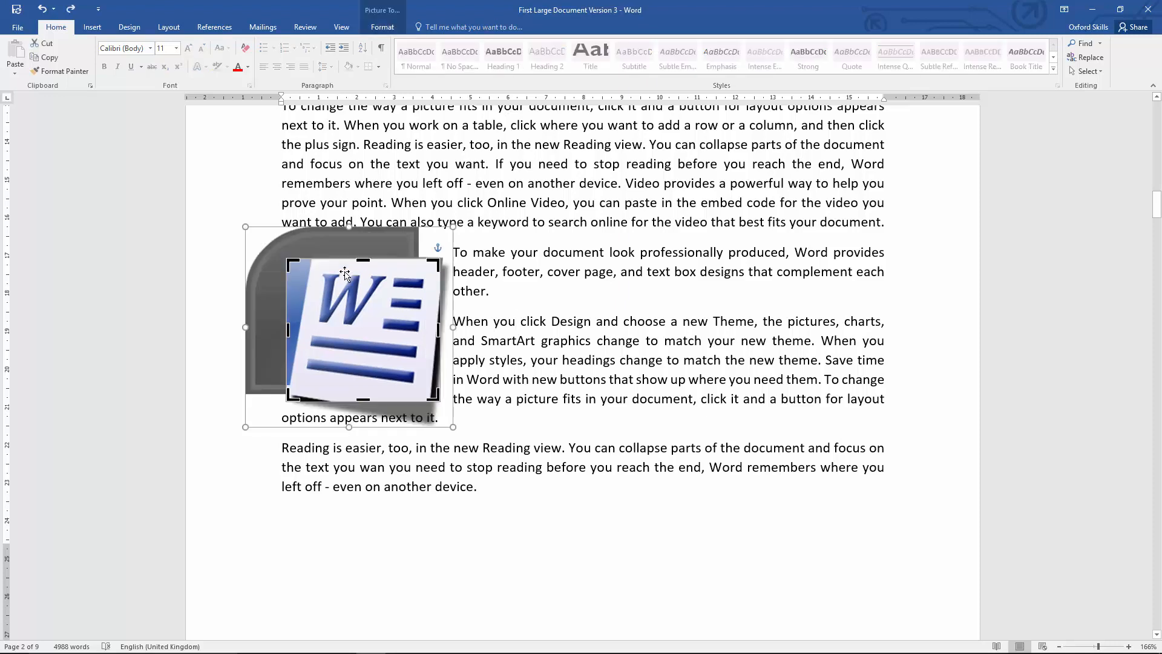
pyautogui.hotkey('ctrl', 'z')
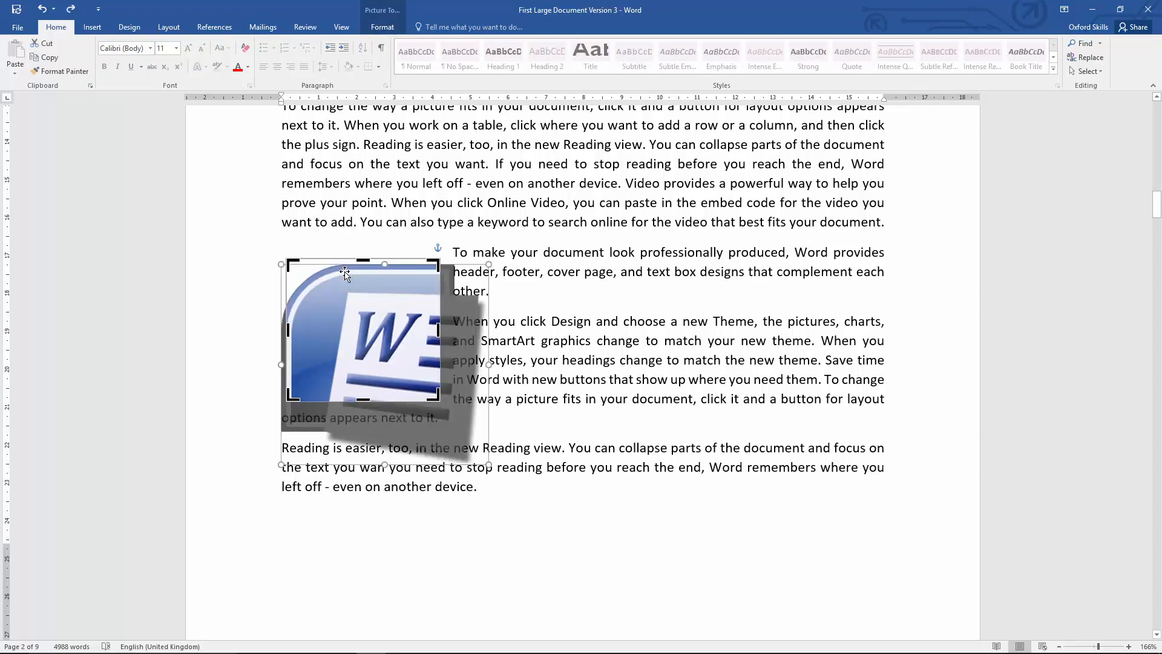
pyautogui.hotkey('ctrl', 'z')
pyautogui.hotkey('ctrl', 'z')
pyautogui.hotkey('ctrl', 'z')
pyautogui.hotkey('ctrl', 'z')
pyautogui.hotkey('ctrl', 'z')
pyautogui.hotkey('ctrl', 'z')
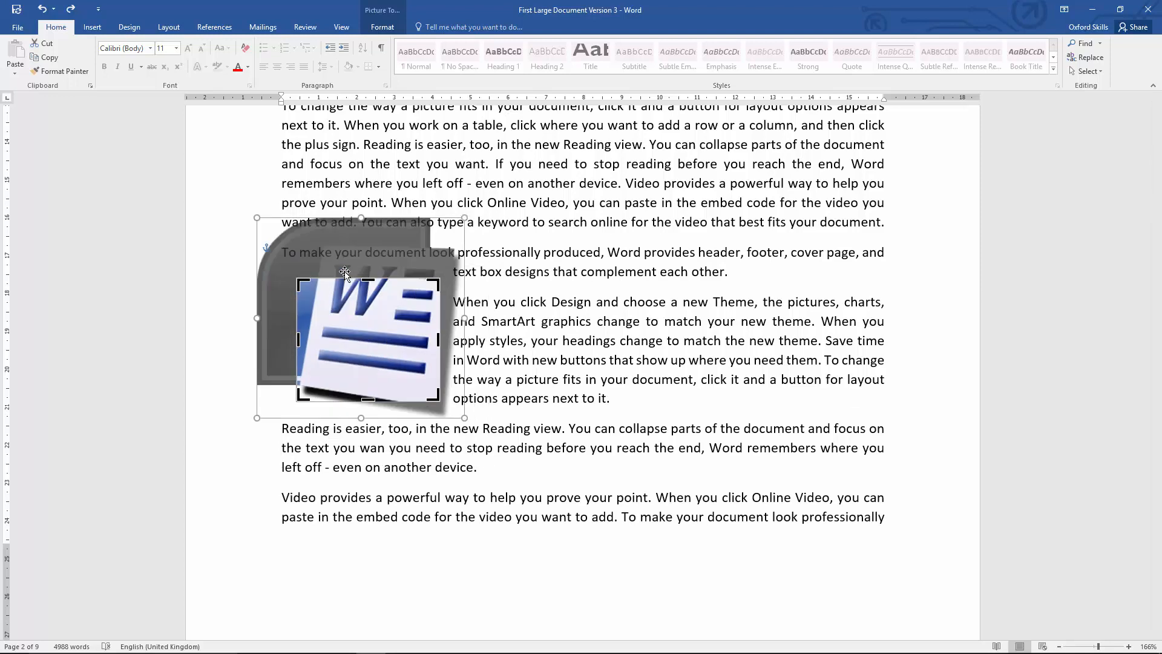
pyautogui.hotkey('ctrl', 'z')
pyautogui.hotkey('ctrl', 'z')
pyautogui.hotkey('ctrl', 'z')
pyautogui.hotkey('ctrl', 'z')
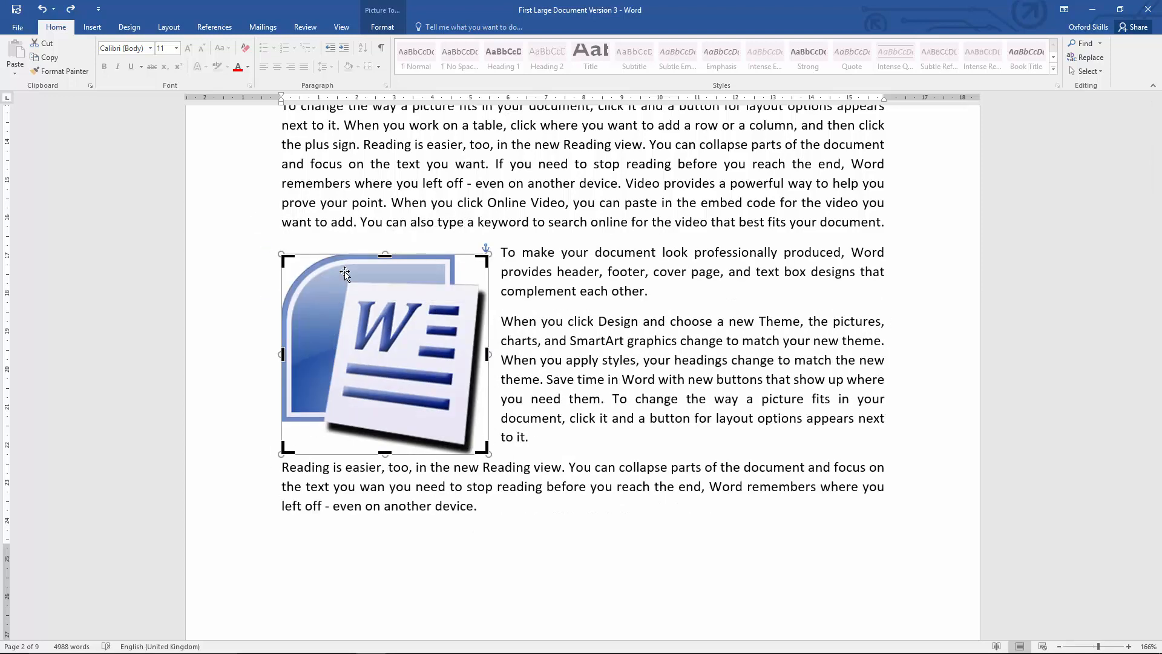
pyautogui.click(588, 341)
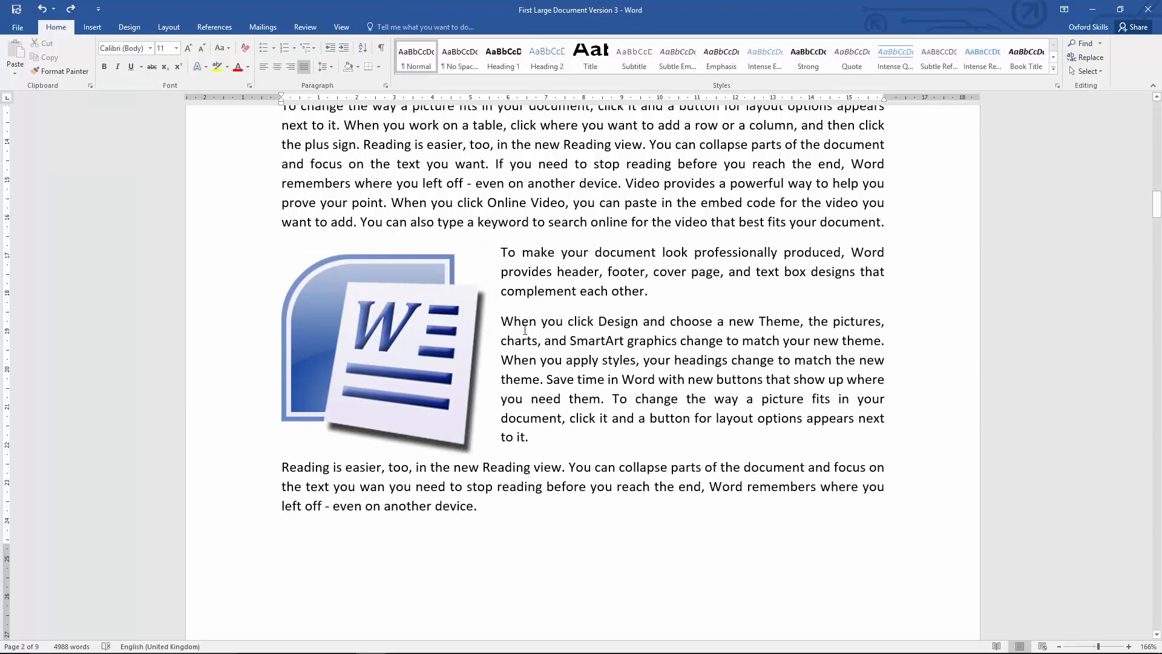
# Review the file types offered for saving the Word logo as a picture, keep Portable Network Graphics, and cancel without saving.
pyautogui.click(405, 316)
pyautogui.rightClick(404, 315)
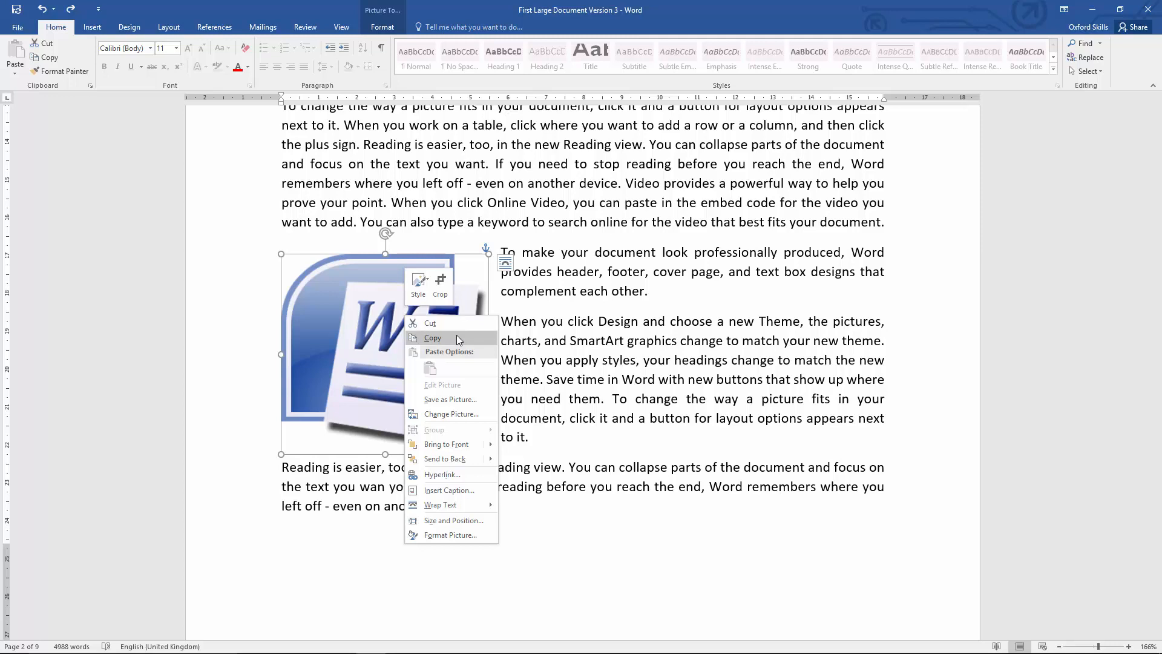
pyautogui.click(455, 399)
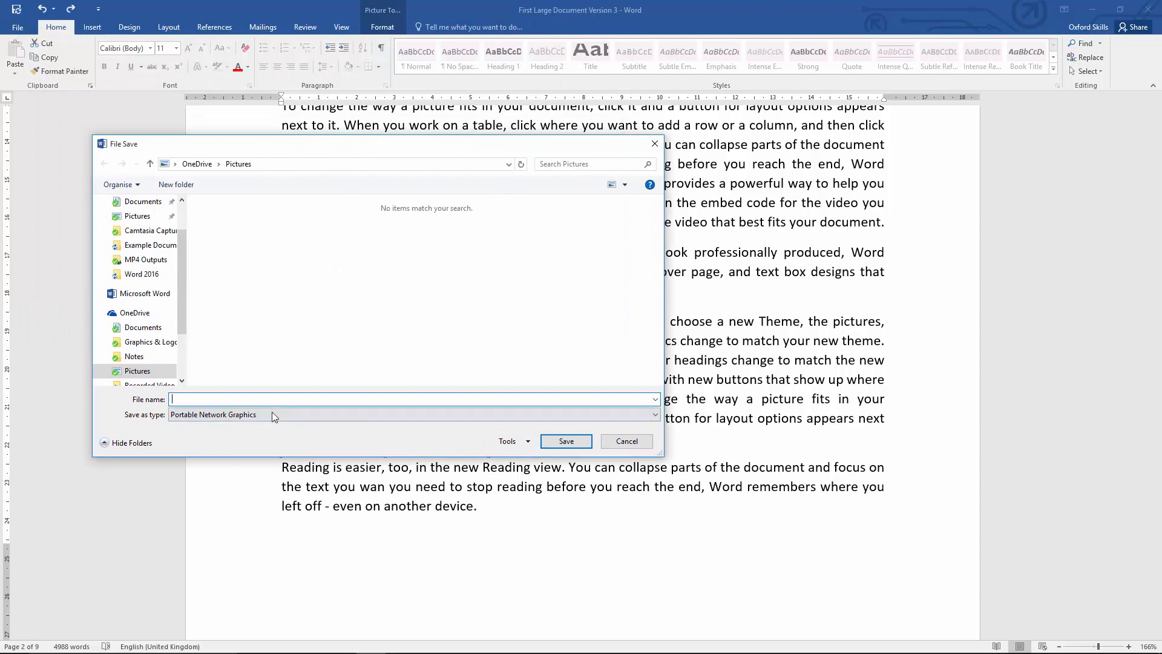
pyautogui.click(273, 414)
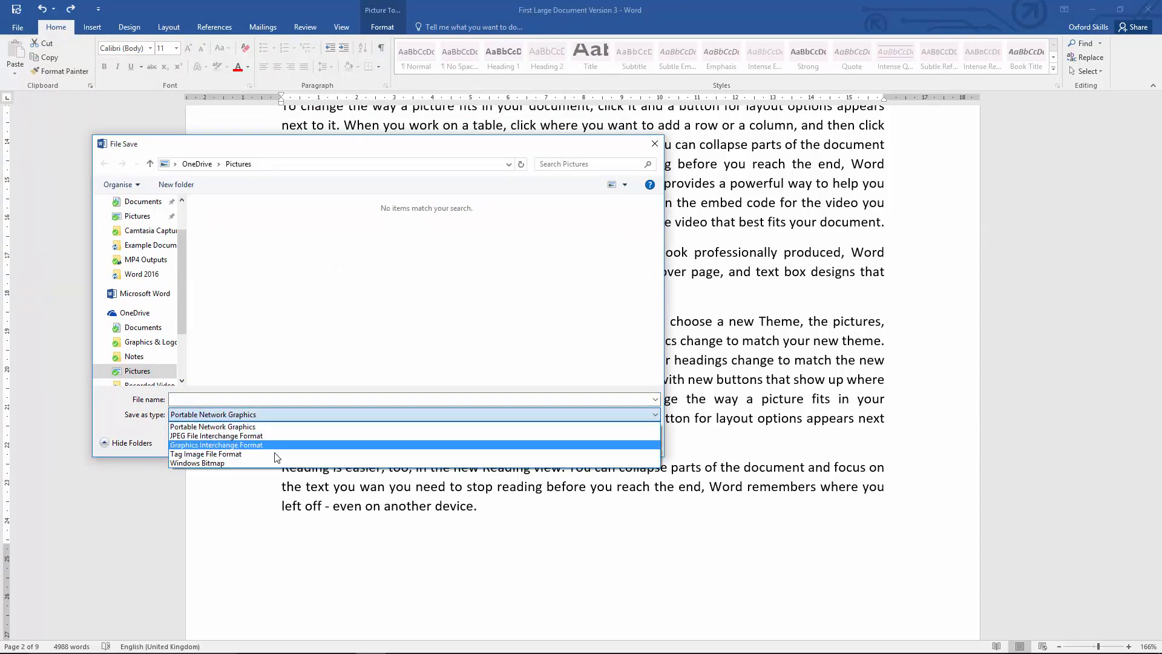
pyautogui.click(290, 426)
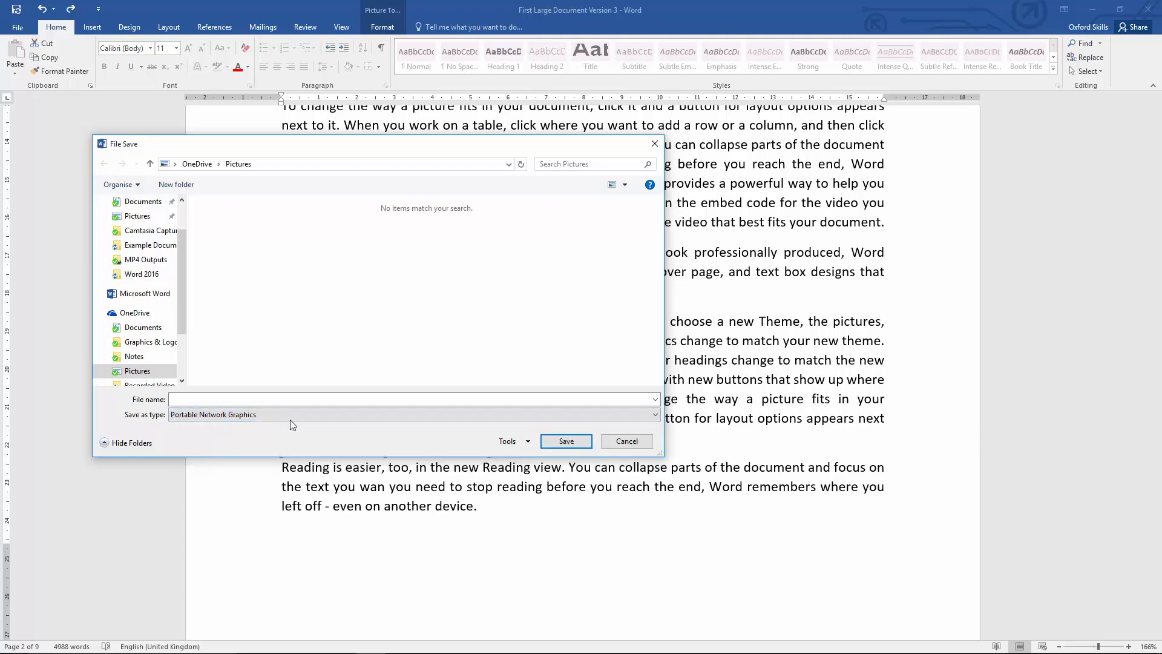
pyautogui.click(618, 440)
# View the sources available for changing the Word logo picture and close the dialog without choosing a replacement.
pyautogui.rightClick(391, 370)
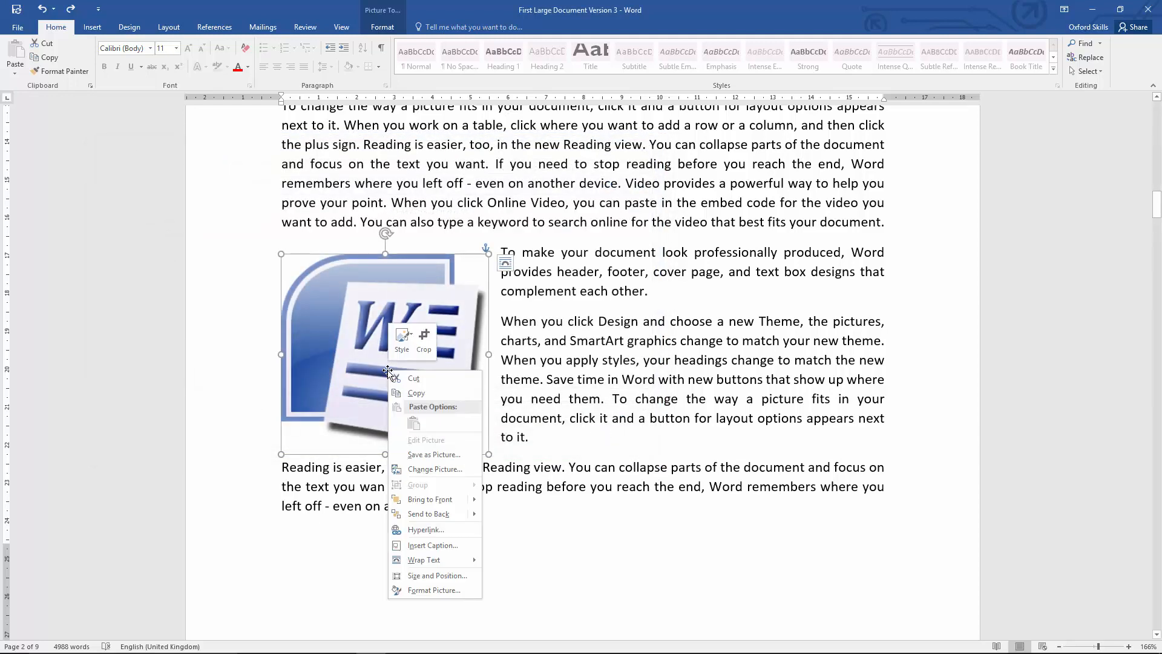
pyautogui.click(443, 469)
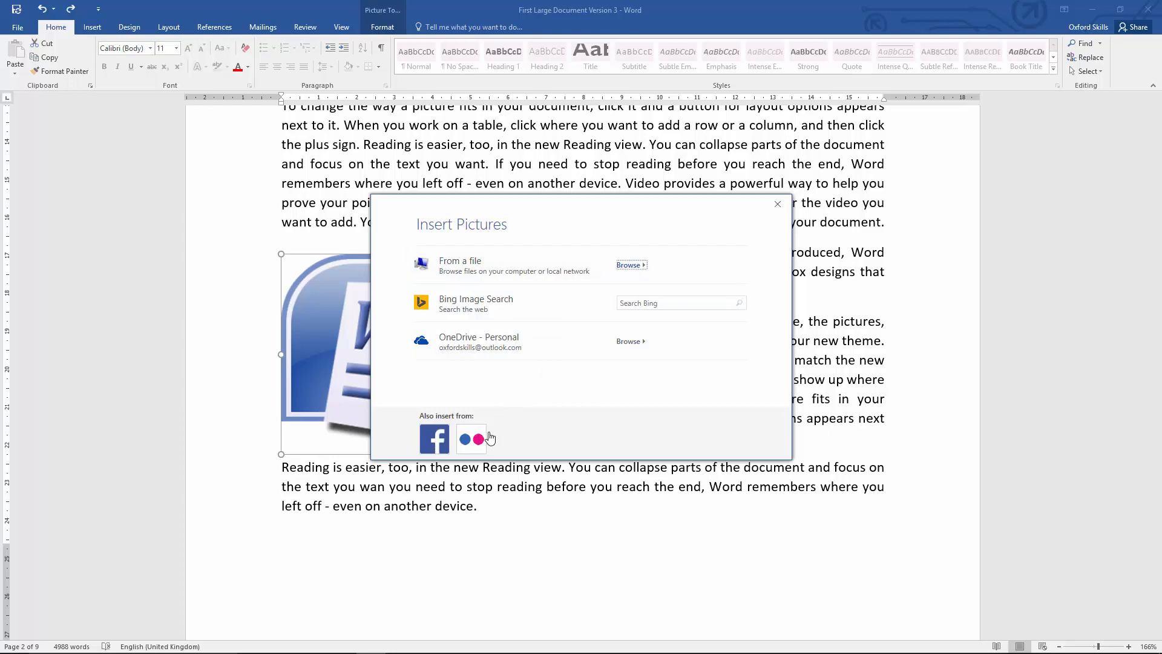
pyautogui.click(778, 205)
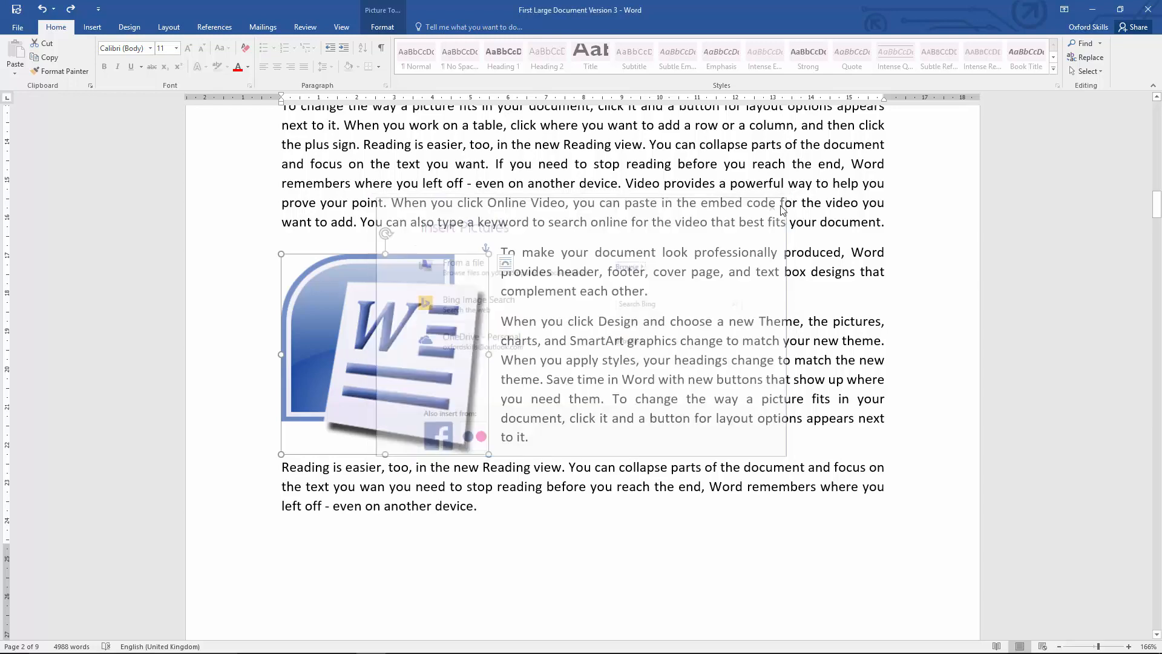
# View the Bring to Front options for the Word logo picture without applying one, and deselect the picture.
pyautogui.rightClick(385, 300)
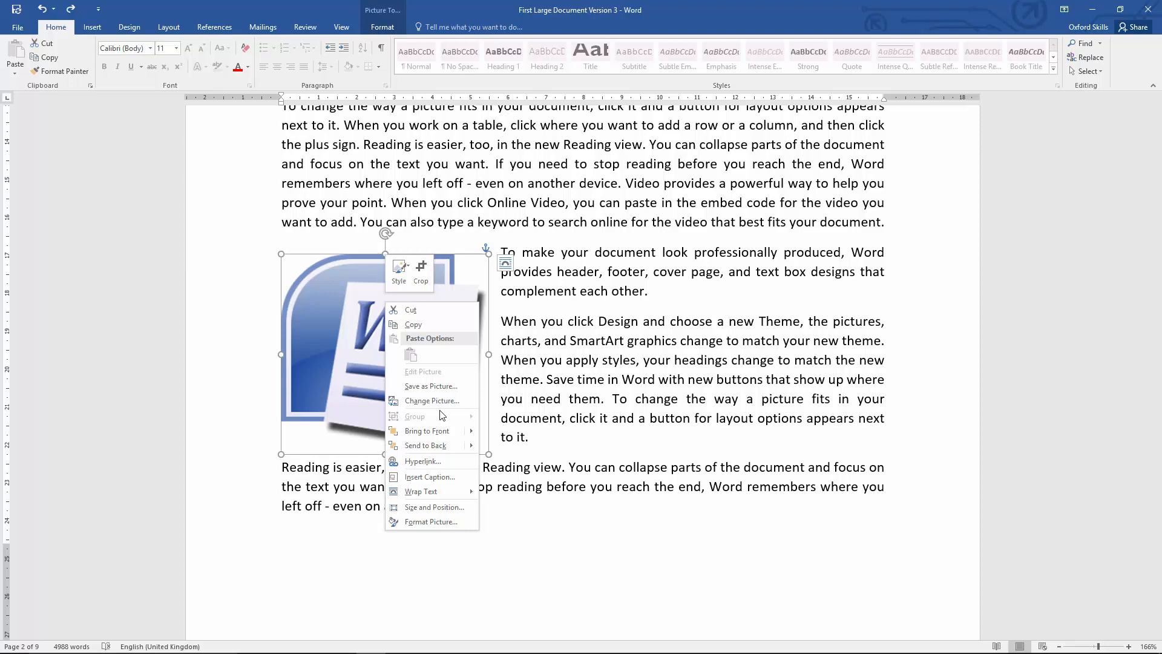
pyautogui.moveTo(438, 435)
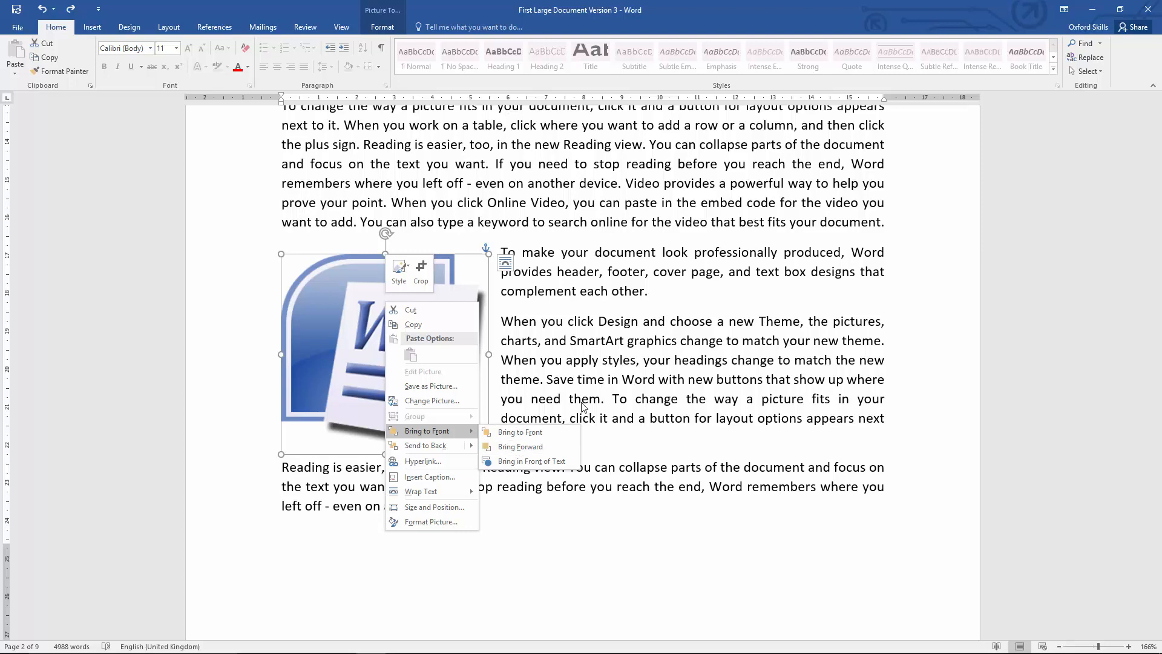
pyautogui.click(560, 381)
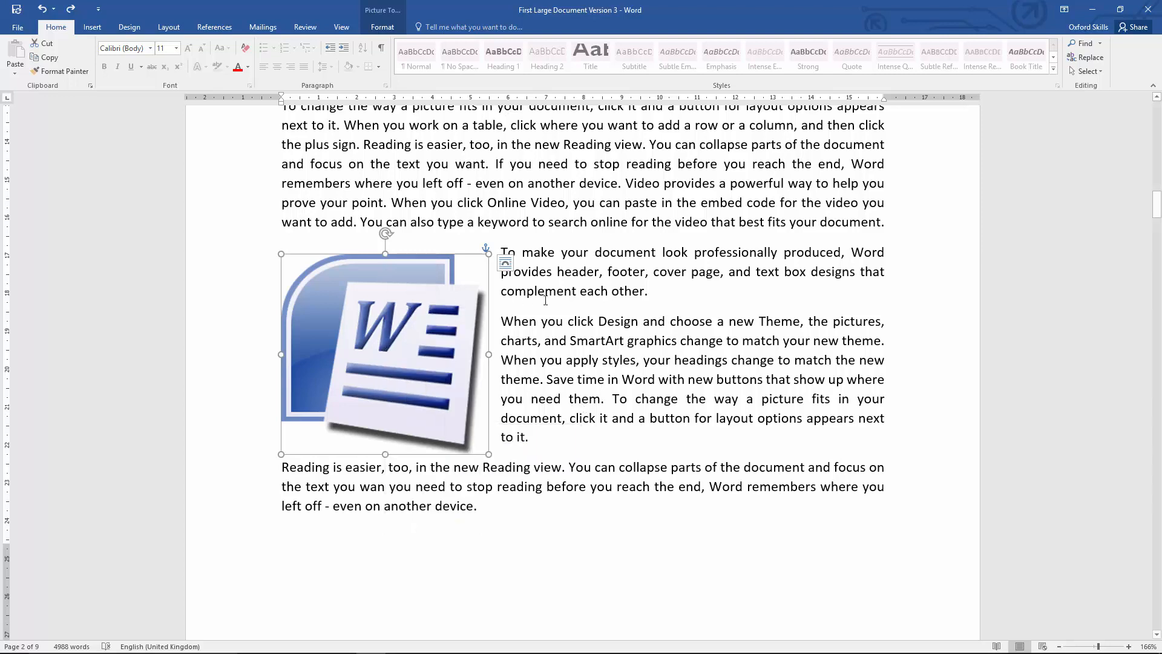
pyautogui.click(552, 395)
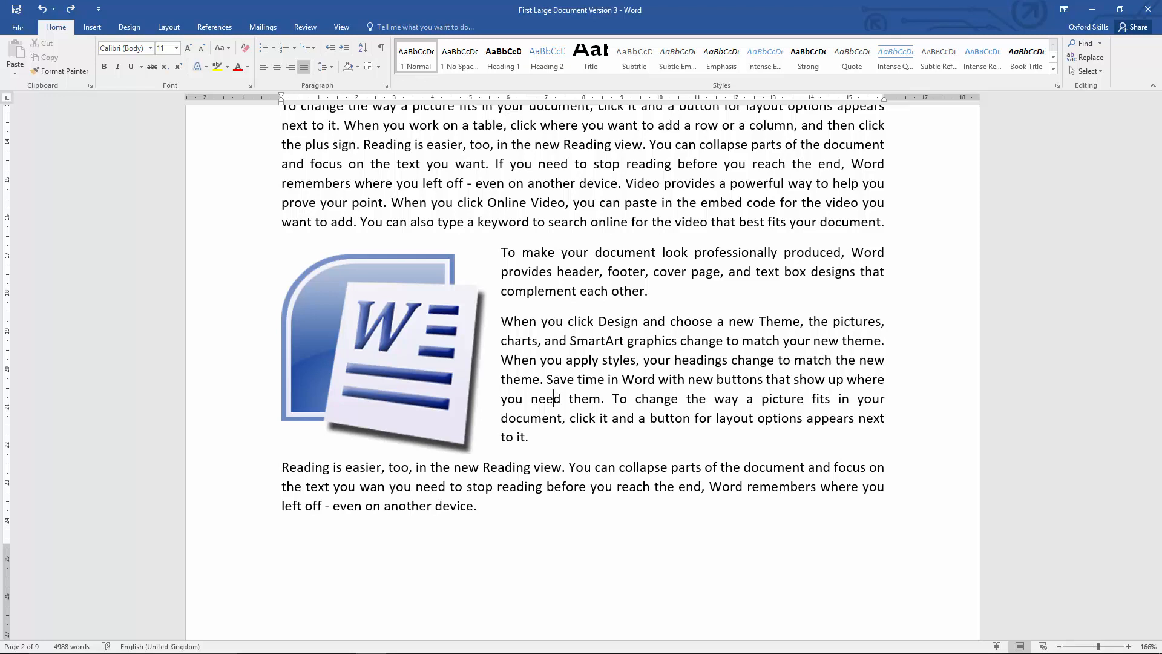
pyautogui.rightClick(388, 343)
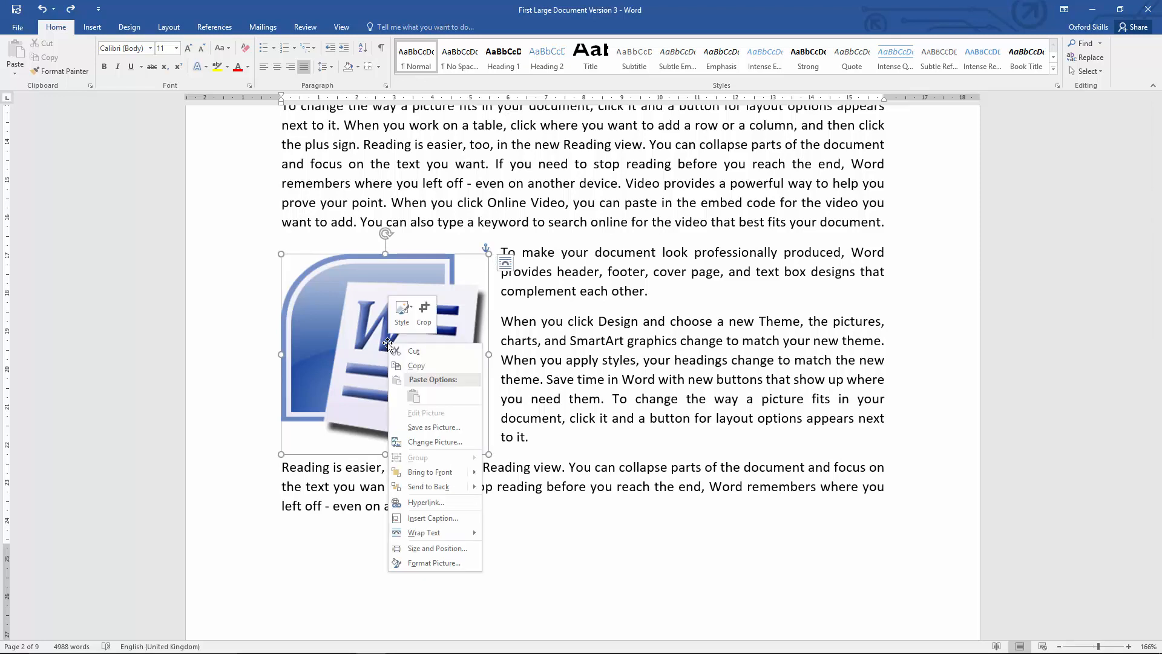
pyautogui.click(424, 502)
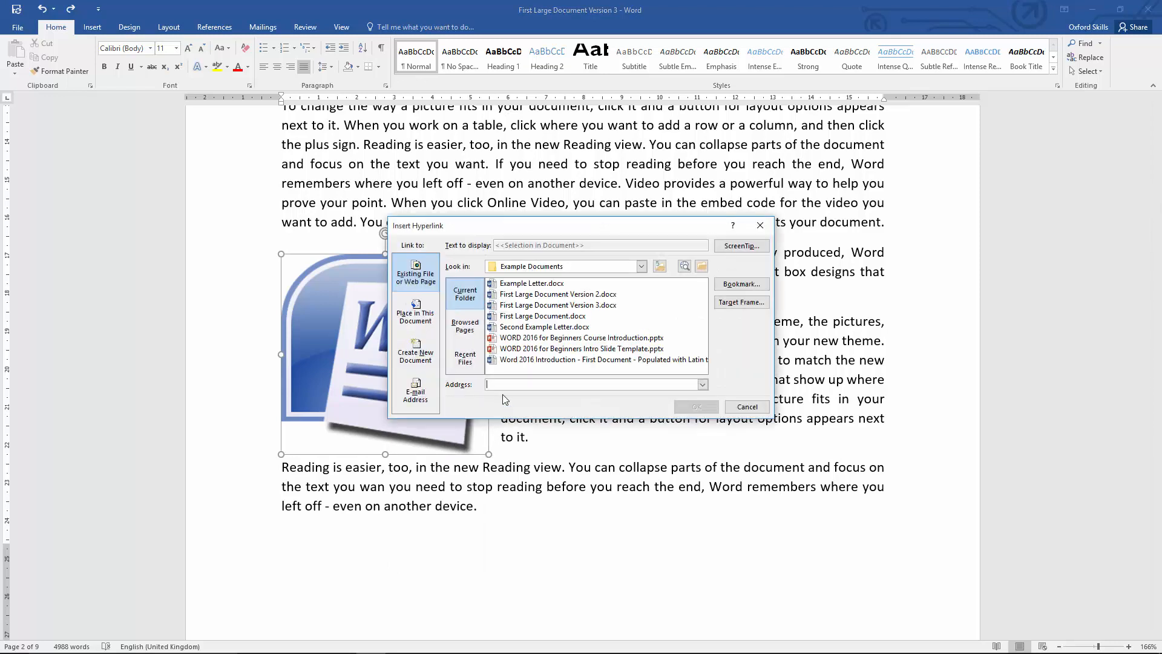
pyautogui.write('www.')
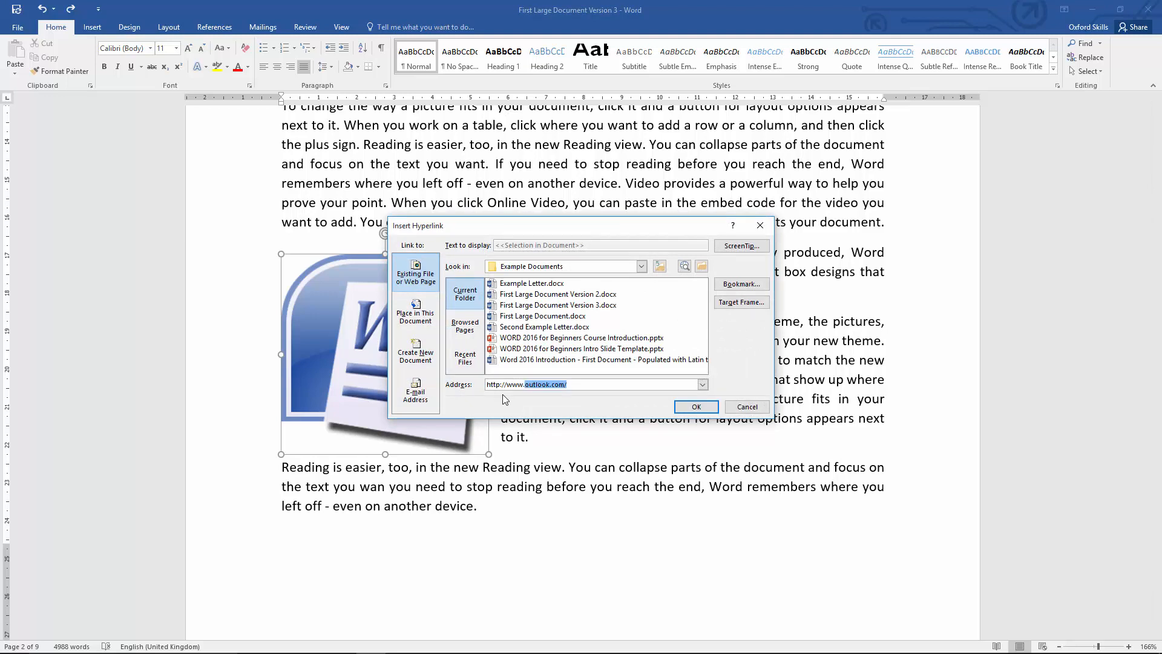
pyautogui.write('microsoft.com')
pyautogui.click(696, 407)
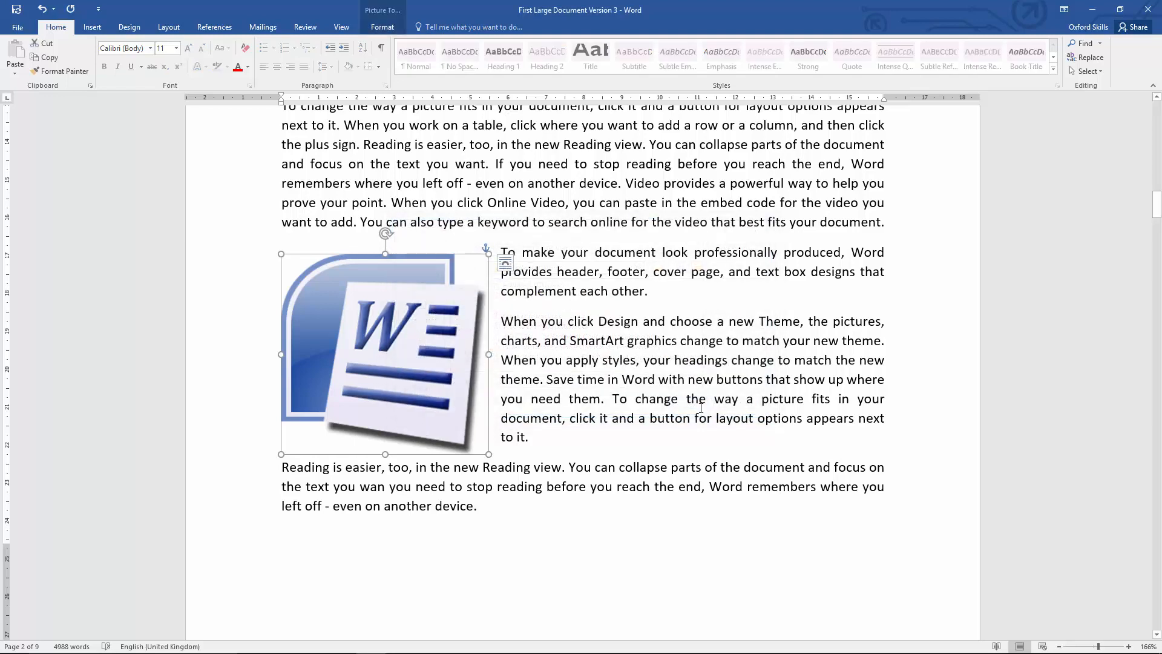
# Follow the Word logo picture's hyperlink to check the web page, and close the browser to return to the document.
pyautogui.moveTo(415, 361)
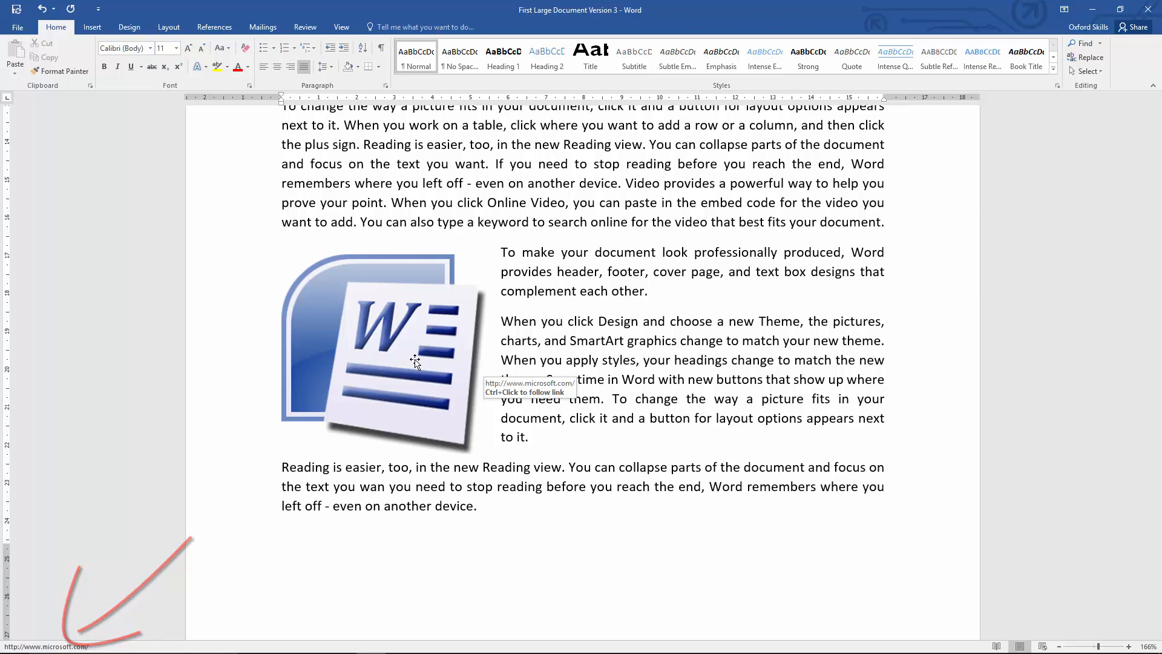
pyautogui.keyDown('ctrl'); pyautogui.click(416, 364); pyautogui.keyUp('ctrl')
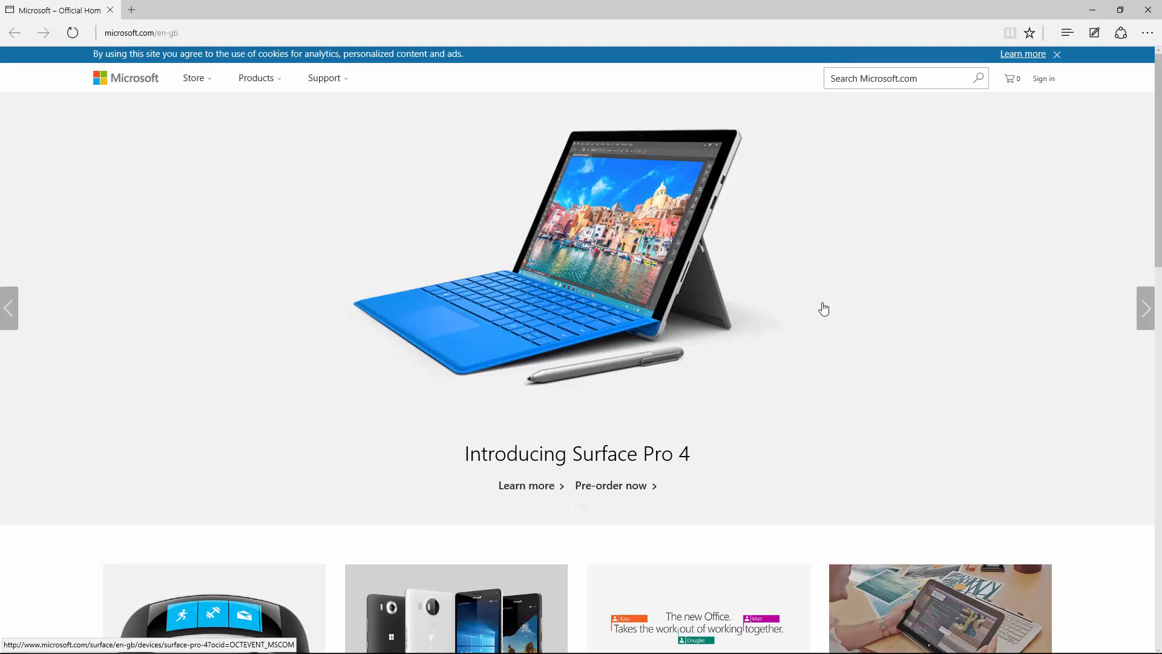
pyautogui.click(1141, 15)
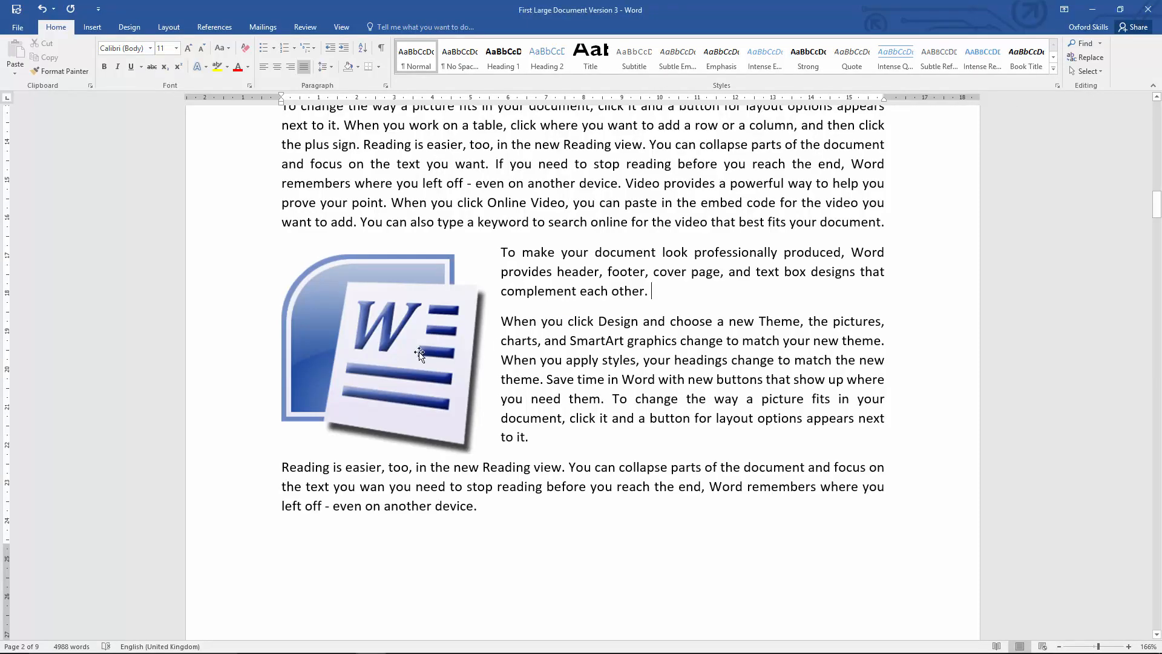
# Open the Word logo picture's hyperlink for editing, cancel without changes, and remove the hyperlink from the picture.
pyautogui.click(398, 344)
pyautogui.rightClick(397, 342)
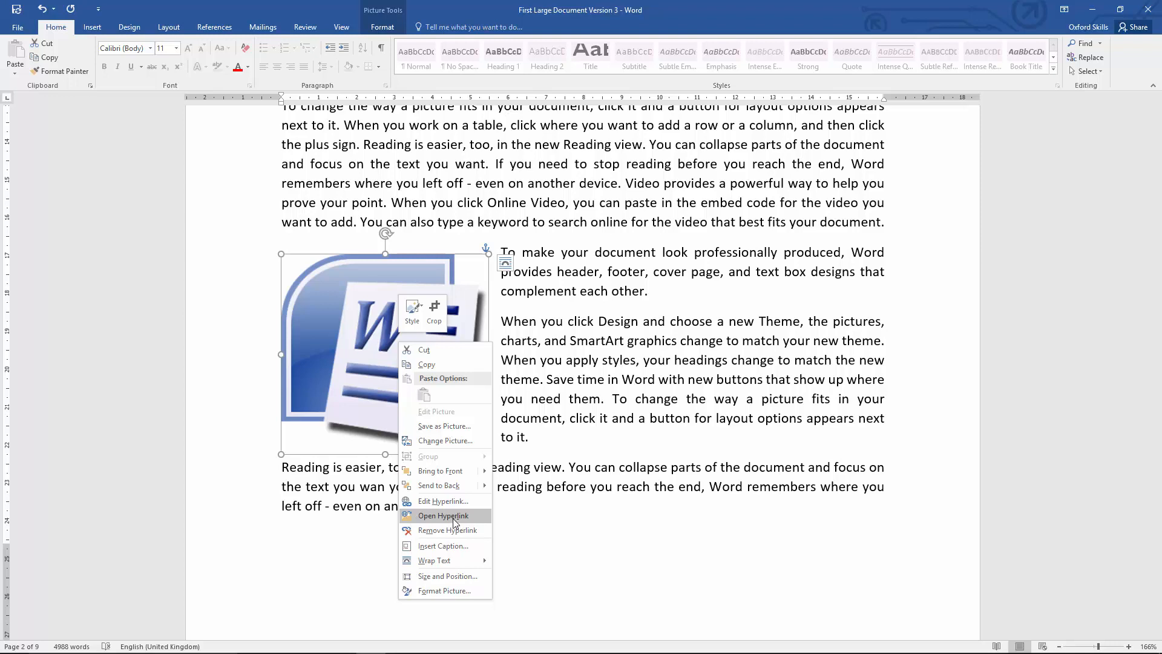
pyautogui.click(443, 501)
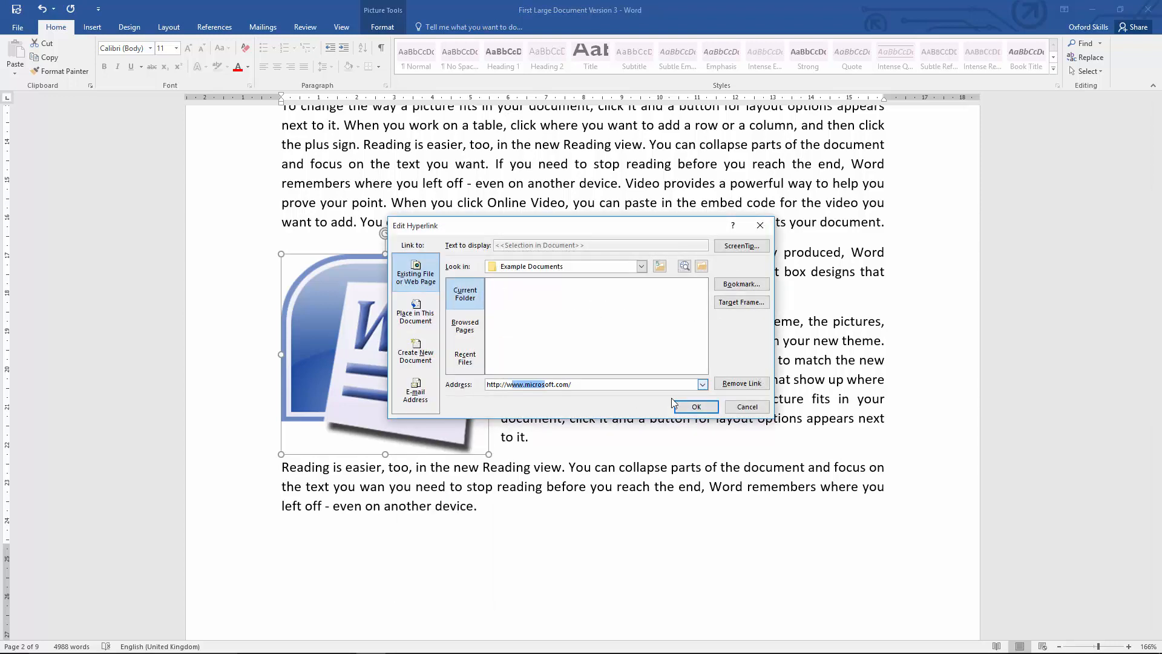
pyautogui.click(747, 406)
pyautogui.rightClick(414, 393)
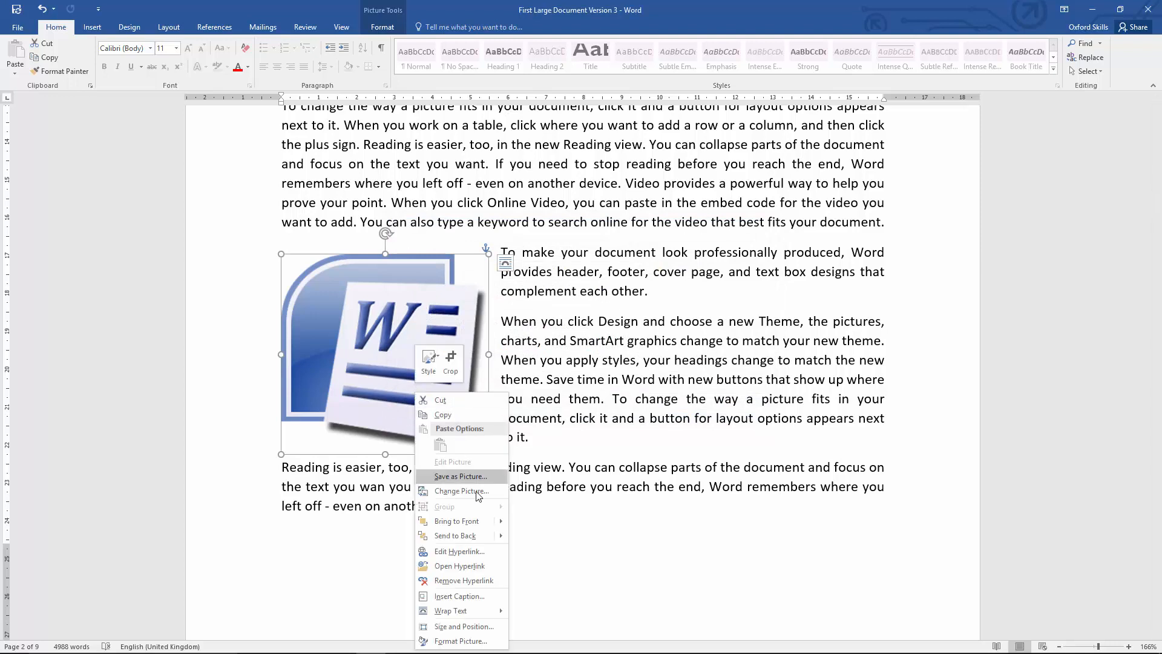
pyautogui.click(463, 580)
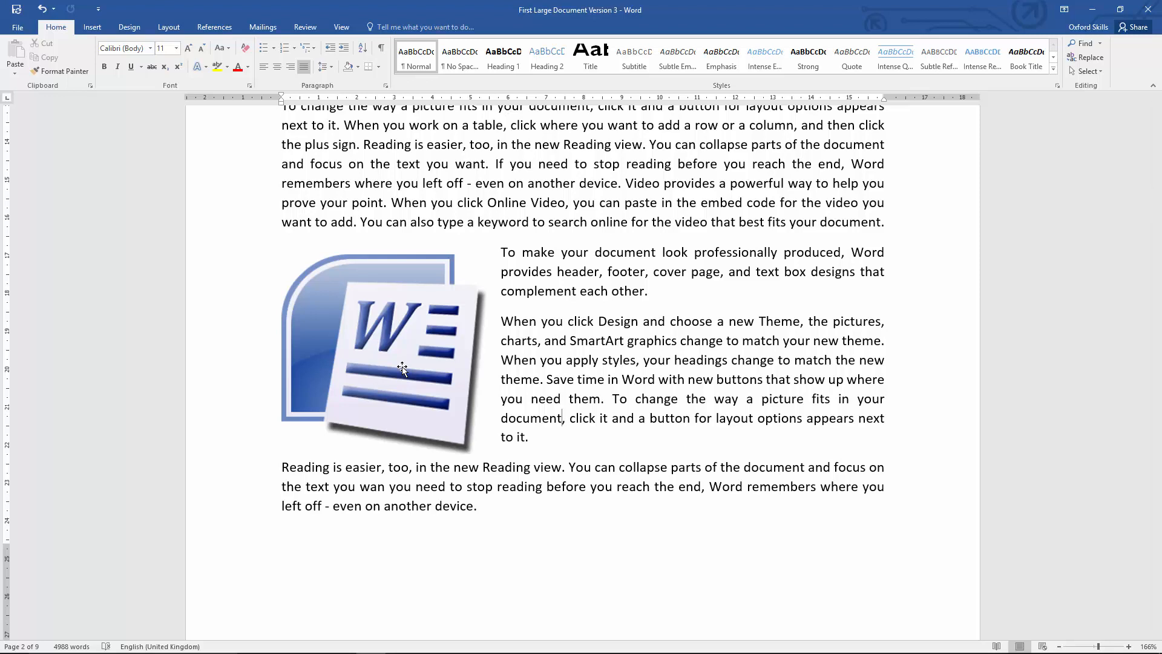
# Start a caption for the Word logo picture with the text "Figure 1 - Word Logo".
pyautogui.rightClick(402, 366)
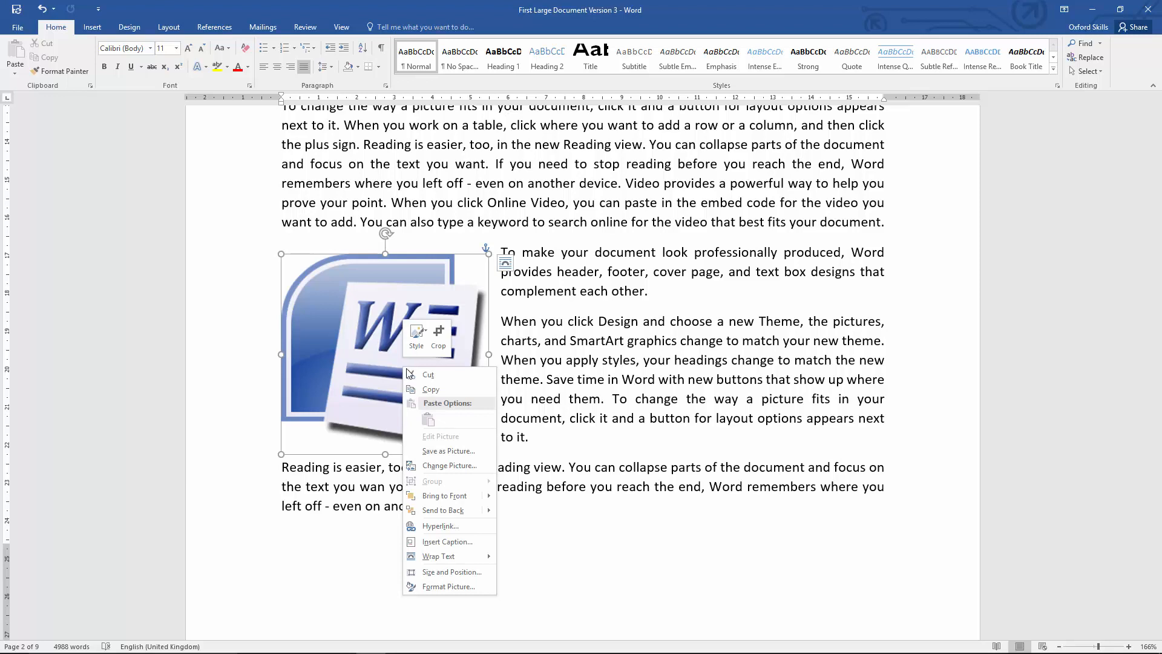
pyautogui.click(465, 542)
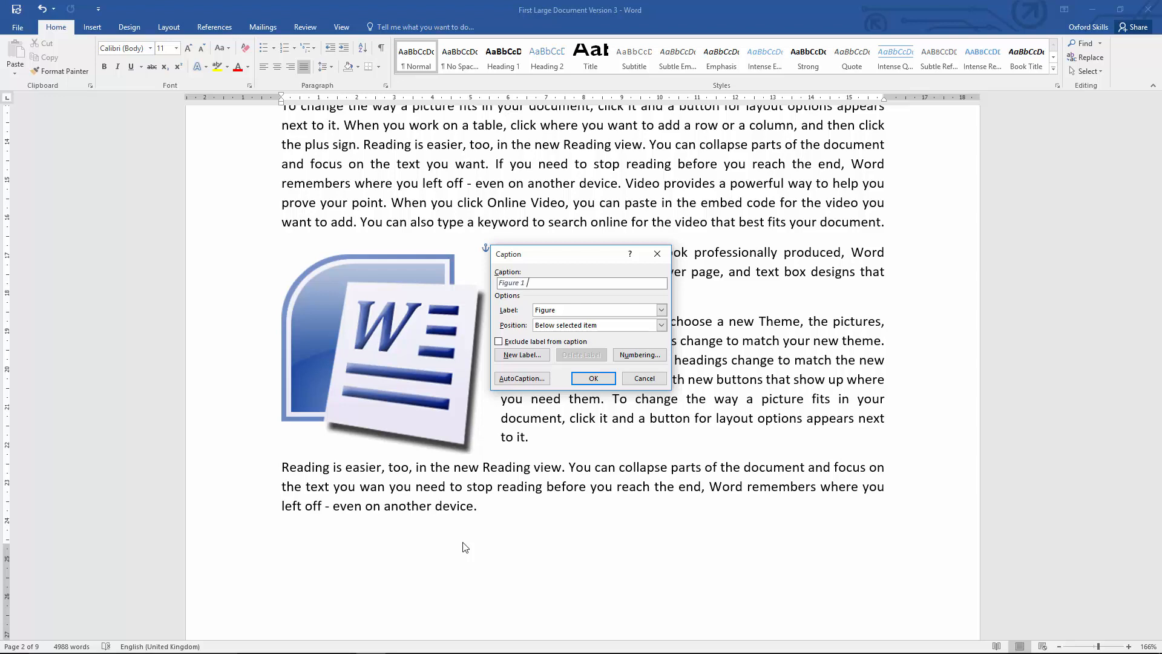
pyautogui.write('- Word Logo')
# Try the Table and Equation labels for the caption, and set the label back to Figure.
pyautogui.click(543, 312)
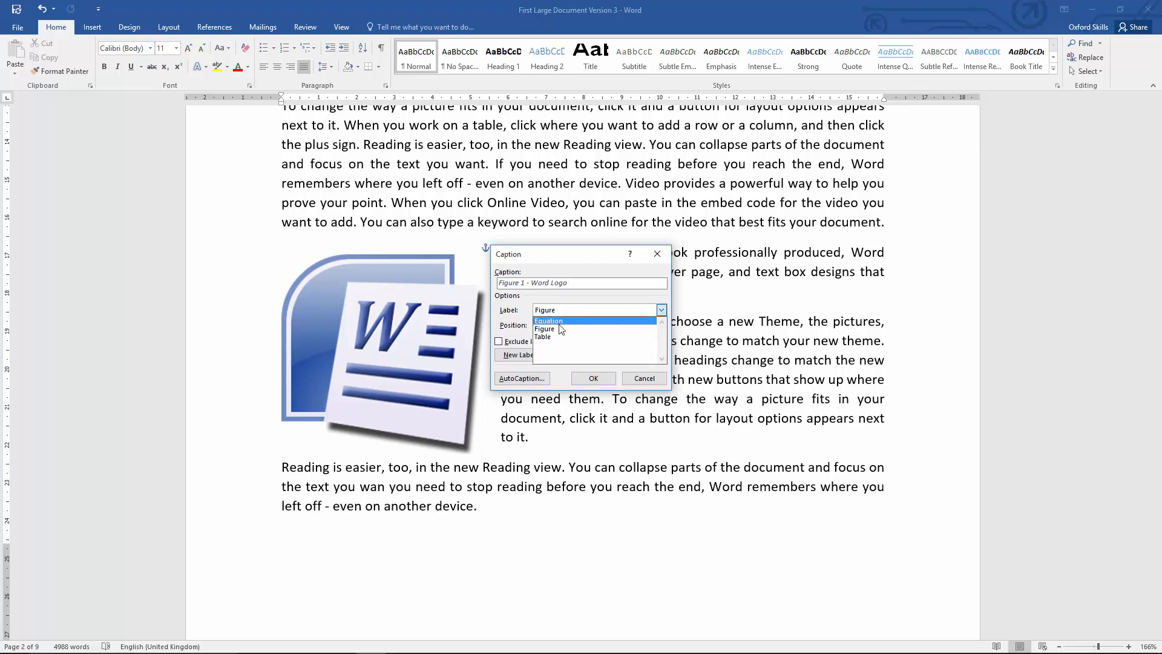
pyautogui.click(563, 338)
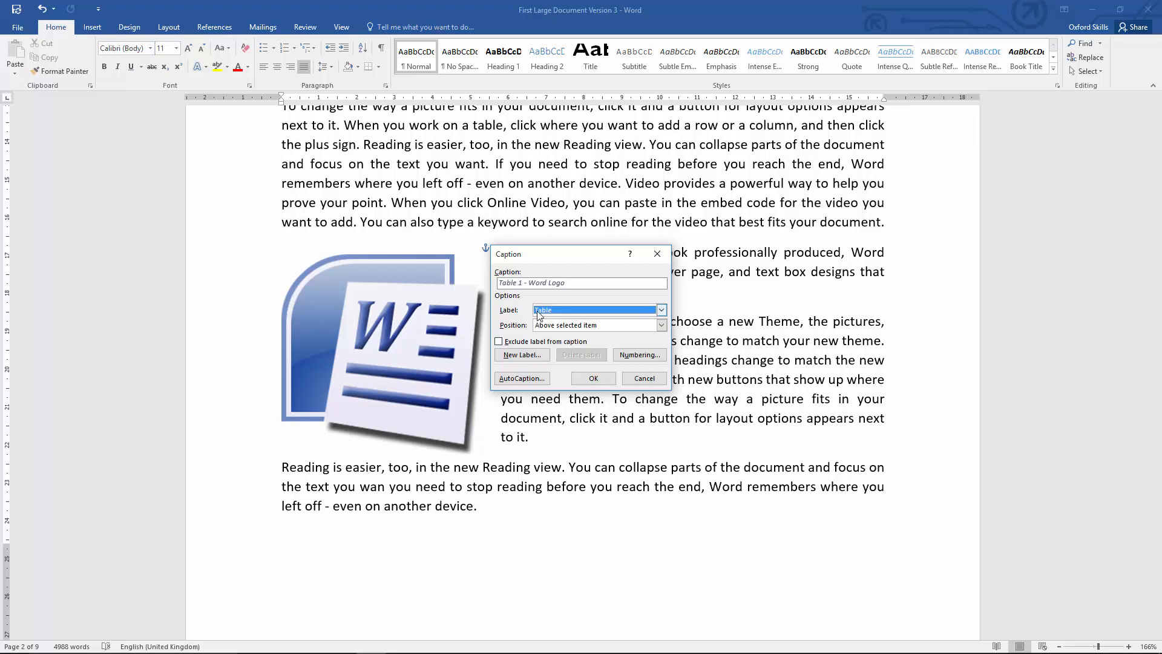
pyautogui.click(538, 311)
pyautogui.click(552, 322)
pyautogui.click(566, 309)
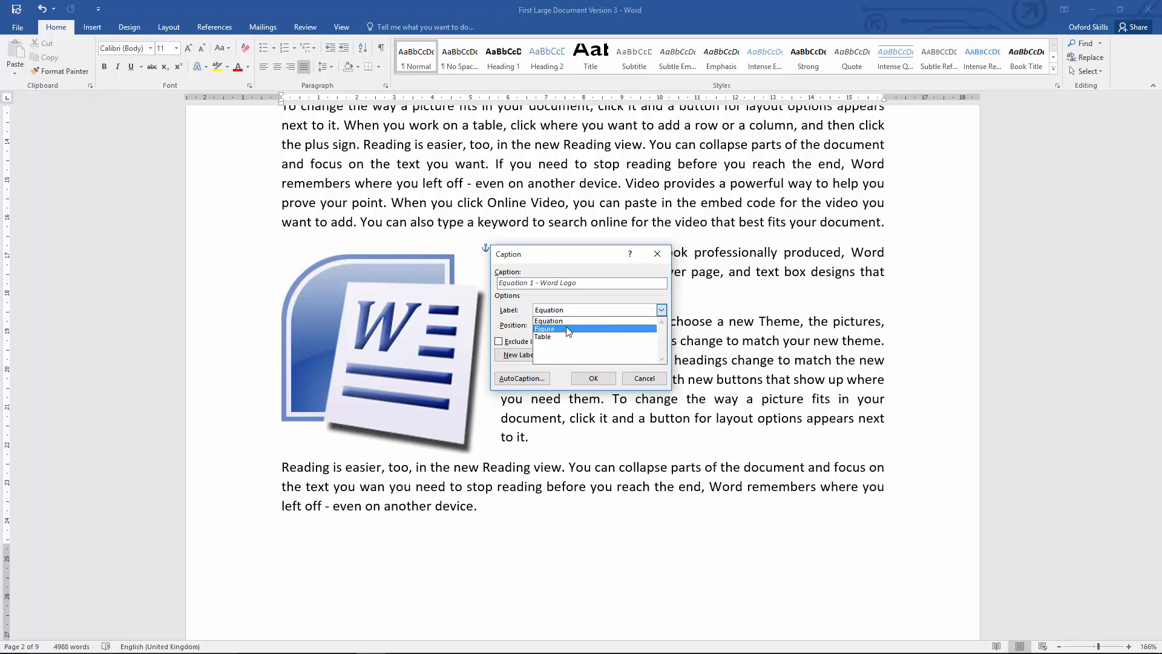
pyautogui.click(565, 326)
# Set the caption position to Below selected item and insert the caption.
pyautogui.click(558, 327)
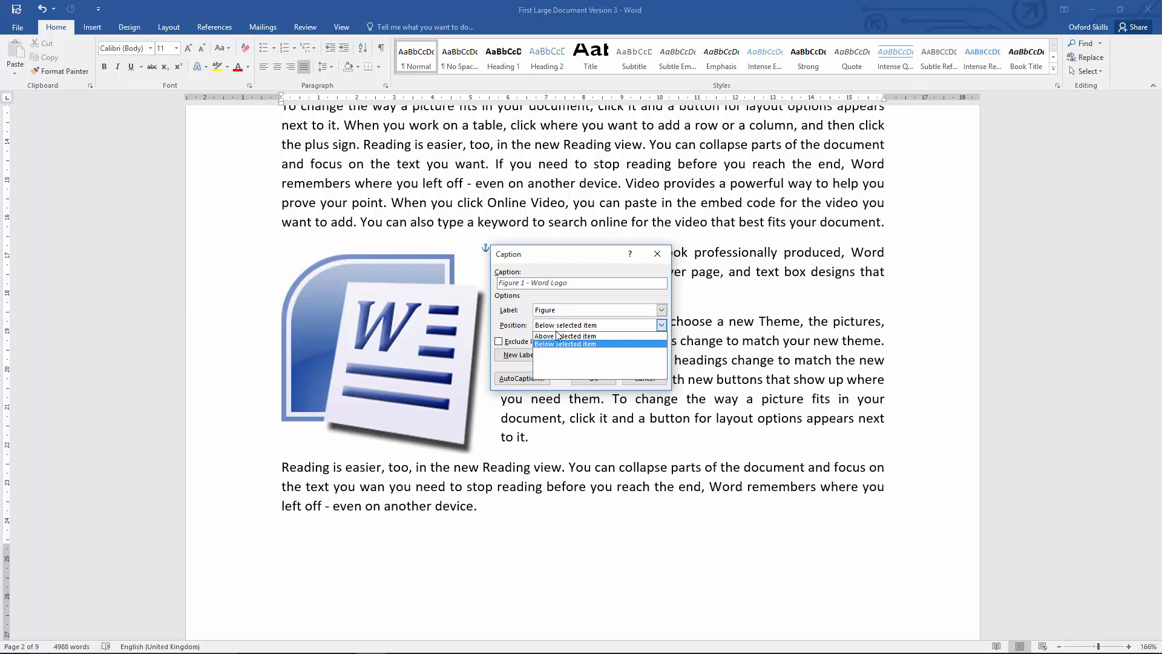
pyautogui.click(560, 344)
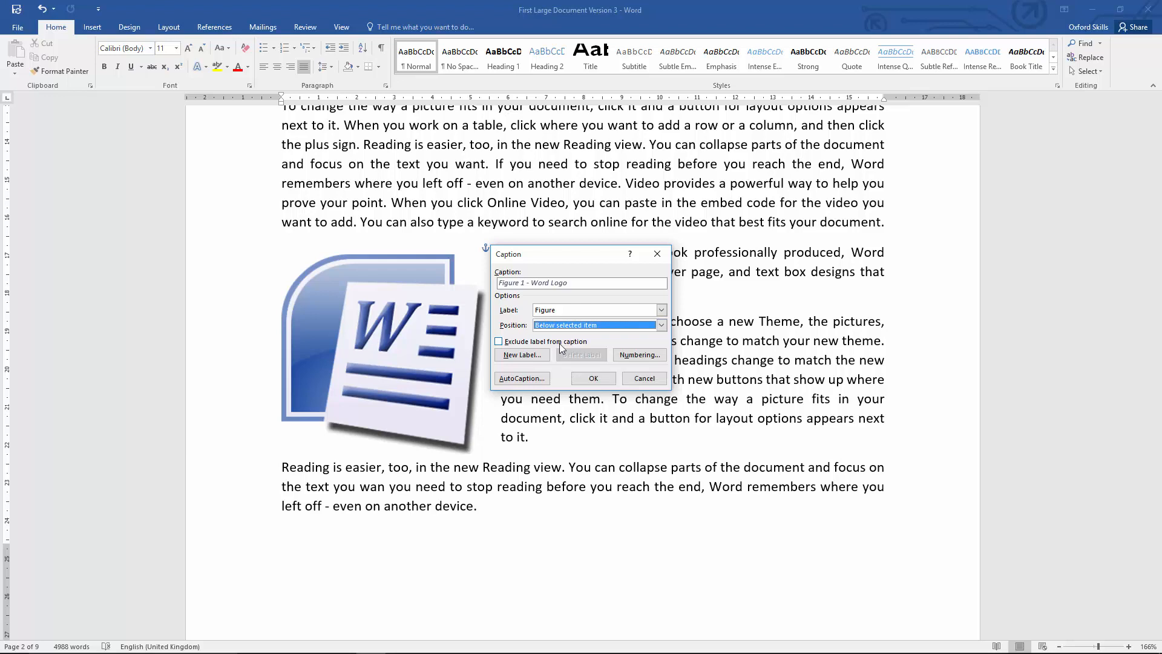
pyautogui.click(593, 378)
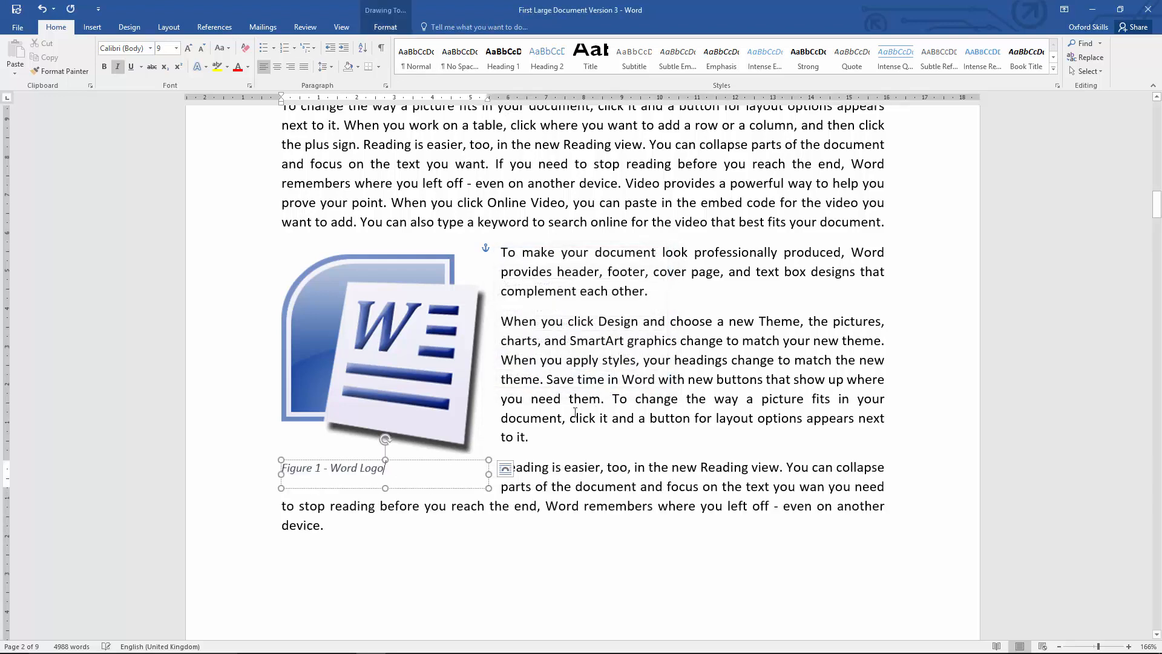
# Select the caption box and the Word logo picture in turn, and nudge the picture slightly above its caption.
pyautogui.click(320, 470)
pyautogui.click(318, 347)
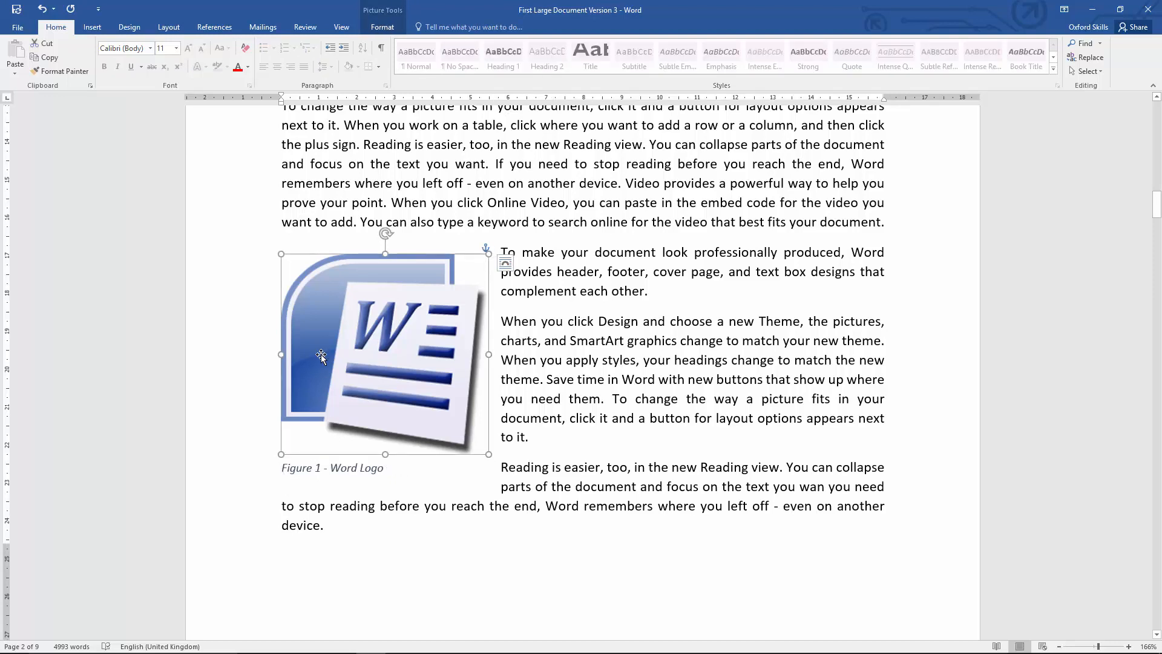
pyautogui.moveTo(319, 347); pyautogui.dragTo(353, 346)
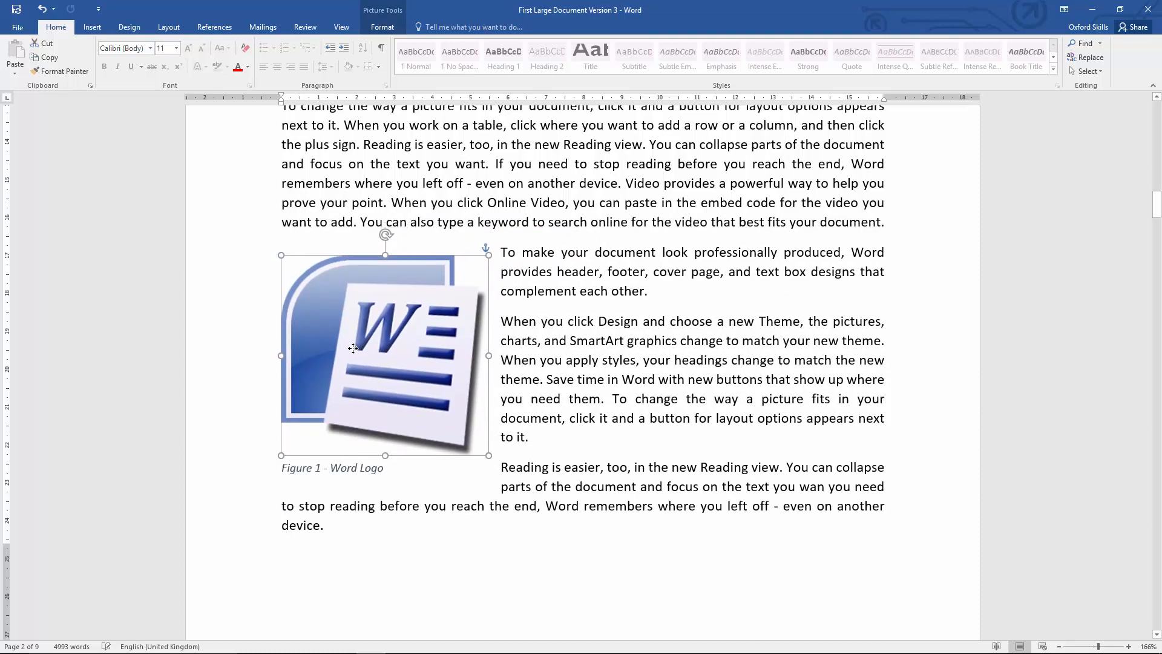
# Replace the last word of the picture's caption with "logos".
pyautogui.click(355, 467)
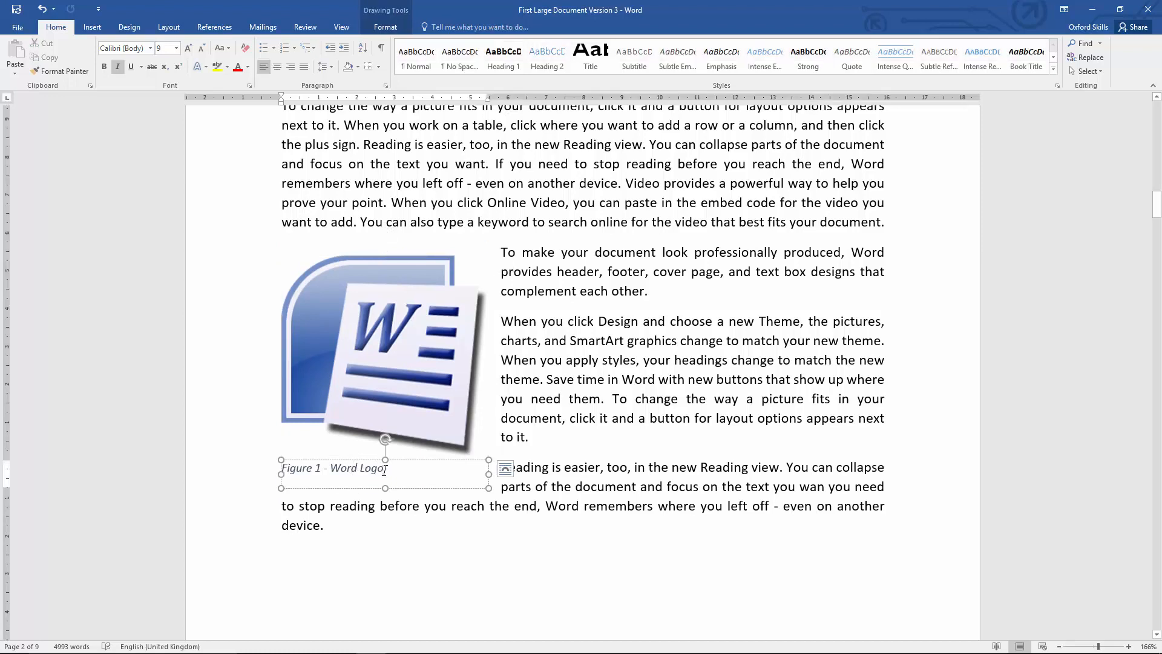
pyautogui.doubleClick(374, 467)
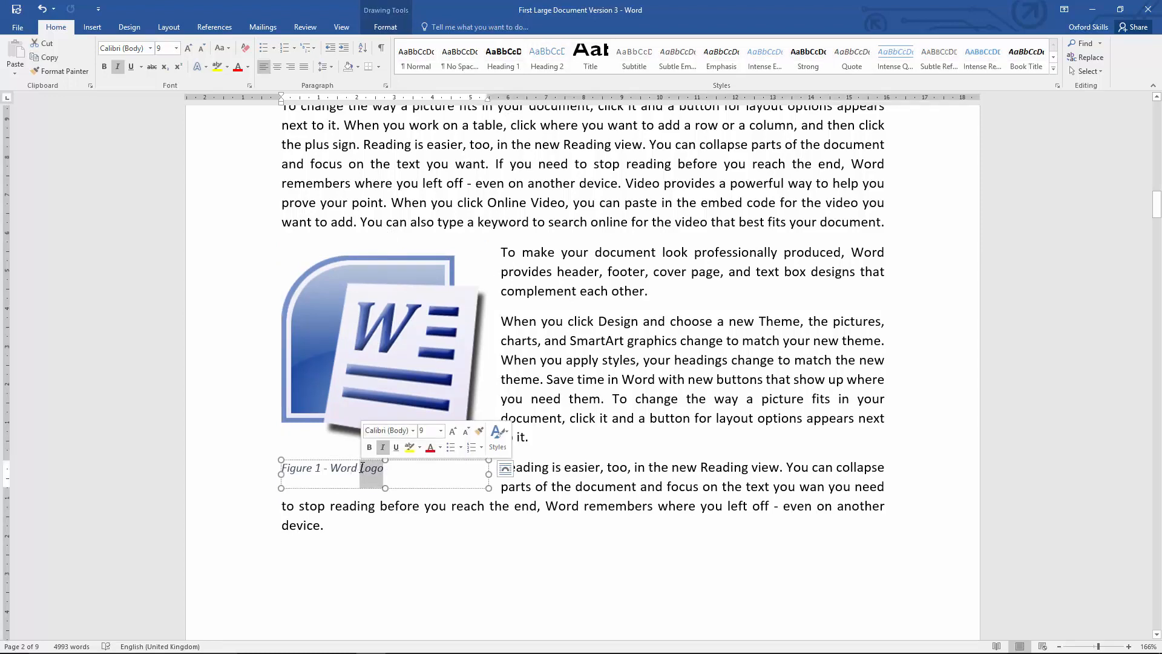
pyautogui.press('BackSpace')
pyautogui.write('logos')
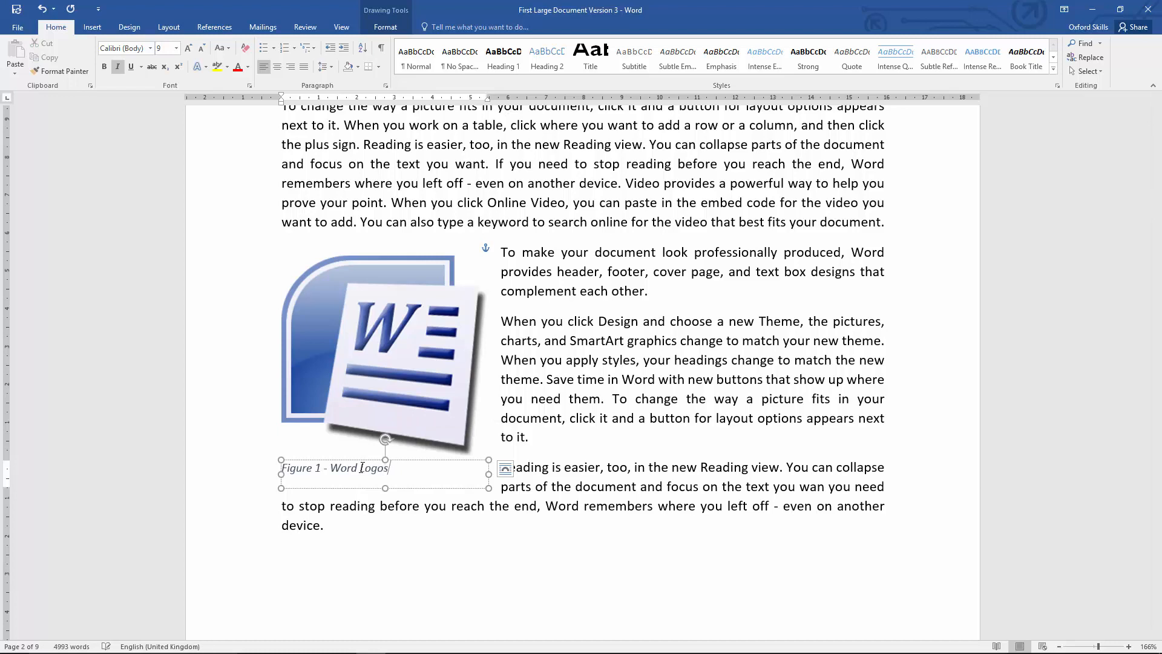
# Shorten the last word of the picture's caption to "Logo", and make the whole caption bold, underlined and one font size smaller.
pyautogui.press('BackSpace')
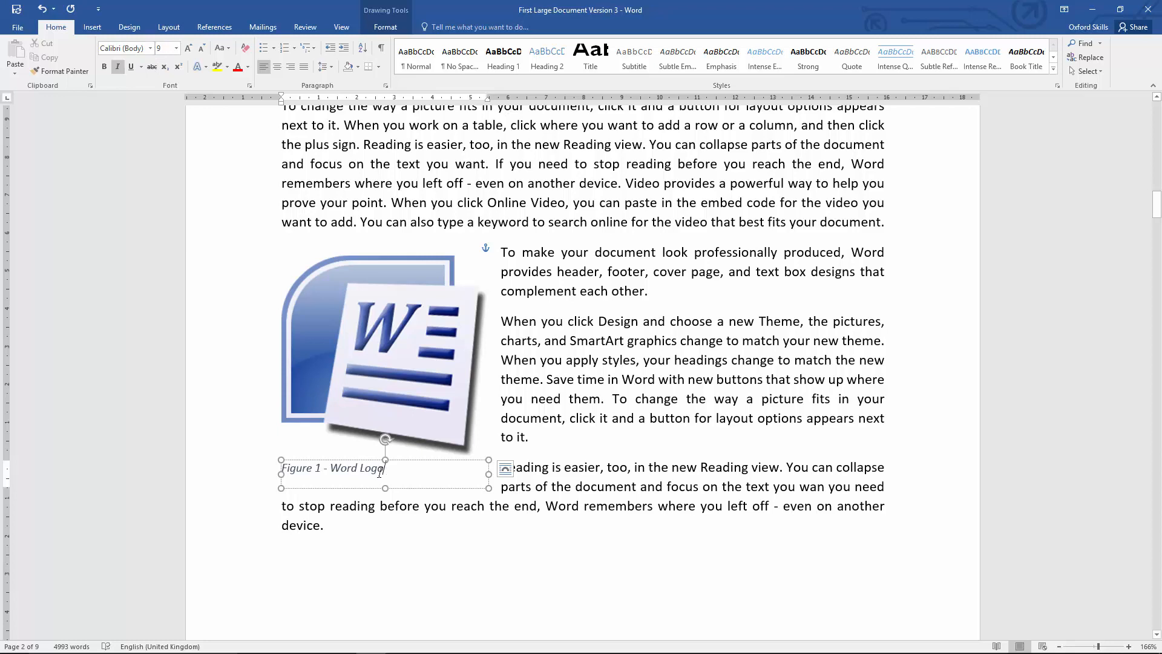
pyautogui.moveTo(382, 470); pyautogui.dragTo(282, 470)
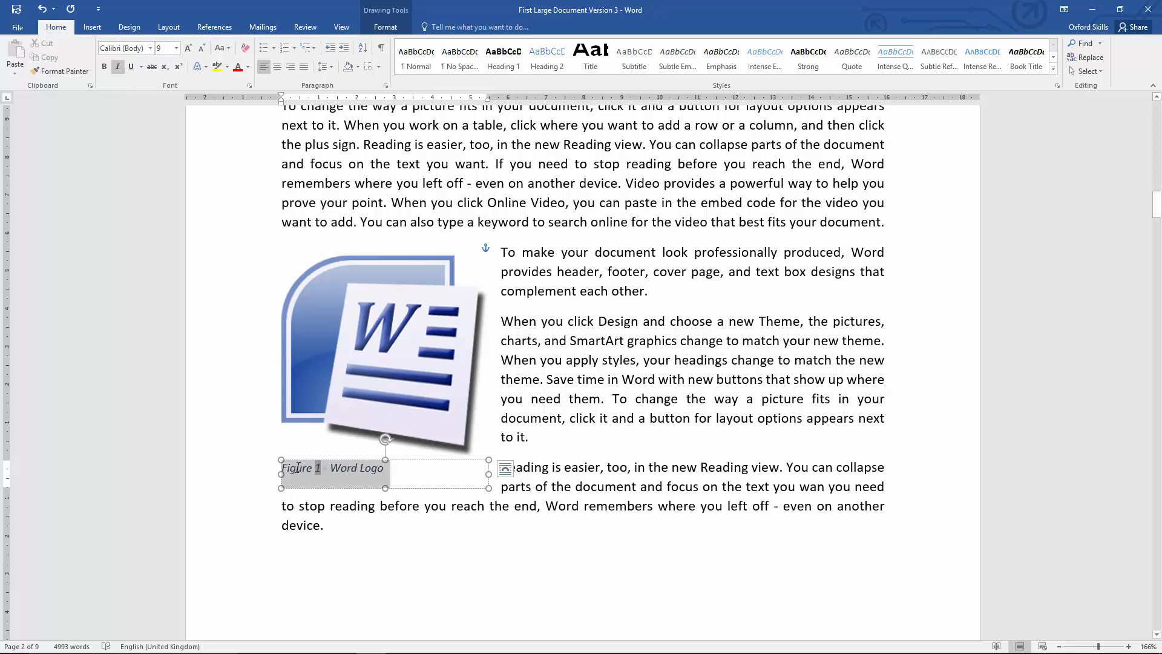
pyautogui.click(104, 67)
pyautogui.click(130, 66)
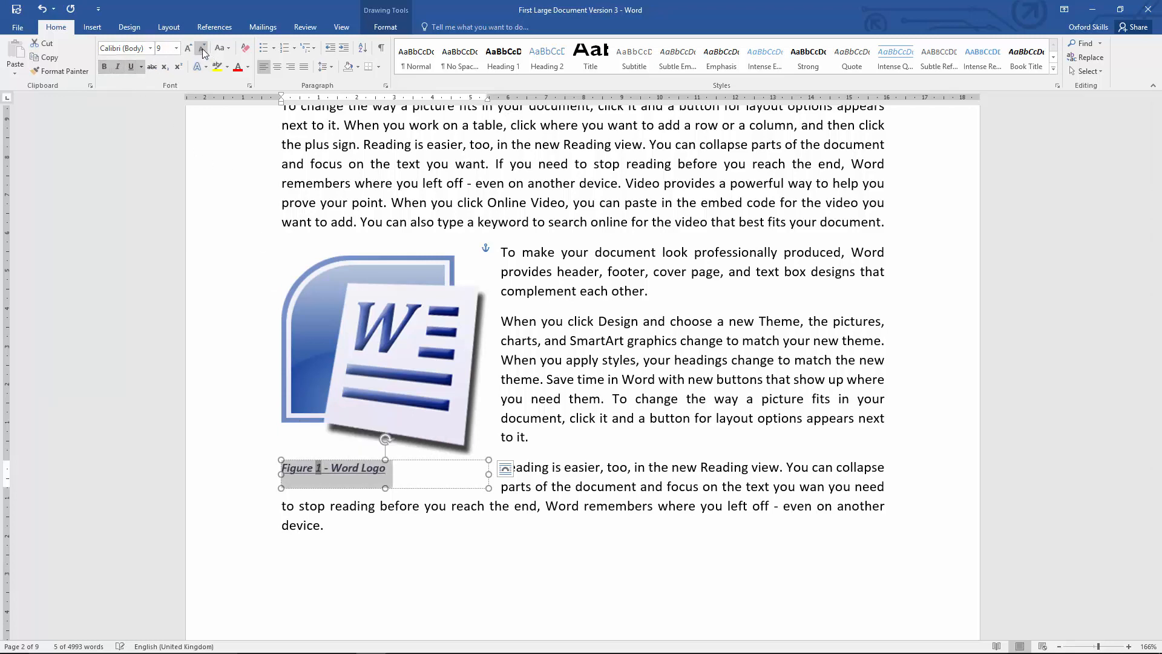
pyautogui.click(203, 48)
pyautogui.click(563, 395)
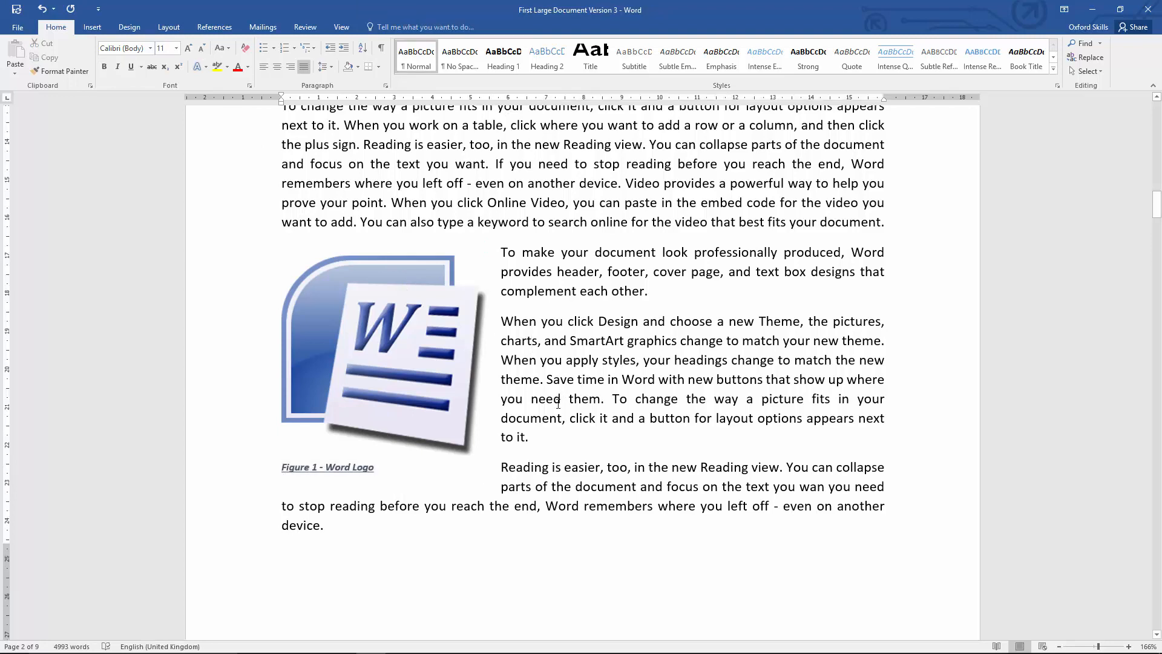
# Set the text wrapping of the Word logo picture to Square.
pyautogui.rightClick(400, 354)
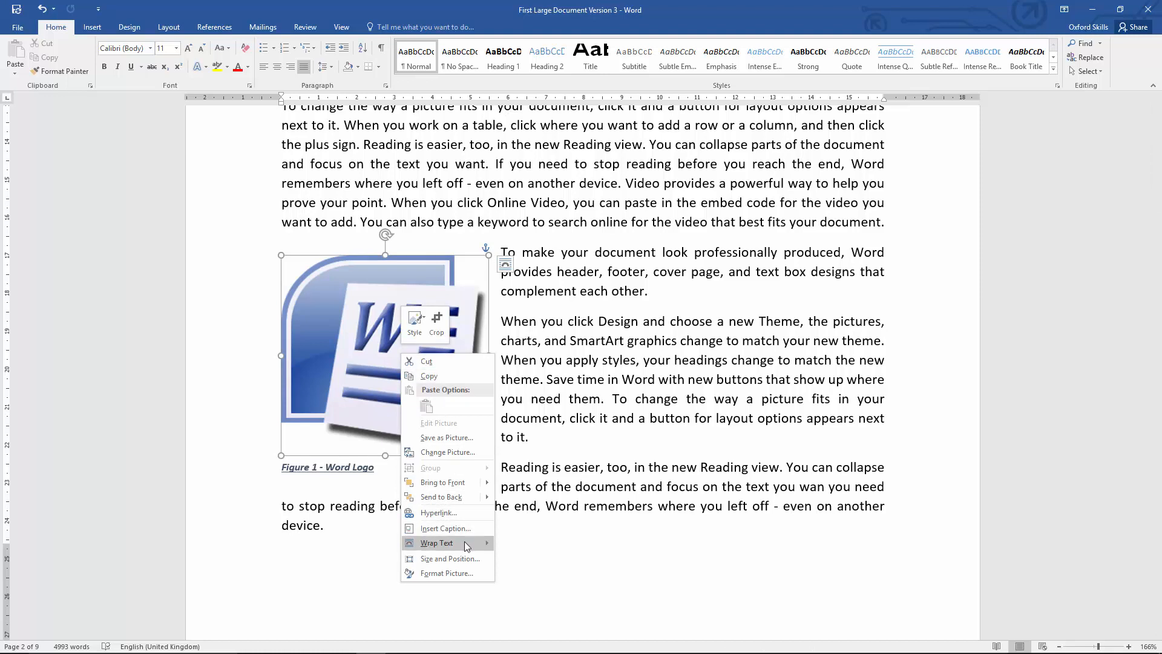
pyautogui.moveTo(465, 542)
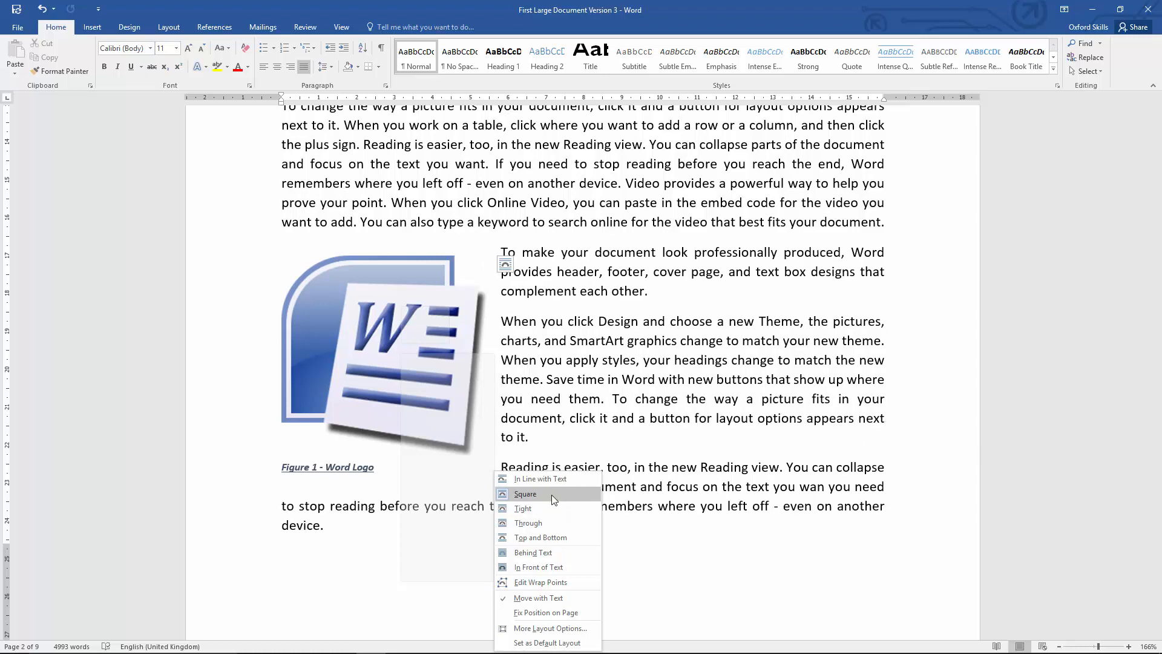
pyautogui.click(541, 492)
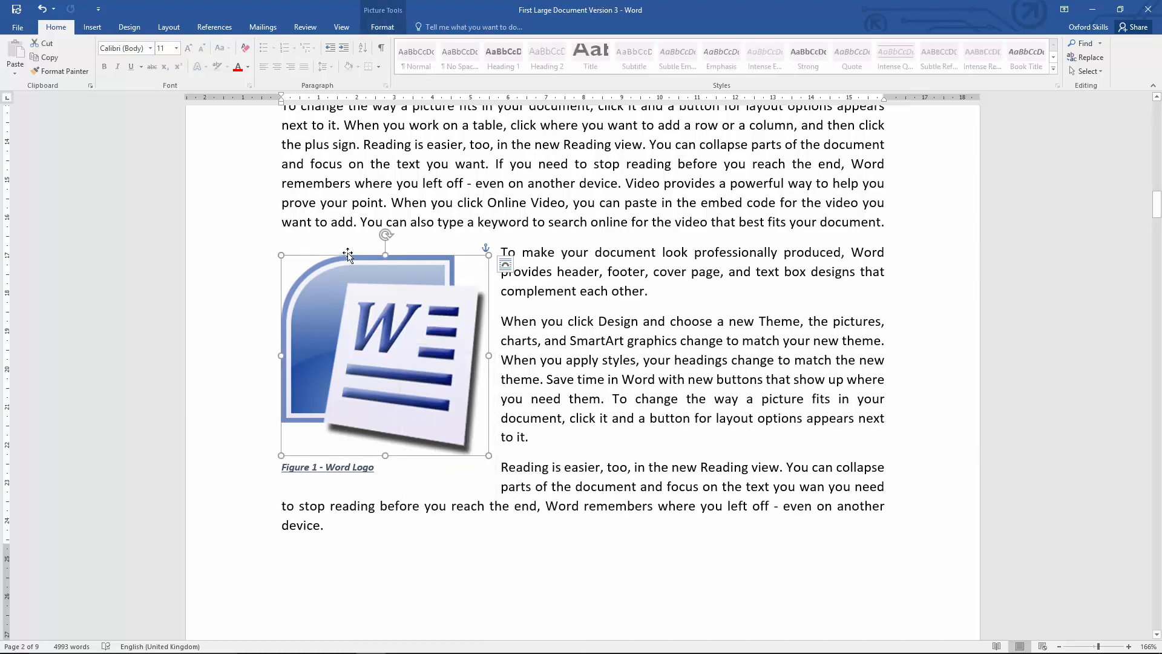
# Examine the picture's height, width, rotation and scale settings and leave them unchanged.
pyautogui.rightClick(460, 353)
pyautogui.moveTo(514, 542)
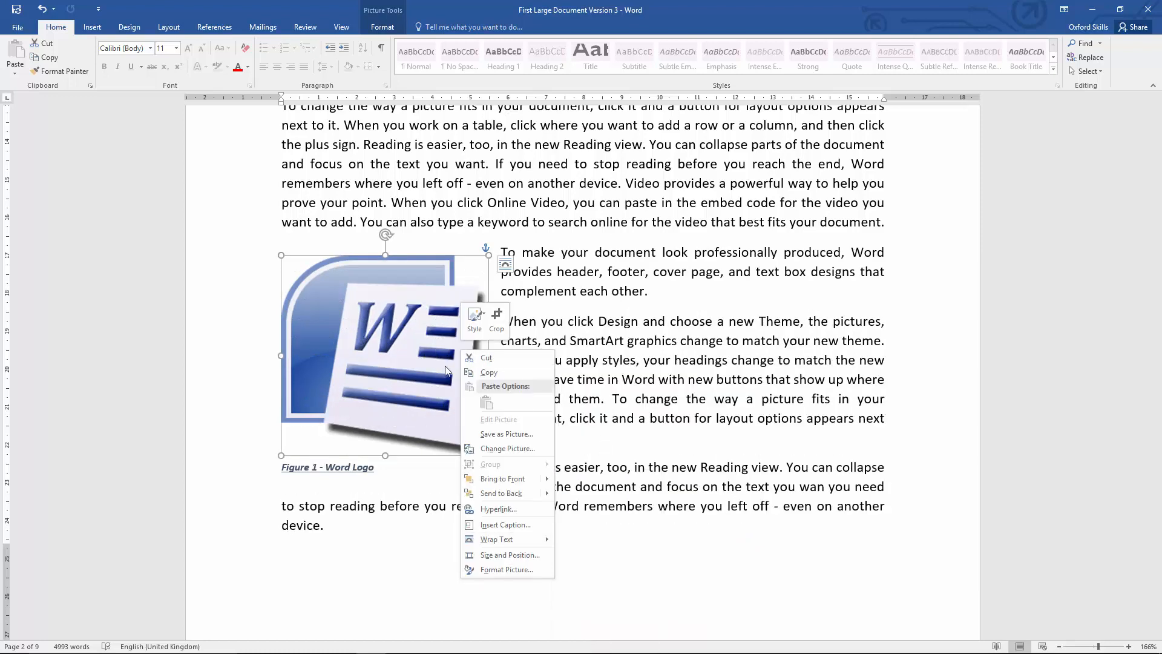
pyautogui.click(515, 556)
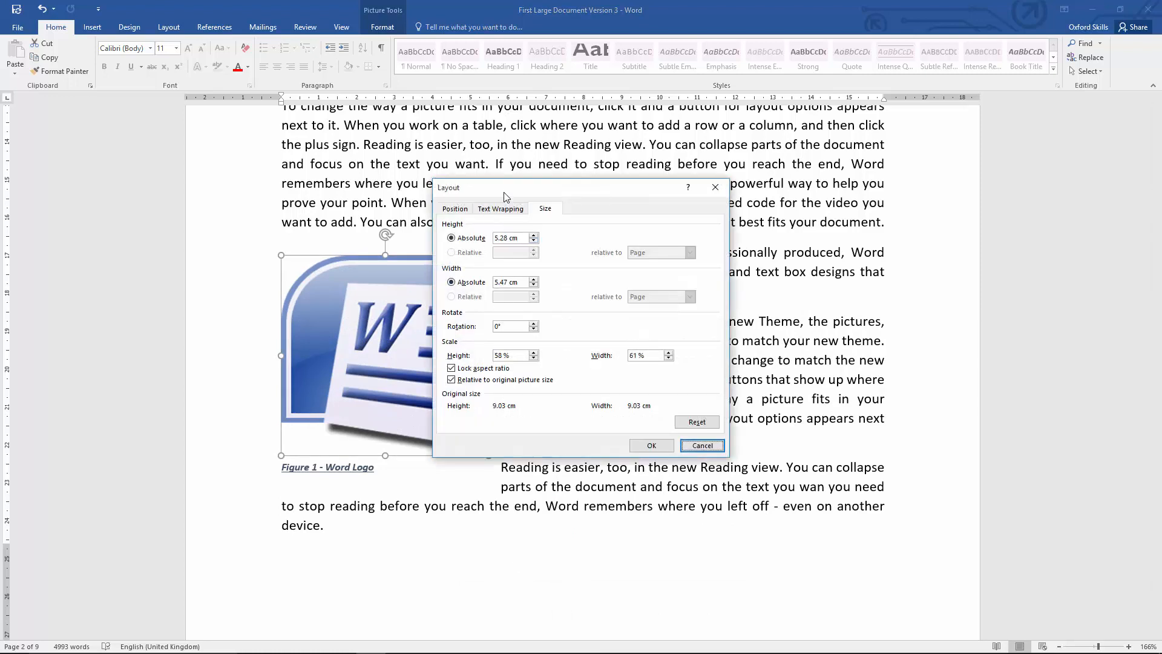
pyautogui.moveTo(504, 192); pyautogui.dragTo(603, 183)
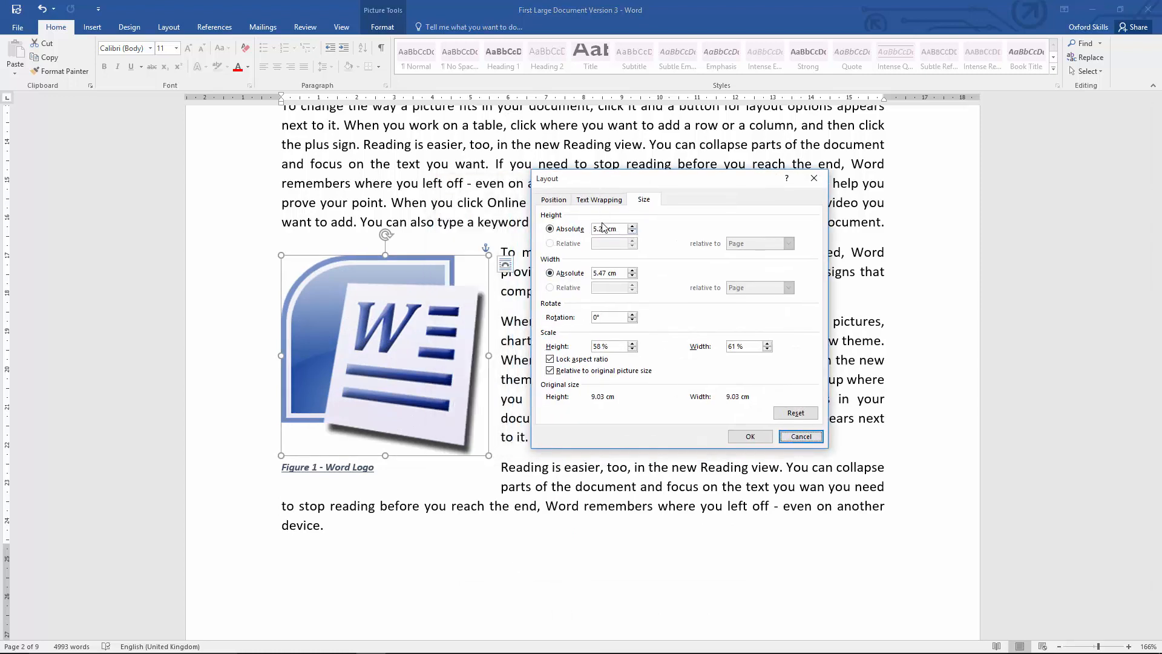
pyautogui.click(800, 437)
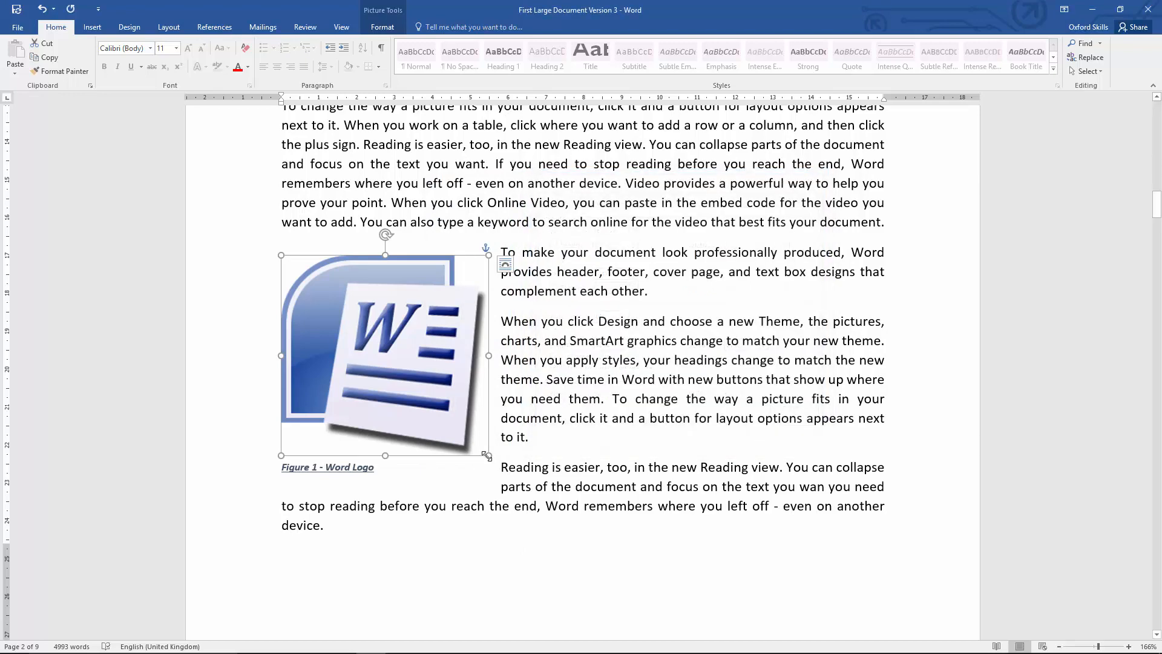
# Move the picture slightly upward and set its height to 5.6 cm with the aspect ratio locked.
pyautogui.moveTo(419, 399)
pyautogui.mouseDown()
pyautogui.moveTo(427, 374)
pyautogui.moveTo(420, 384)
pyautogui.mouseUp()
pyautogui.moveTo(383, 244)
pyautogui.mouseDown()
pyautogui.moveTo(385, 291)
pyautogui.moveTo(381, 224)
pyautogui.moveTo(385, 246)
pyautogui.mouseUp()
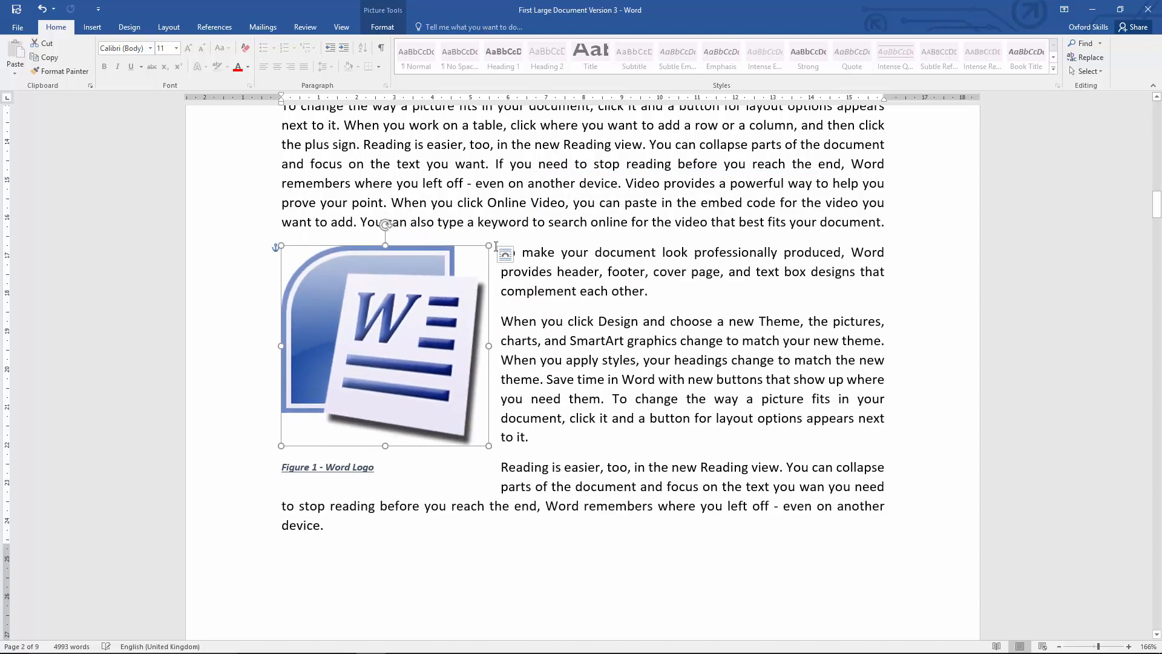
pyautogui.rightClick(417, 358)
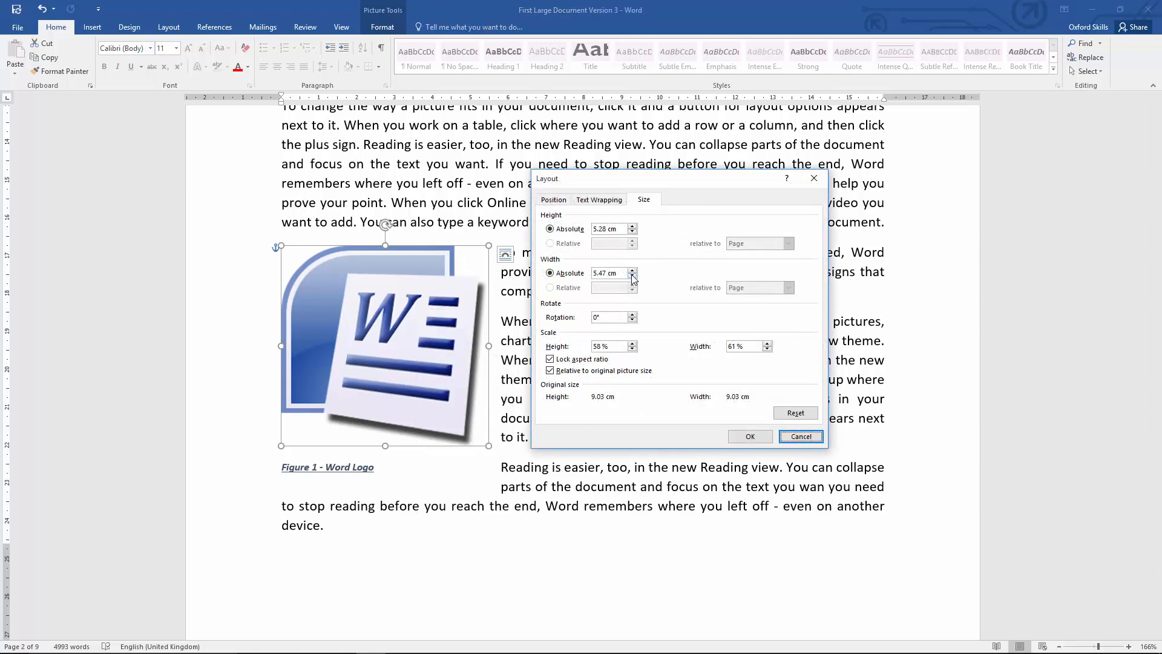
pyautogui.click(600, 272)
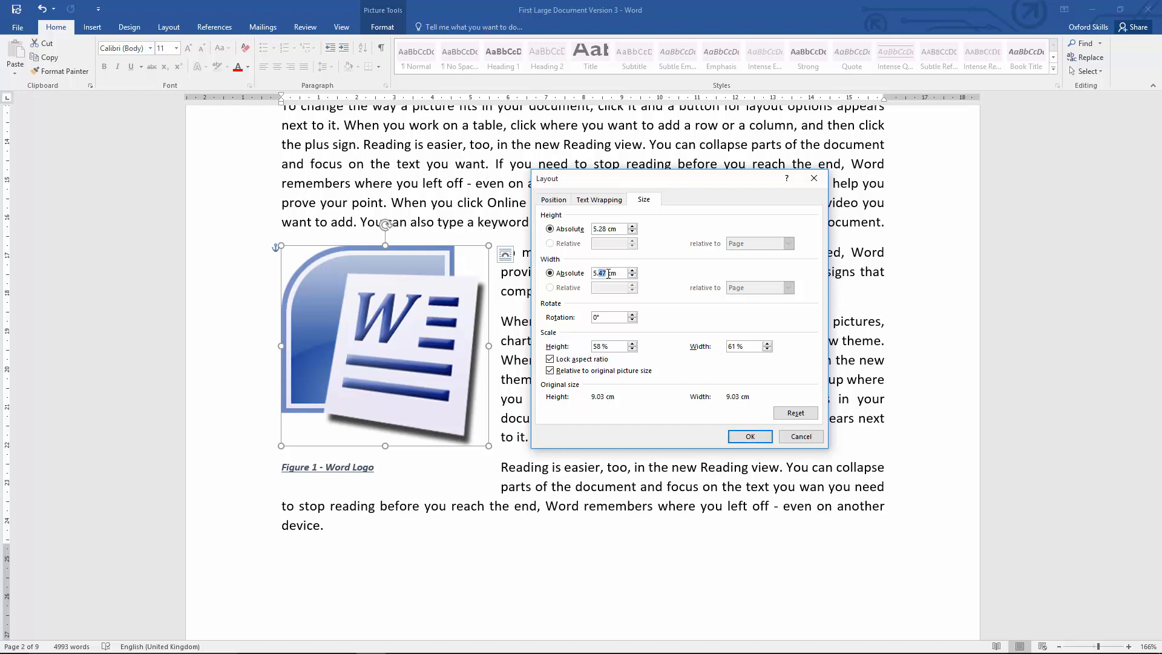
pyautogui.write('6')
pyautogui.moveTo(600, 230); pyautogui.dragTo(607, 231)
pyautogui.write('6')
pyautogui.click(749, 437)
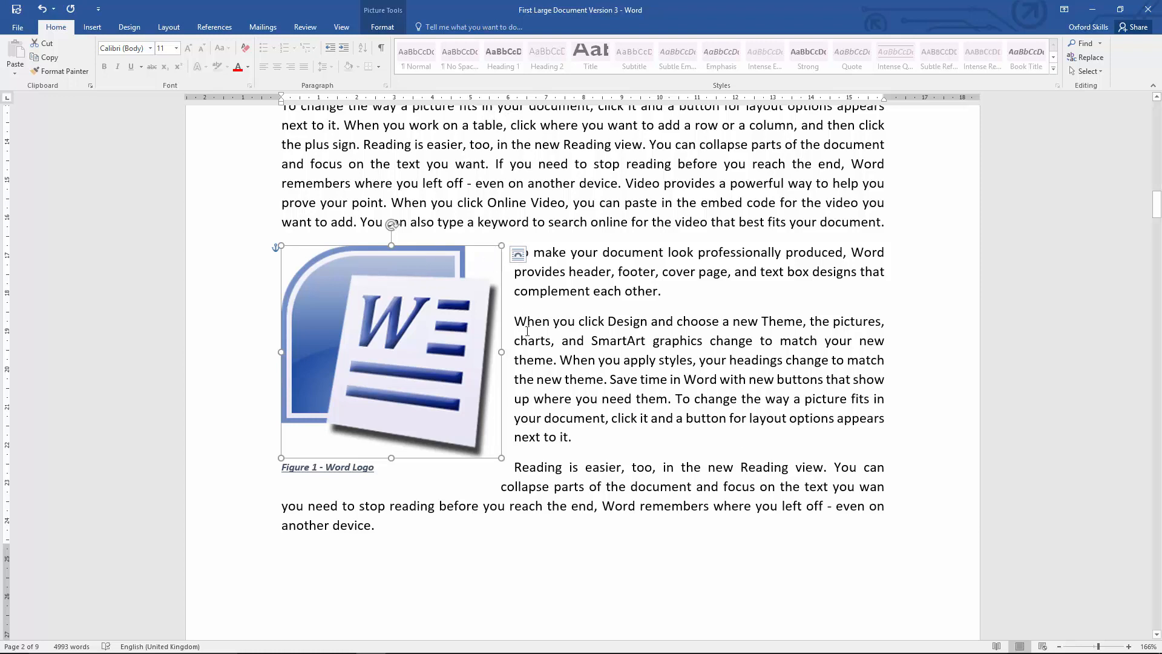
pyautogui.scroll(-3, 535, 321)
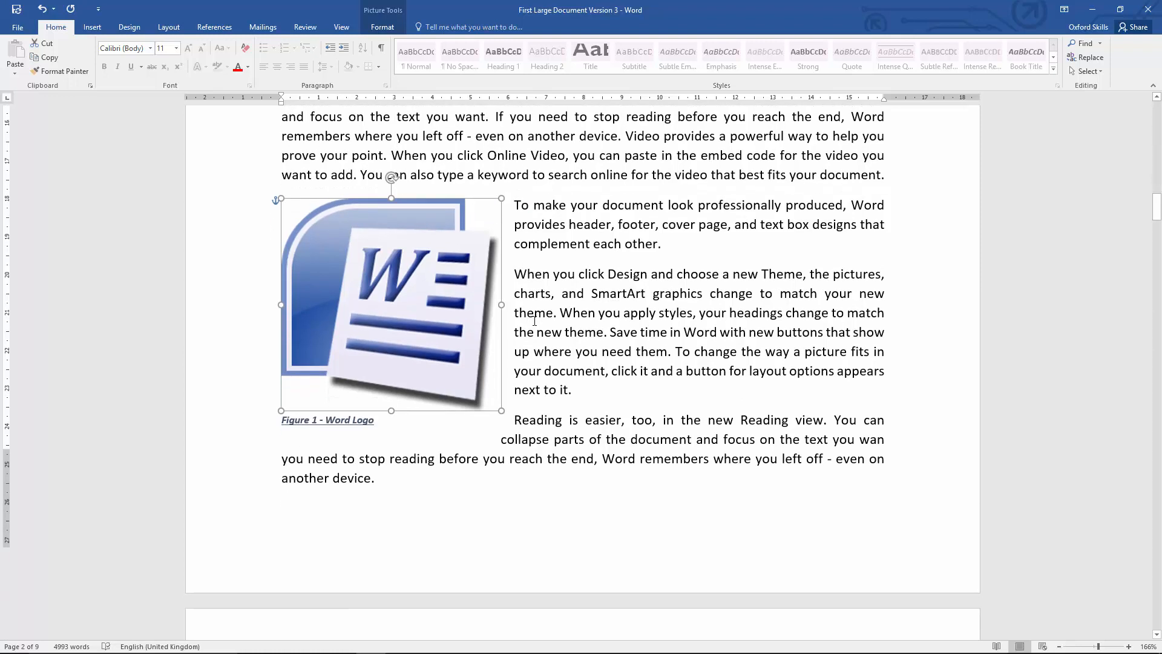
pyautogui.scroll(1, 535, 321)
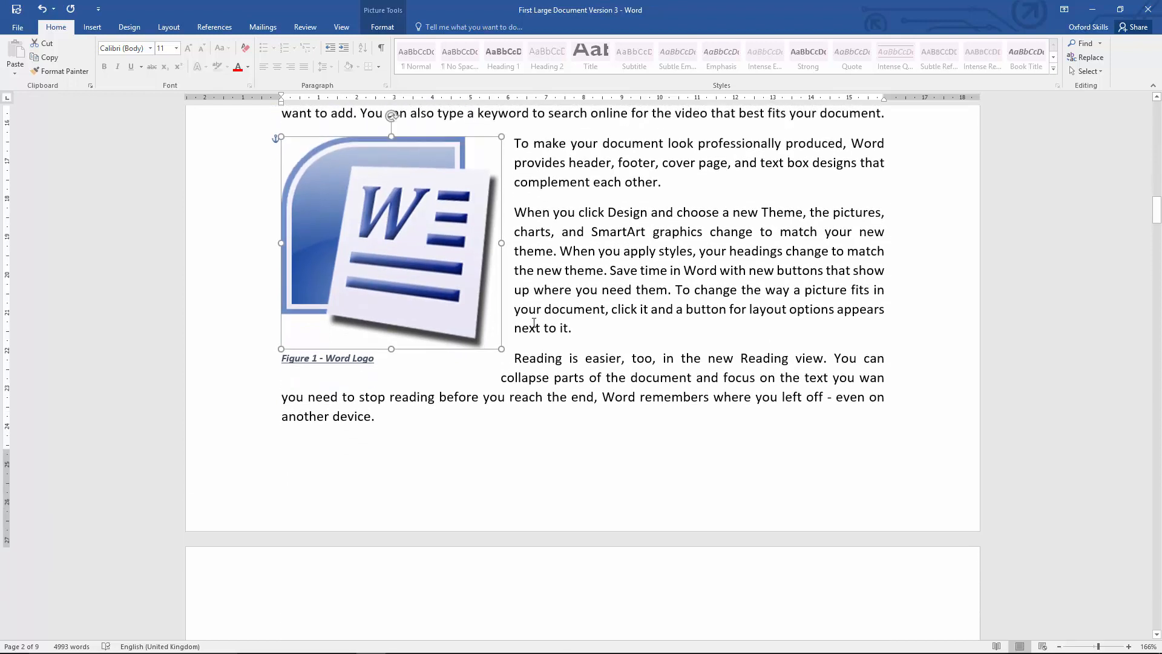
pyautogui.scroll(-1, 535, 321)
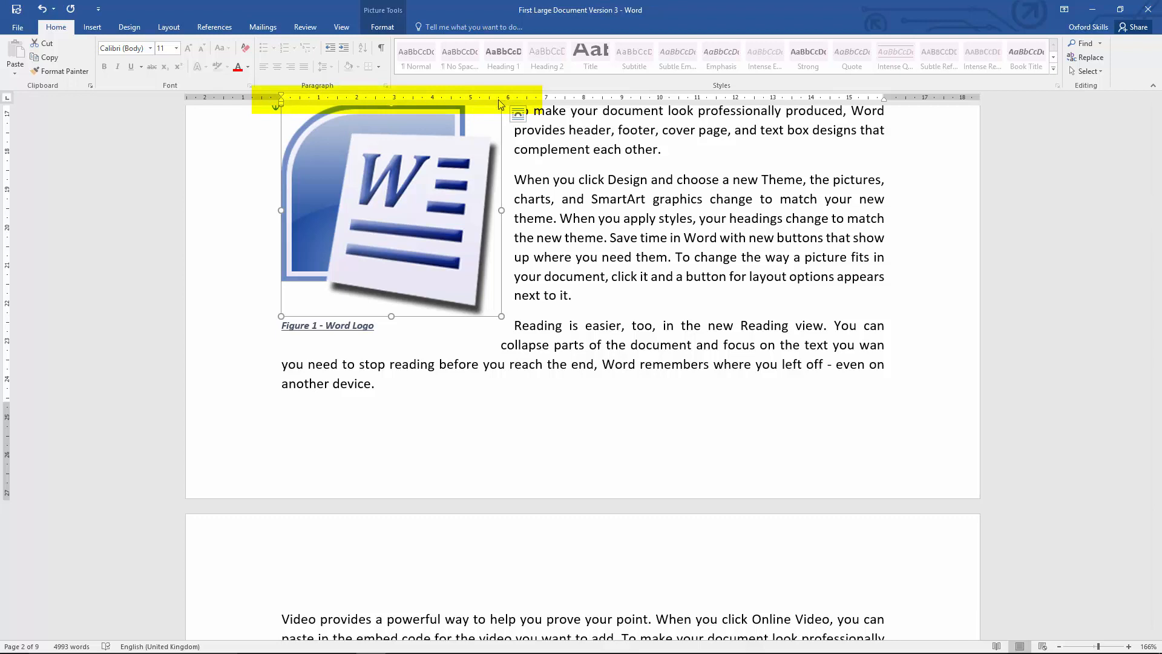
pyautogui.scroll(3, 422, 309)
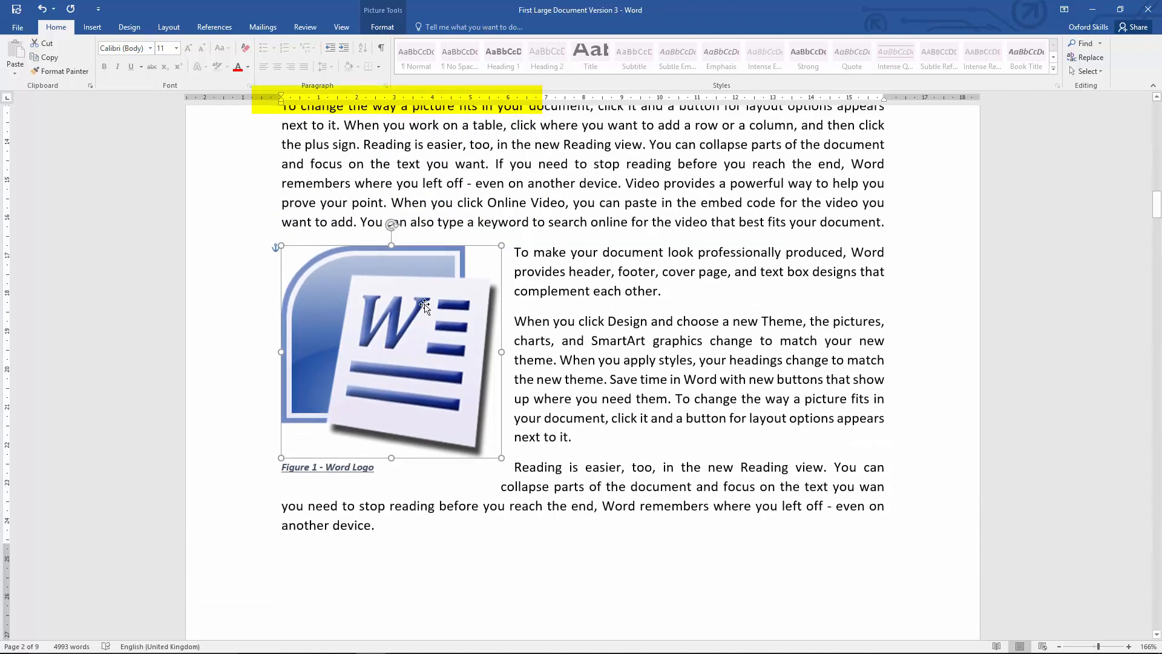
# Open the detailed Format Picture settings and the picture formatting commands for the Word logo picture.
pyautogui.rightClick(421, 309)
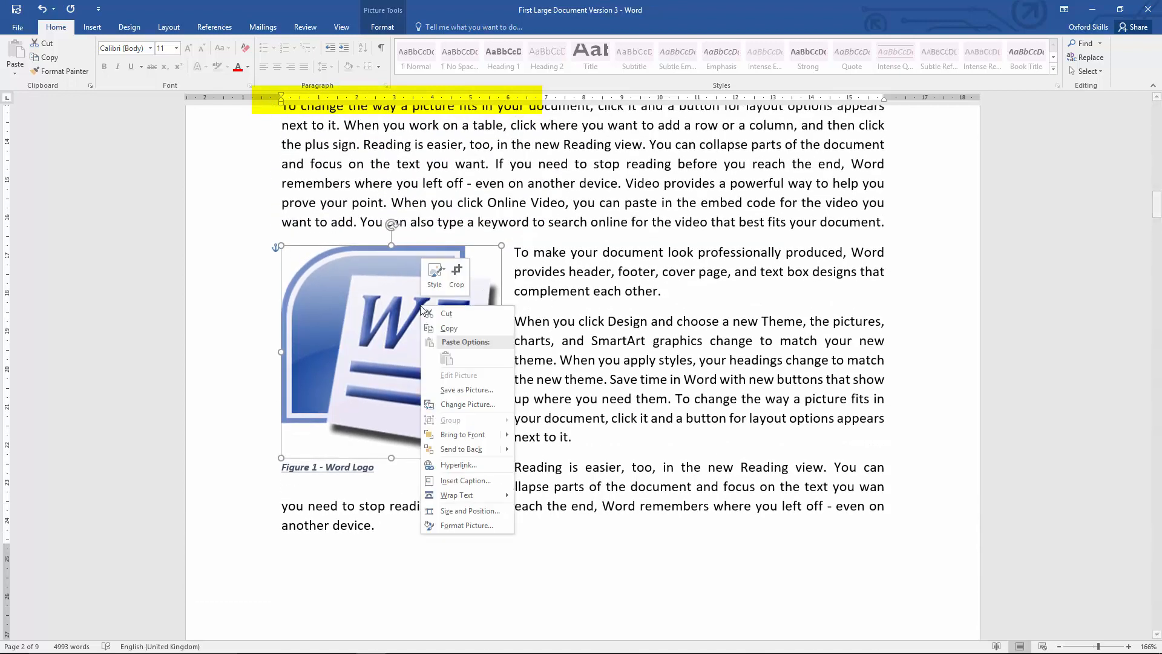
pyautogui.click(467, 526)
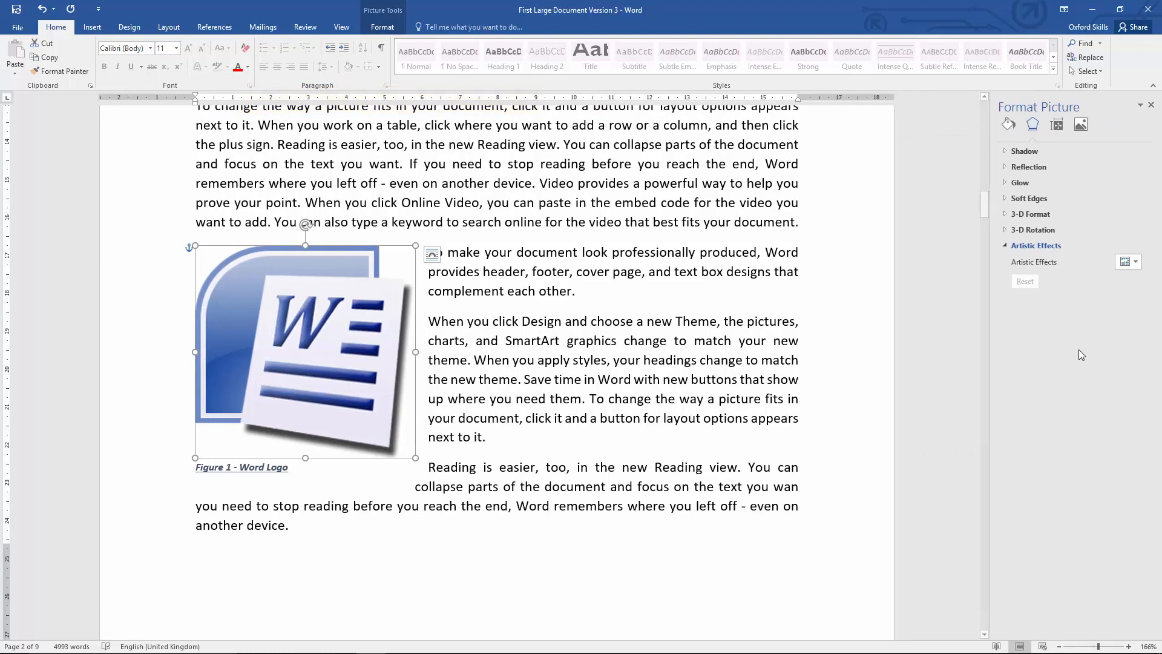
pyautogui.click(380, 29)
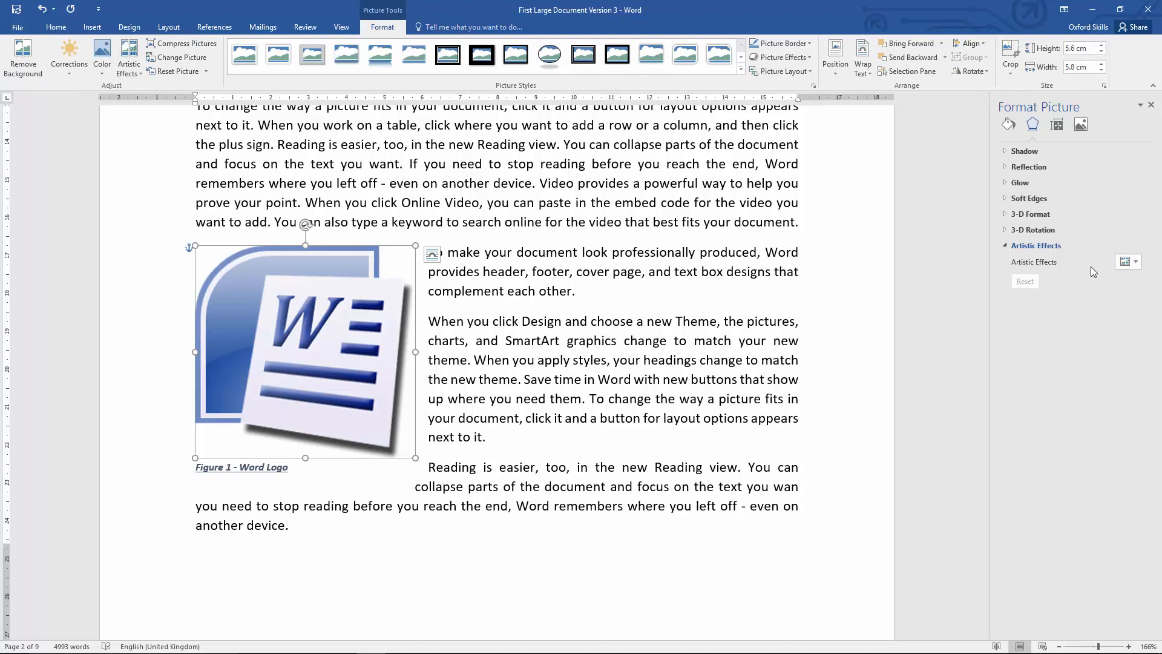
# Try a solid fill behind the Word logo picture, and set it back to No fill.
pyautogui.click(1008, 125)
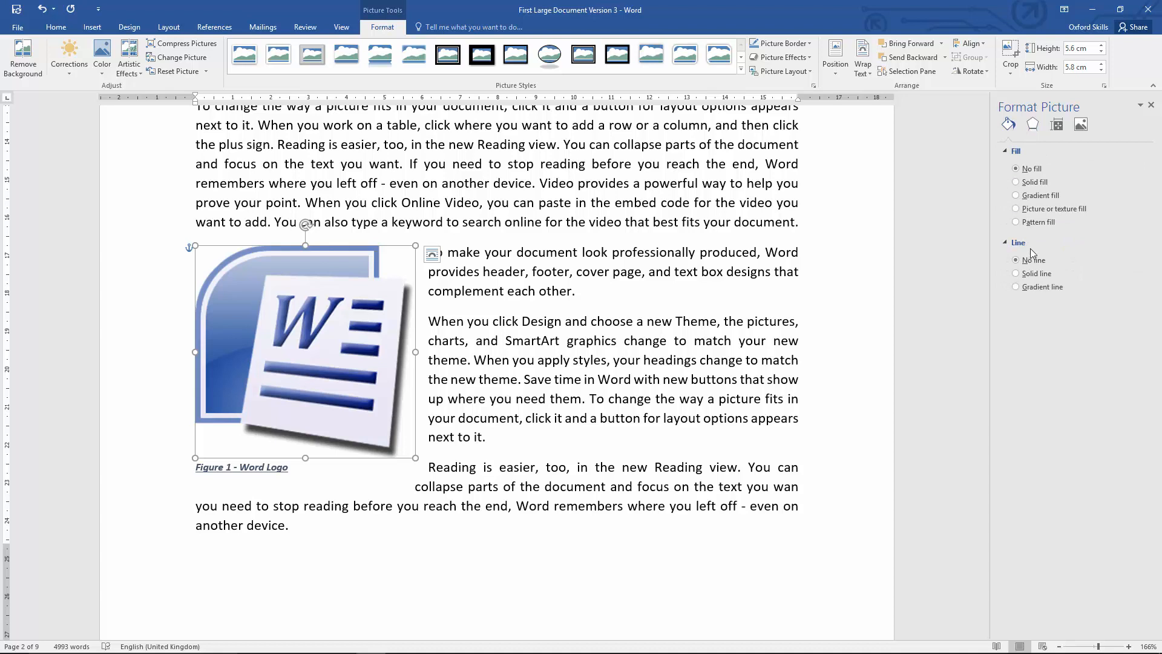
pyautogui.click(1031, 184)
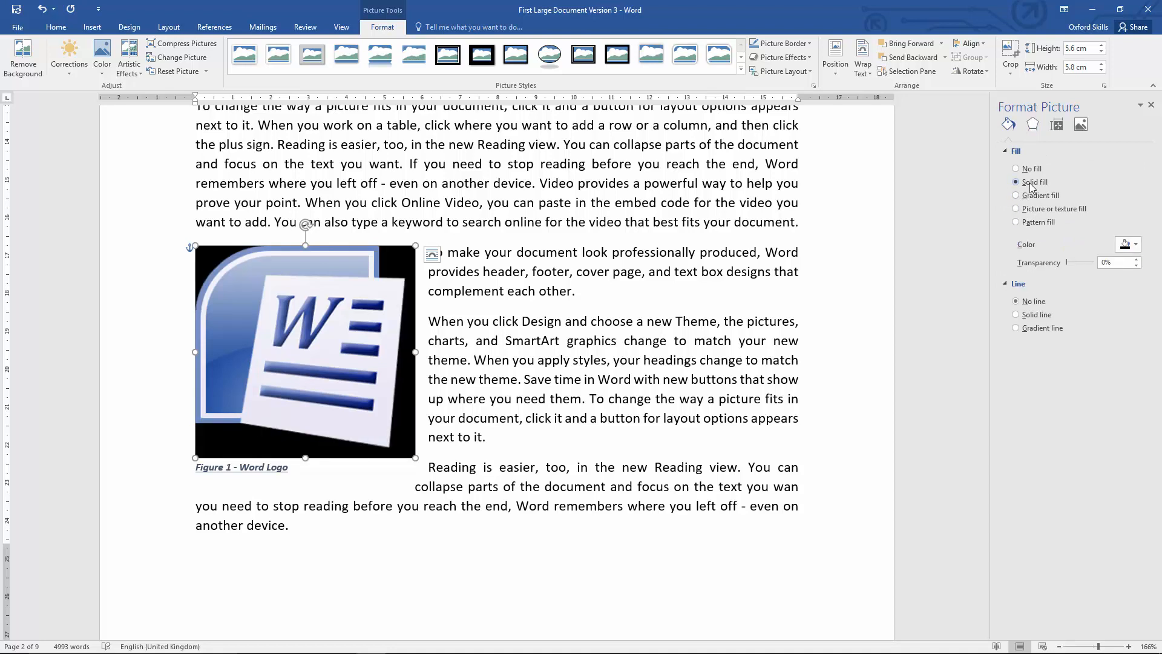
pyautogui.click(1027, 170)
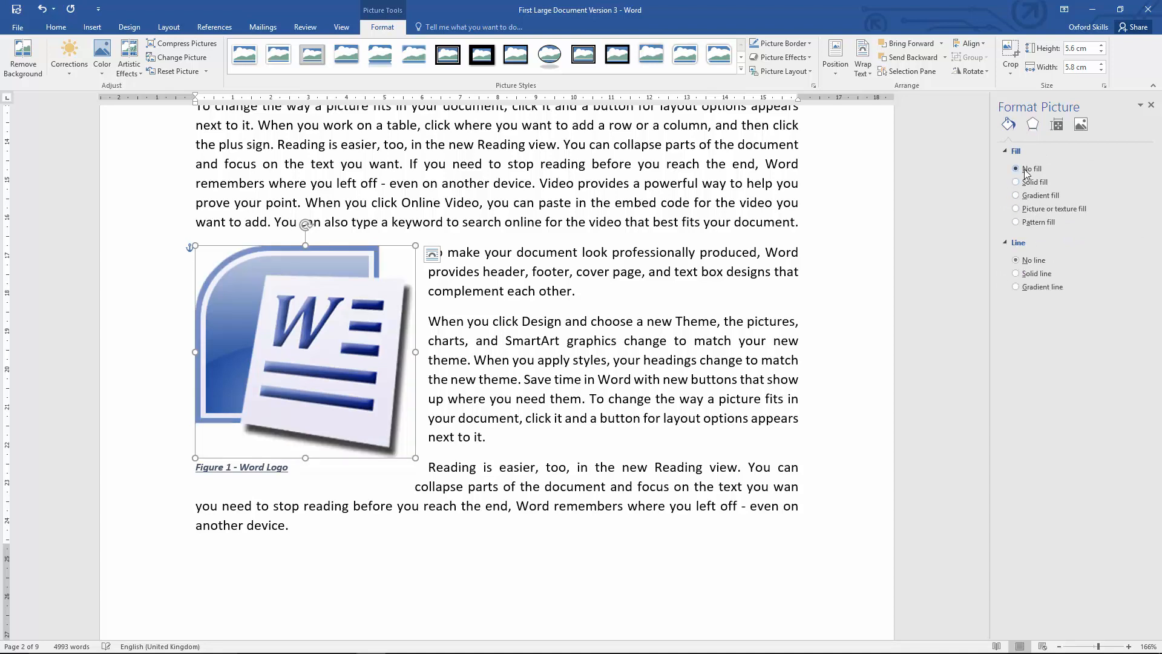
# Try a solid line around the Word logo picture, and undo the line.
pyautogui.click(1036, 275)
pyautogui.click(693, 380)
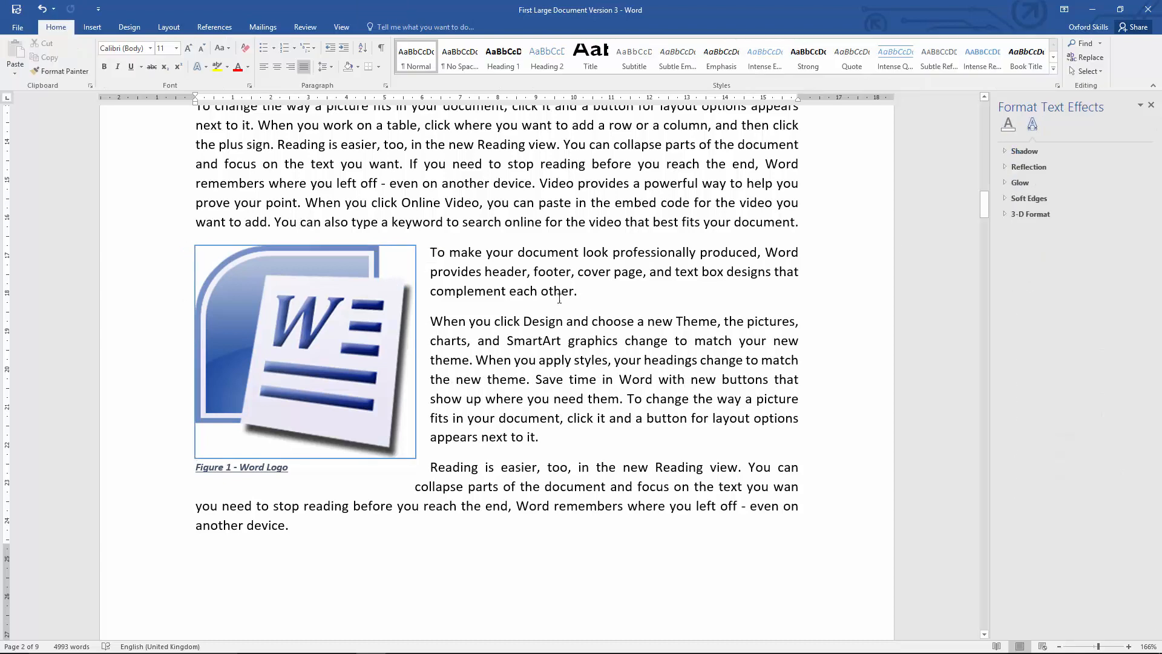
pyautogui.click(309, 284)
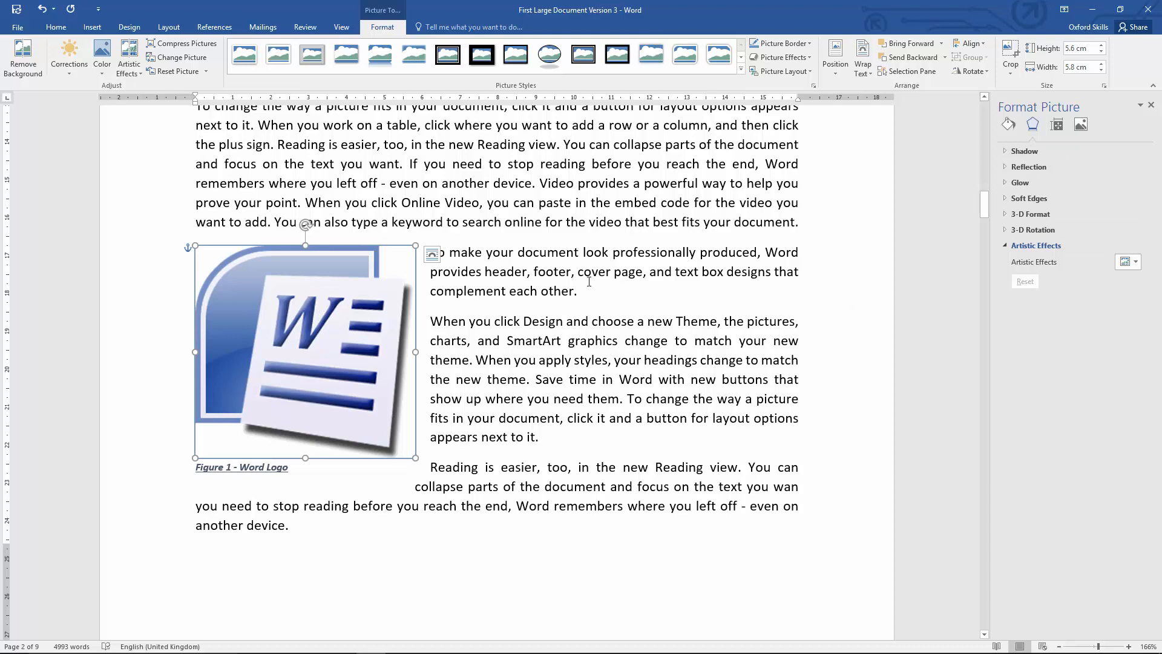
pyautogui.hotkey('ctrl', 'z')
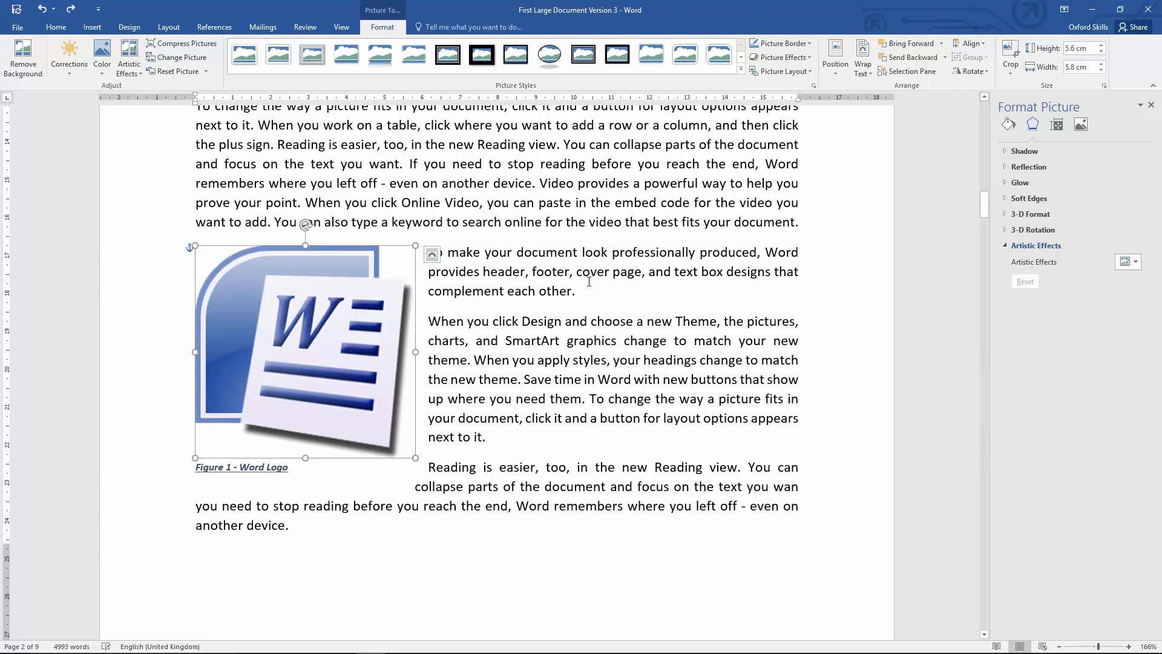
pyautogui.click(589, 282)
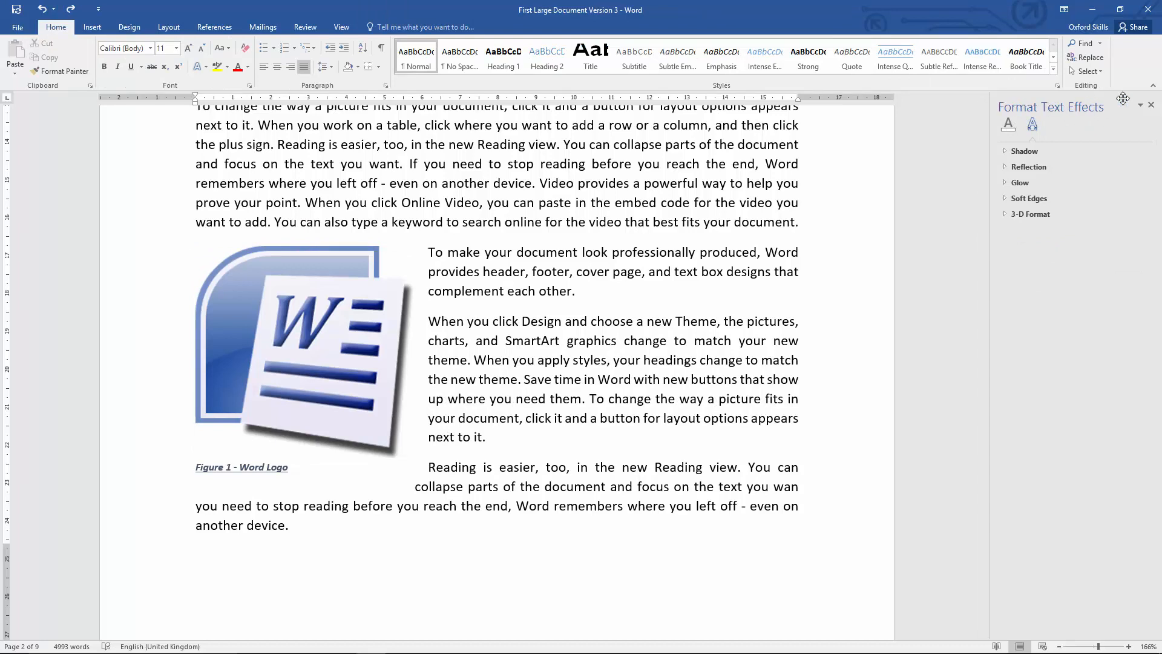
# Select part of the text beside the logo, and select the Word logo picture again to review its fill, line and effects options.
pyautogui.moveTo(516, 251); pyautogui.dragTo(584, 298)
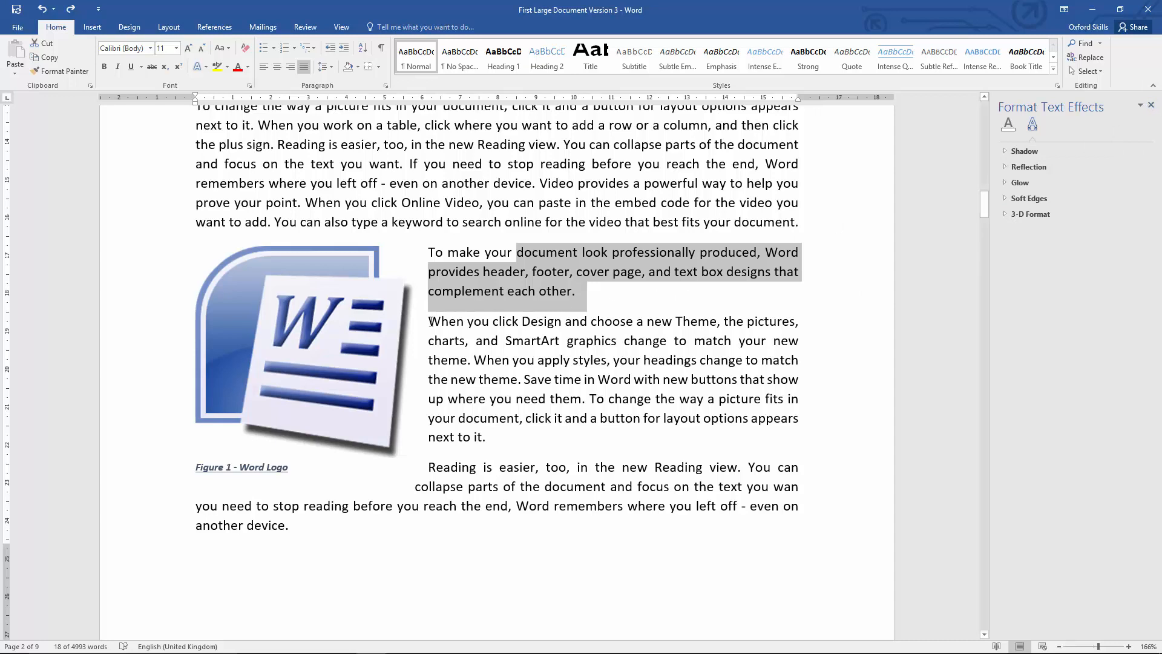
pyautogui.click(343, 345)
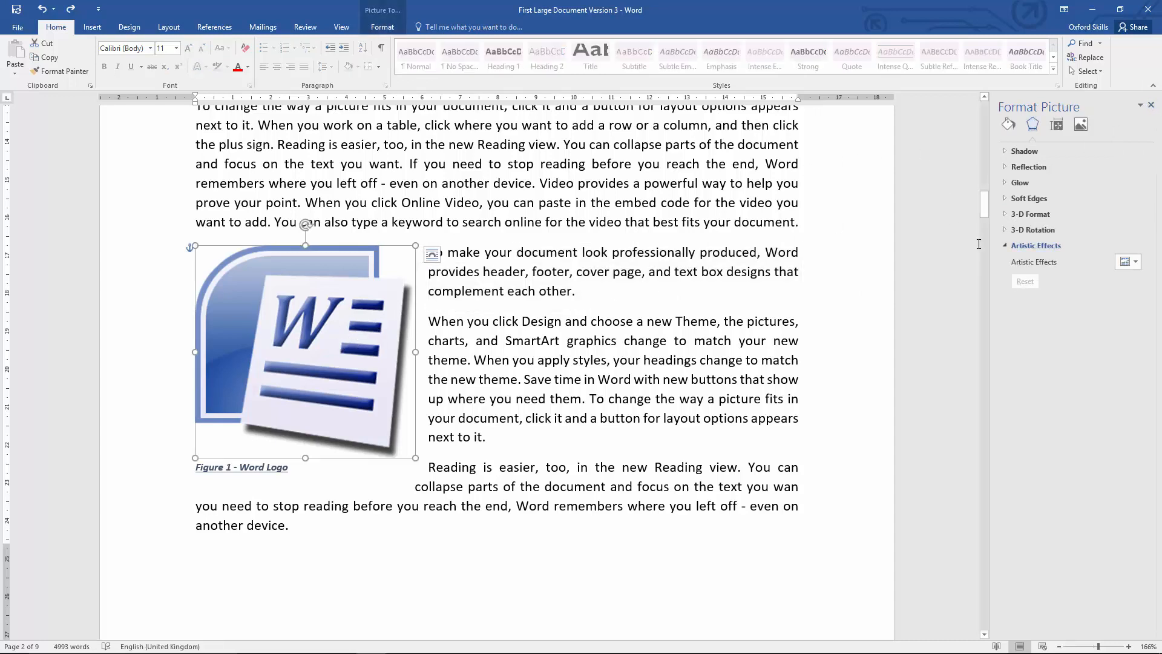
pyautogui.click(1015, 124)
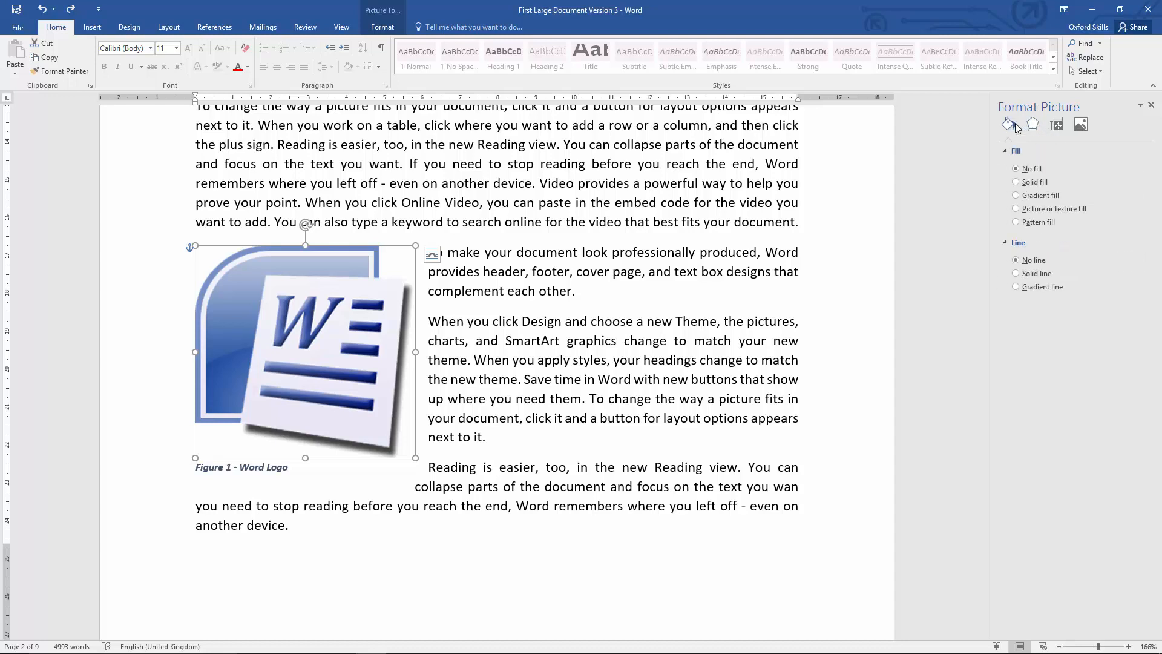
pyautogui.click(1034, 124)
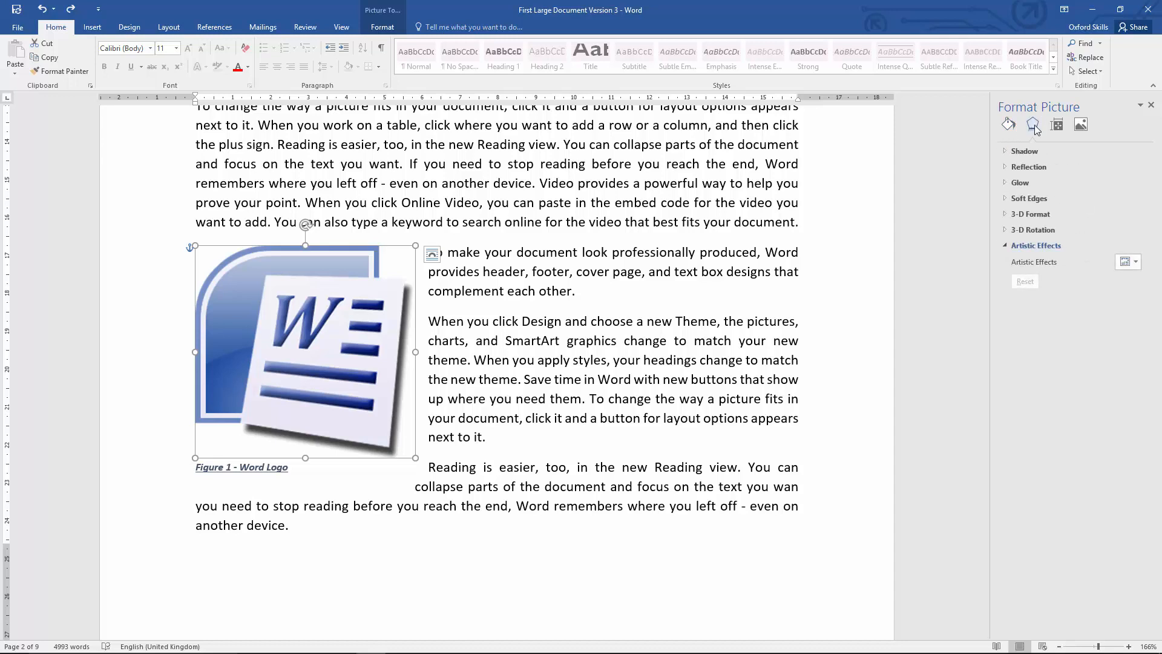
# Look through the picture's shadow colors and presets, and expand the reflection, glow and soft edges options.
pyautogui.click(1005, 151)
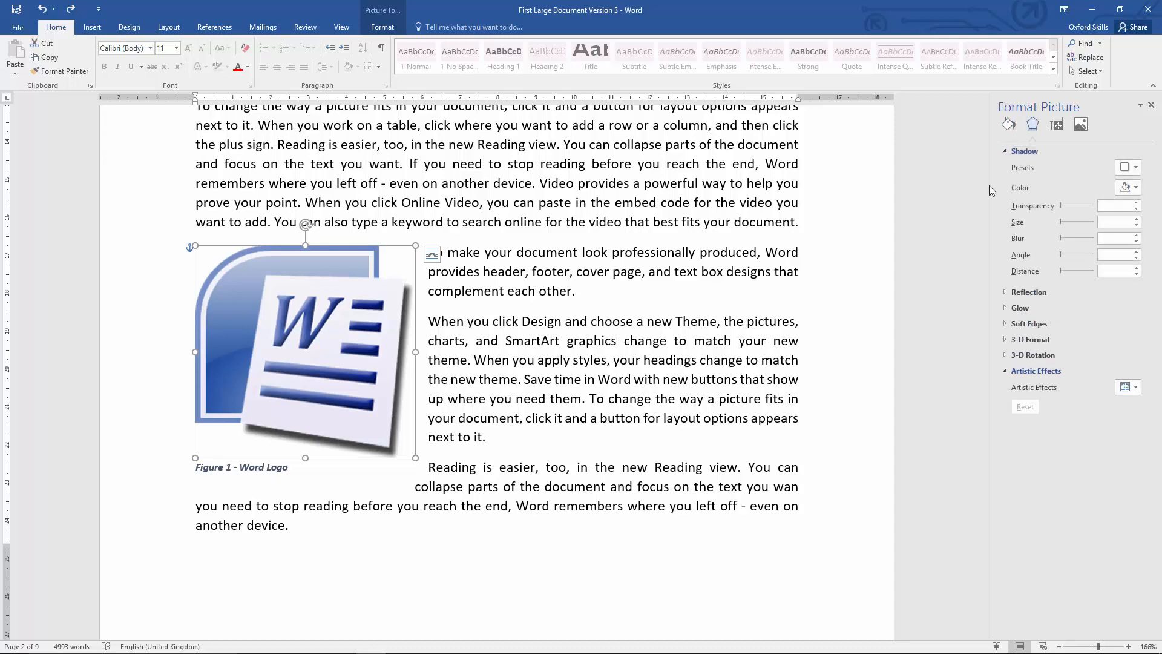
pyautogui.click(1127, 188)
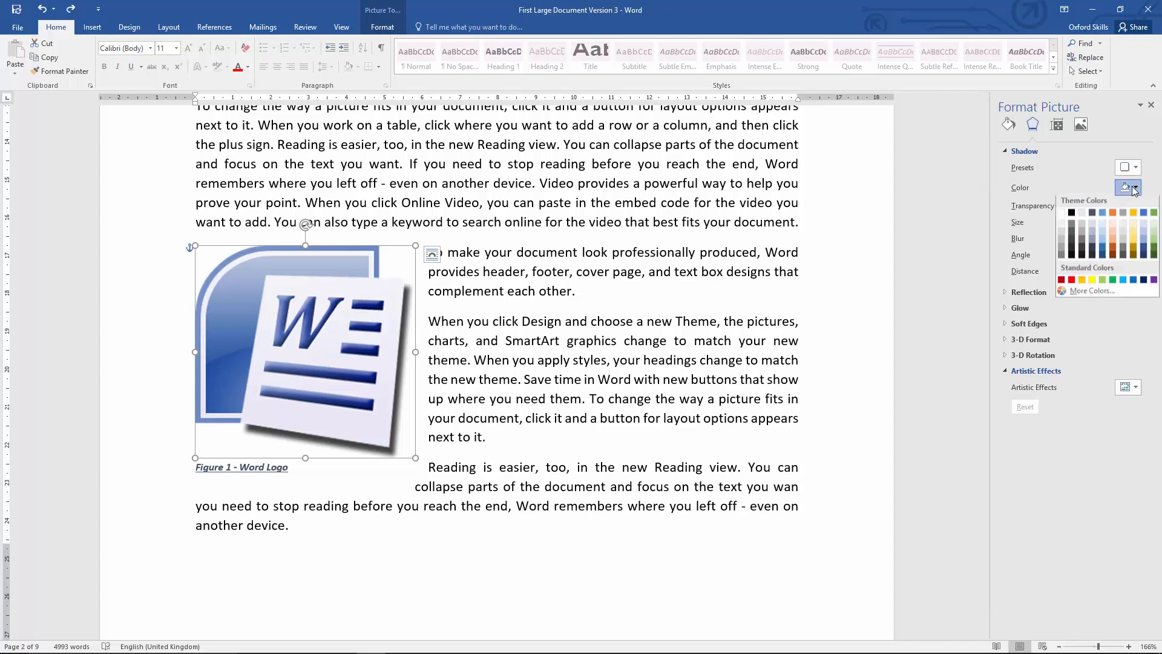
pyautogui.click(1135, 170)
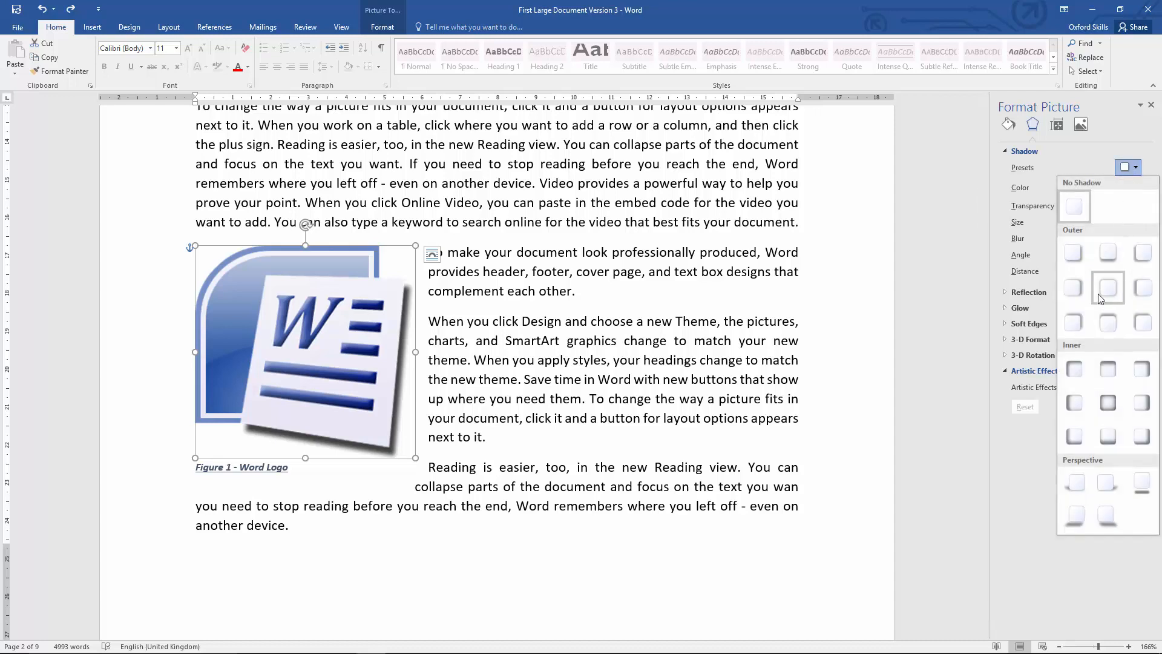
pyautogui.click(1062, 176)
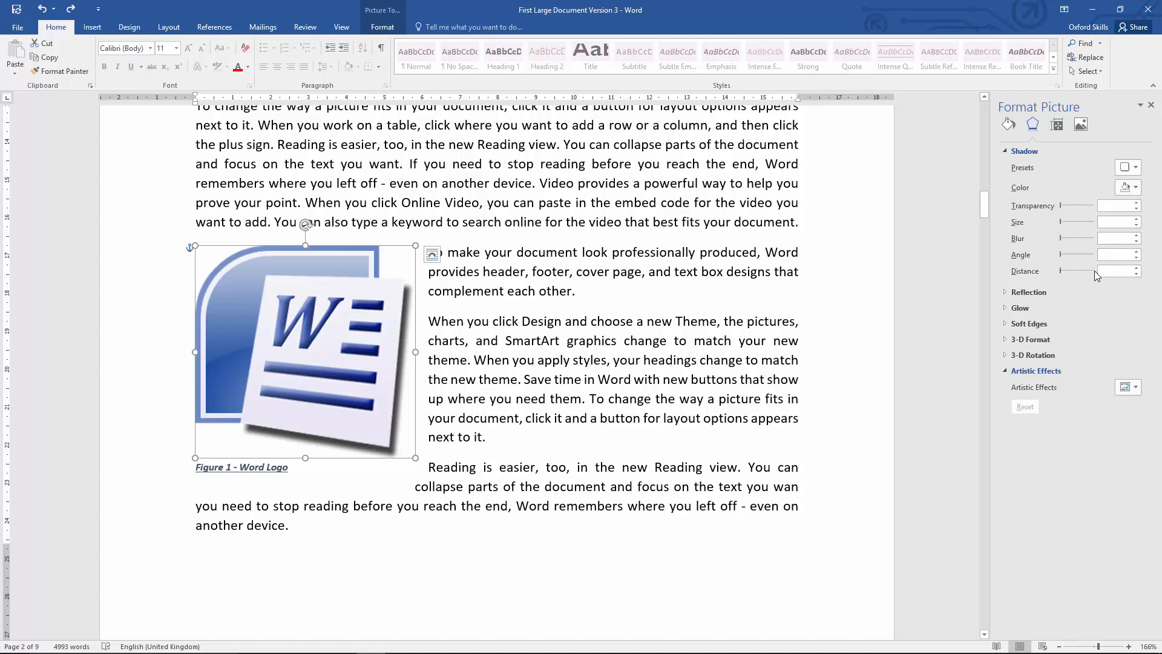
pyautogui.click(1003, 292)
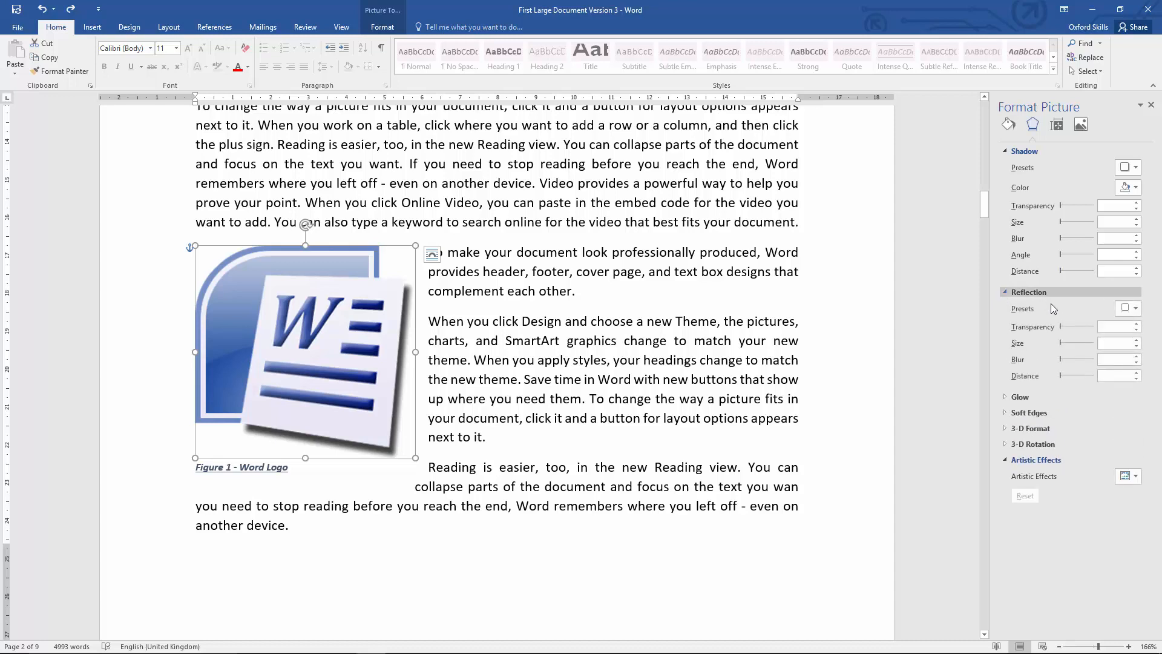
pyautogui.click(1006, 397)
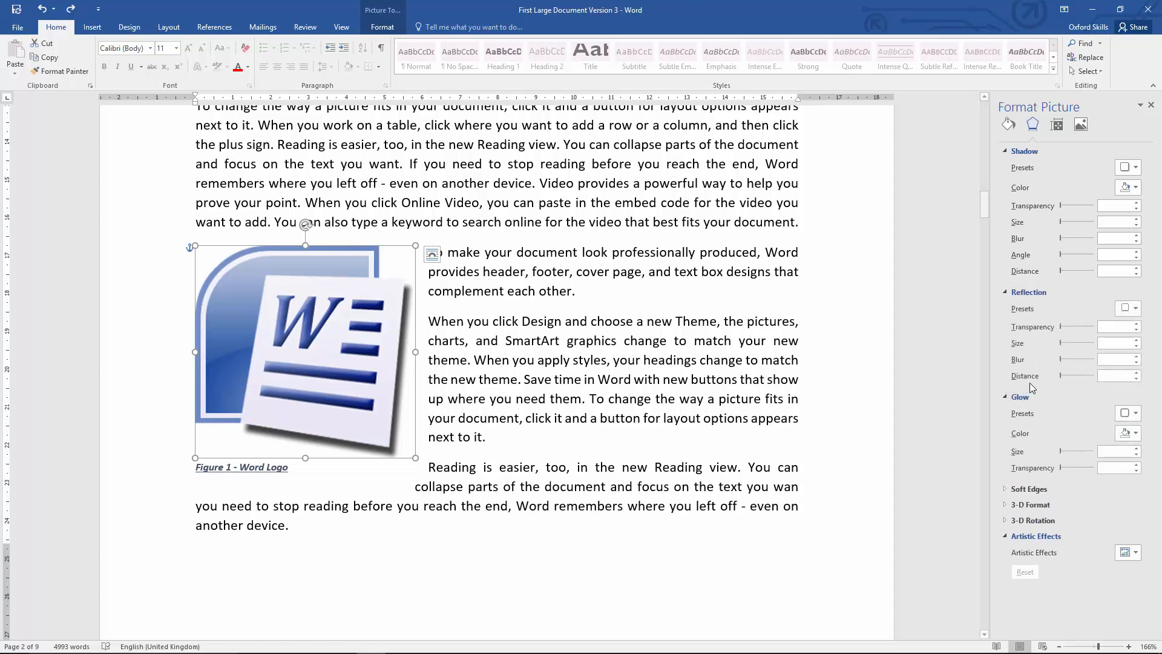
pyautogui.click(1029, 488)
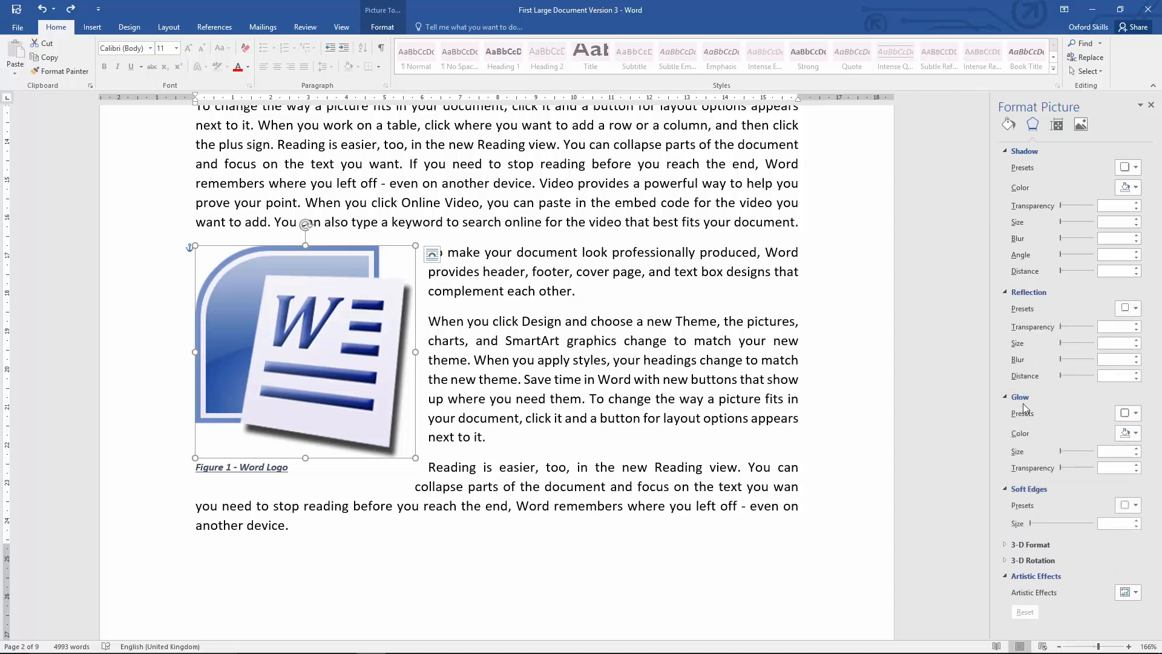
# Try the Glass artistic effect on the Word logo picture, and undo it.
pyautogui.click(1136, 593)
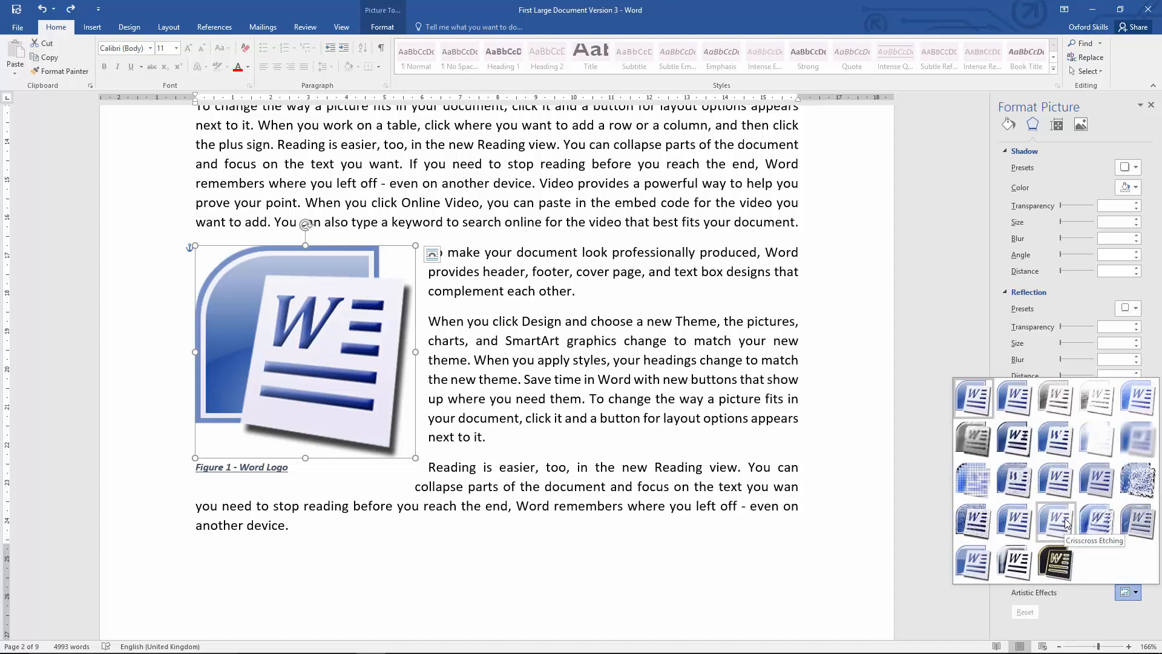
pyautogui.click(1138, 480)
pyautogui.click(584, 379)
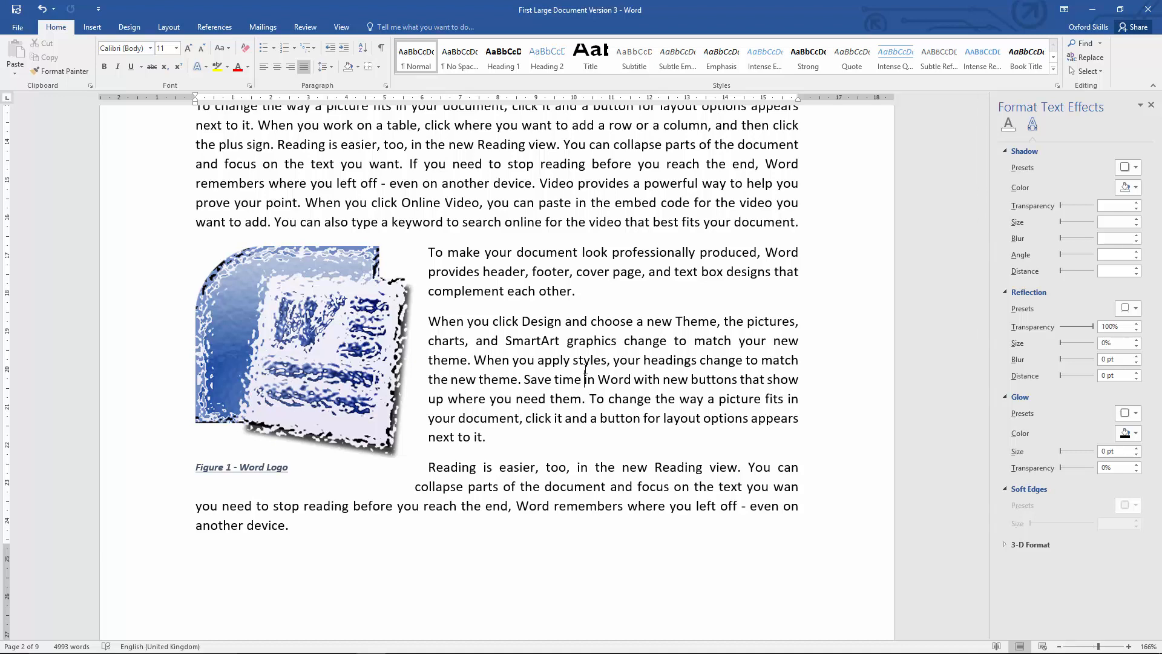
pyautogui.hotkey('ctrl', 'z')
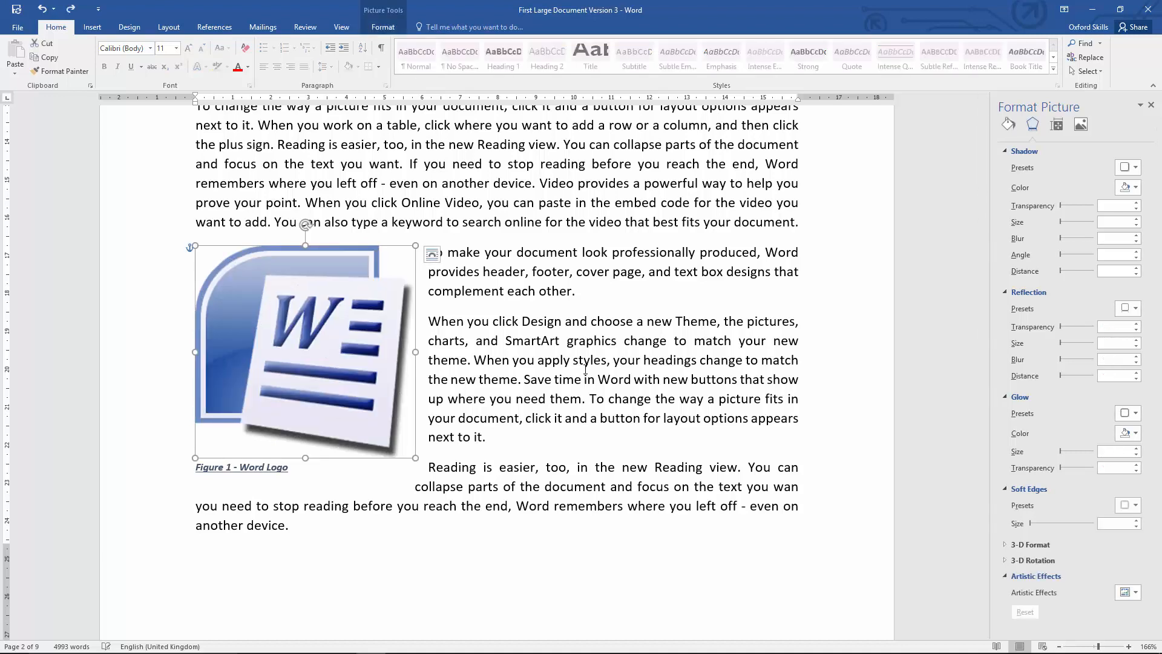
# Expand the 3-D Format options of the Word logo picture and set its soft edges size to 3 pt.
pyautogui.click(1006, 542)
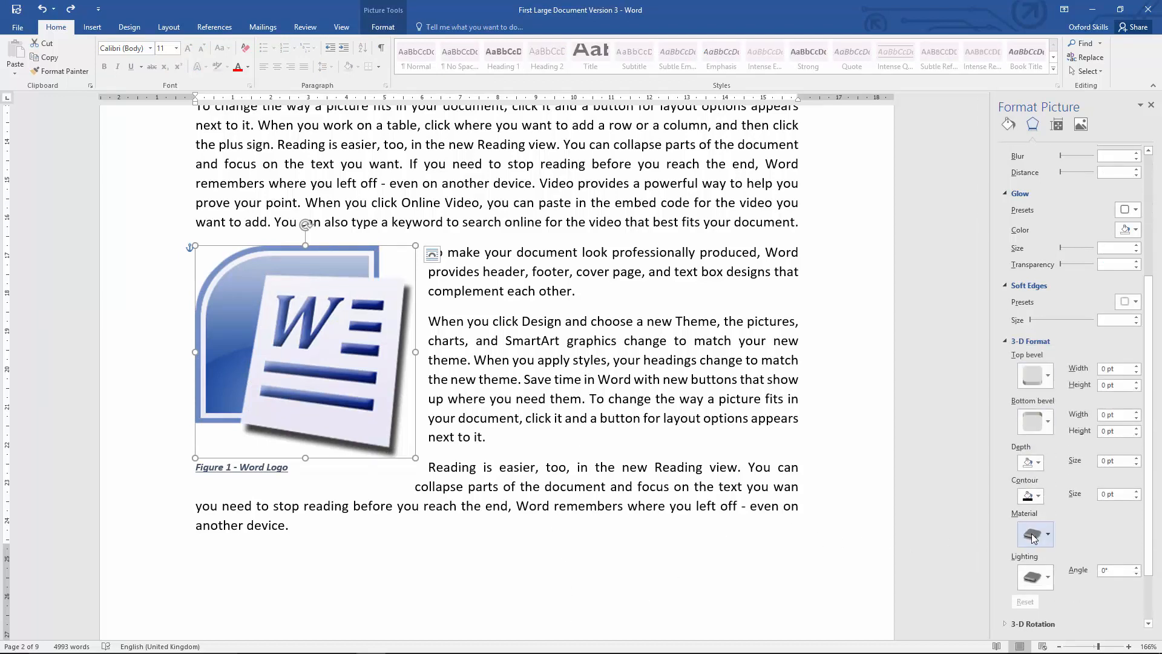
pyautogui.scroll(-2, 1032, 537)
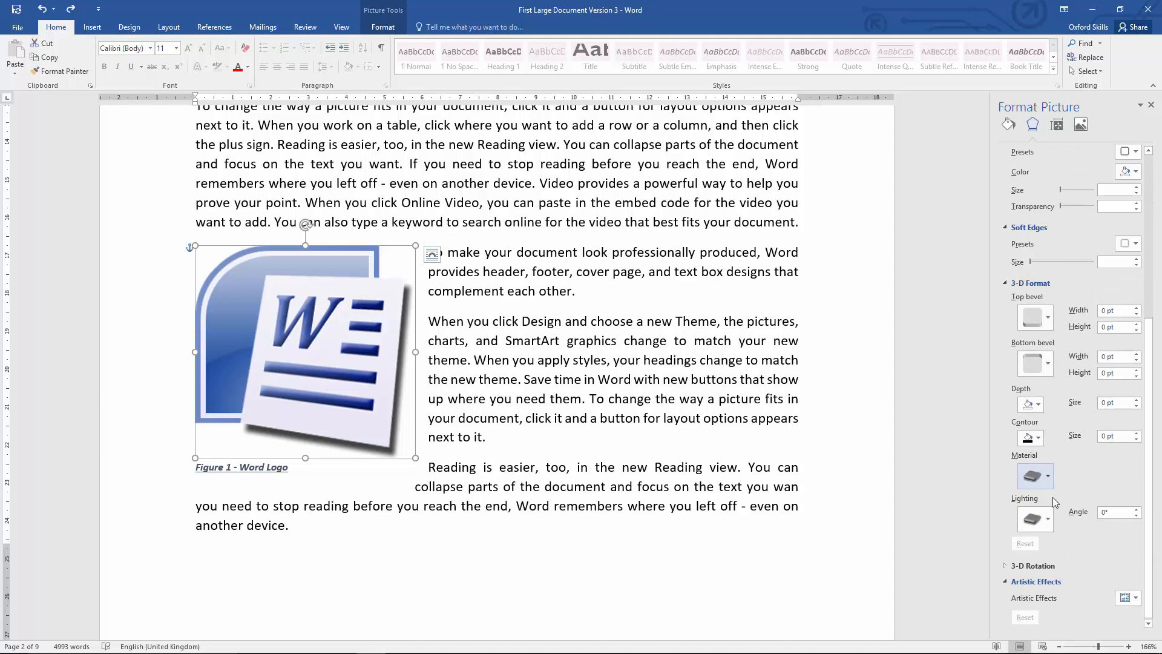
pyautogui.scroll(8, 1062, 495)
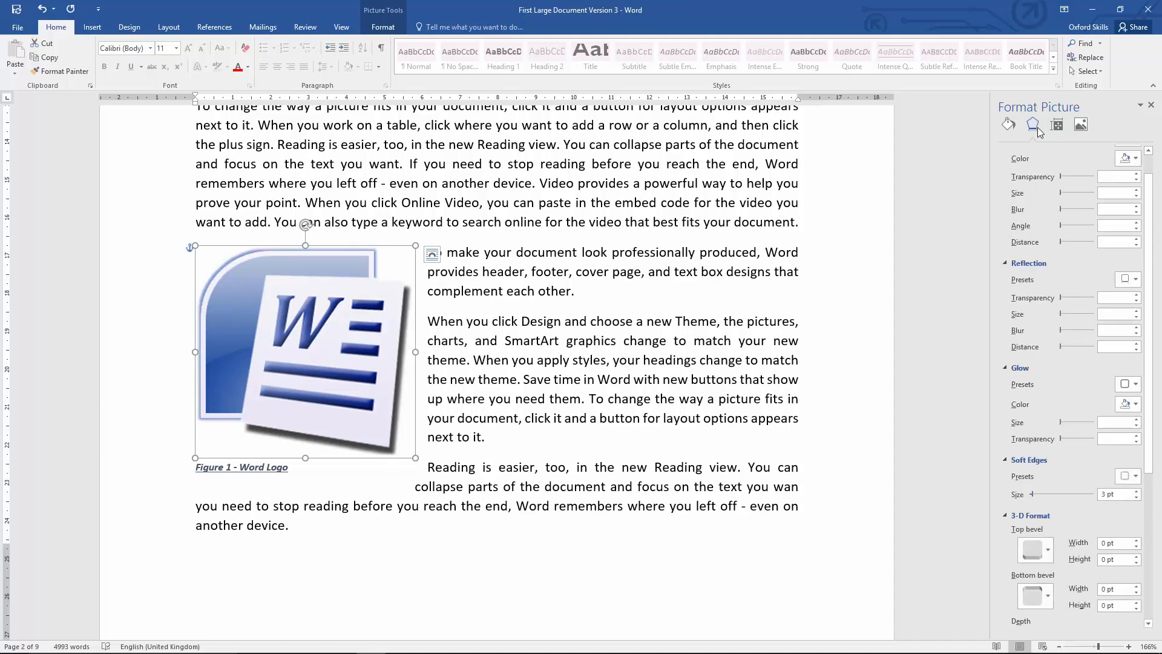
pyautogui.scroll(1, 1062, 214)
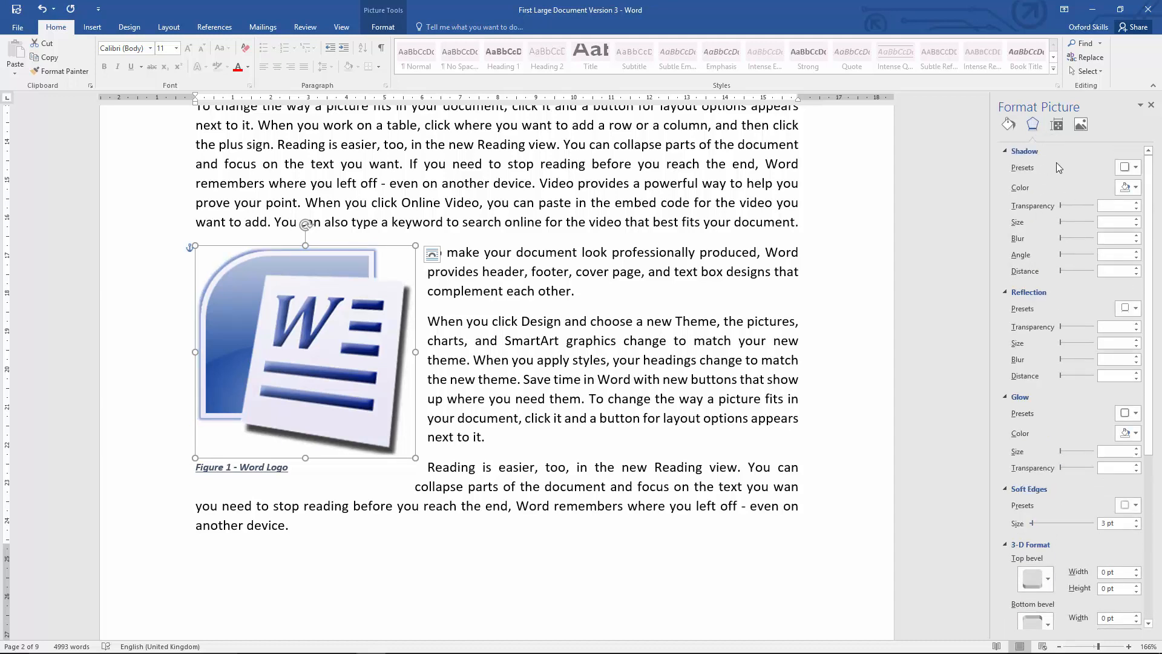
# Collapse the shadow, reflection, glow, soft edges and 3-D Format options of the picture.
pyautogui.click(1006, 150)
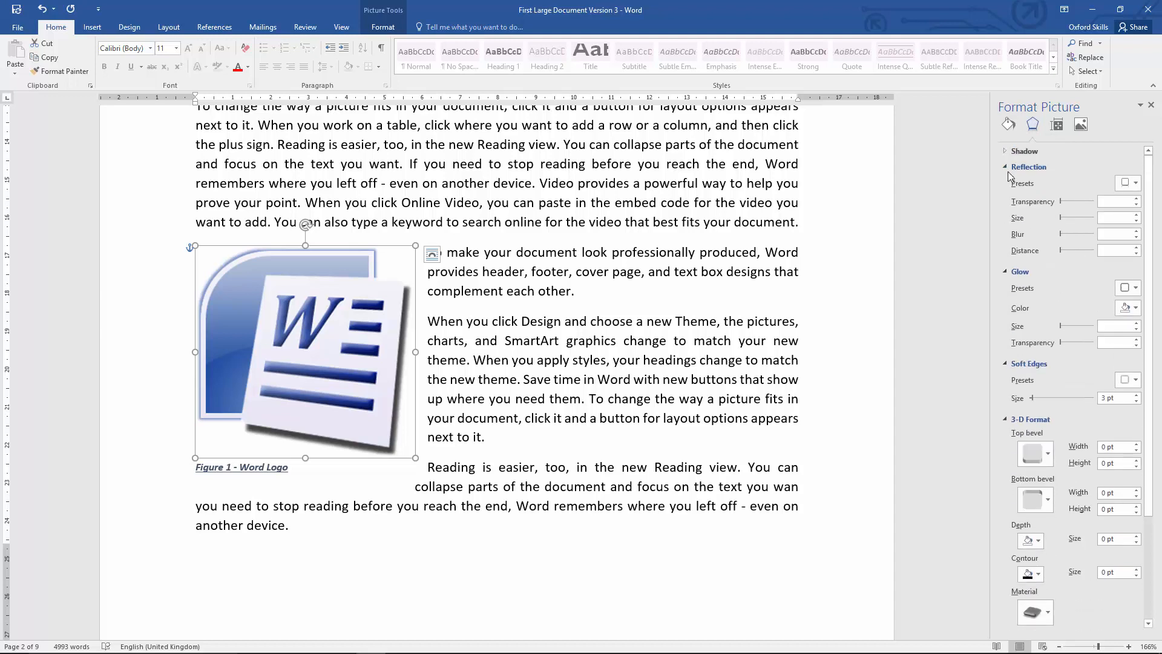
pyautogui.click(1008, 167)
pyautogui.click(1005, 181)
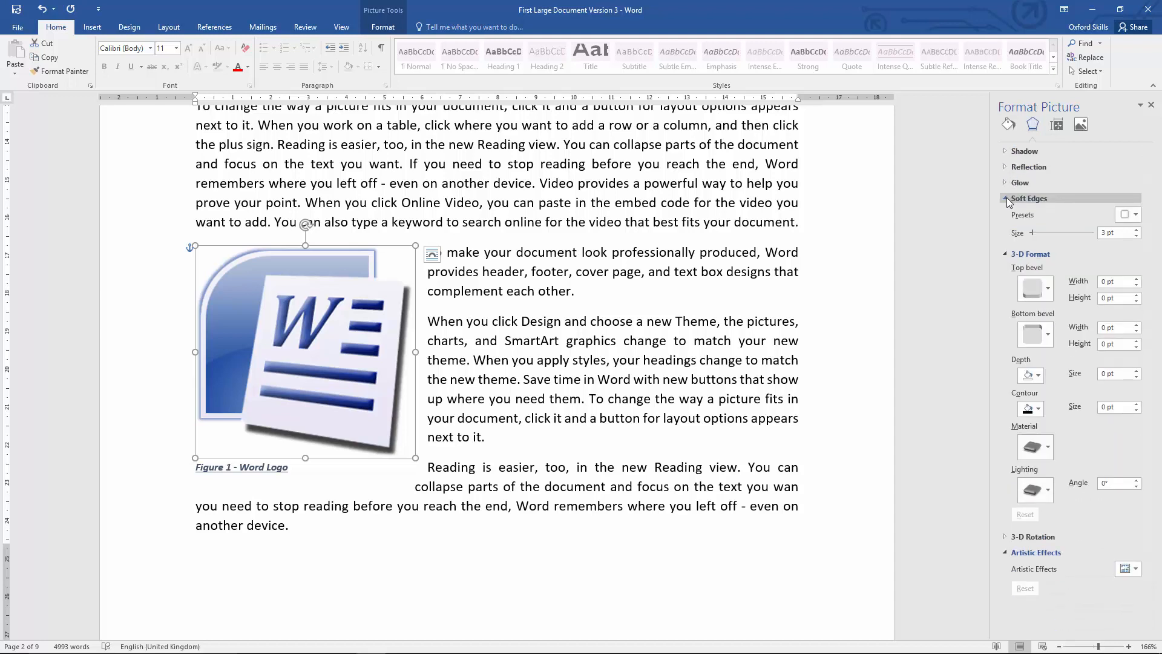
pyautogui.click(1007, 197)
pyautogui.click(1006, 217)
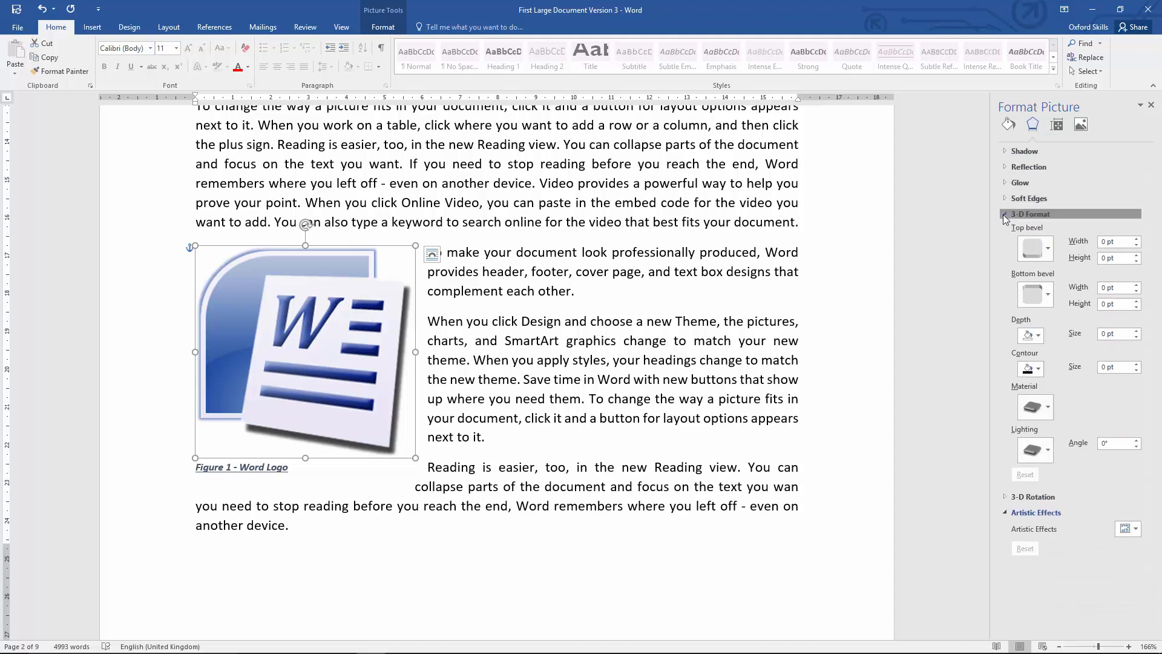
# Review the text box options and give the Word logo the alt text title "My Alternative Text".
pyautogui.click(1057, 124)
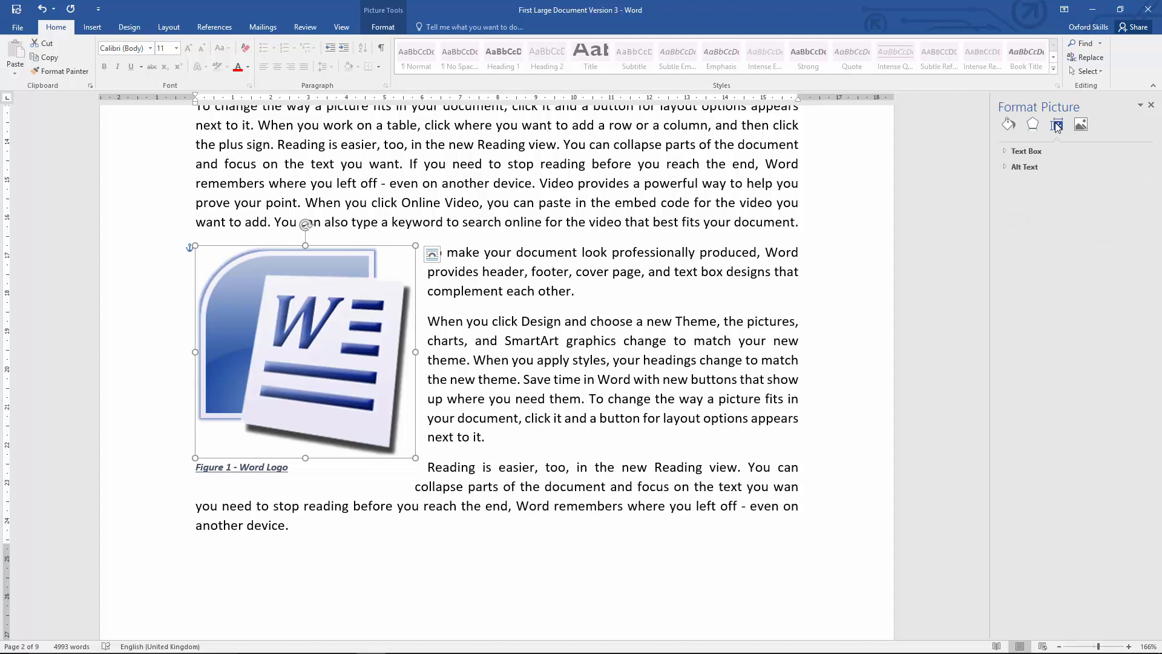
pyautogui.click(1005, 151)
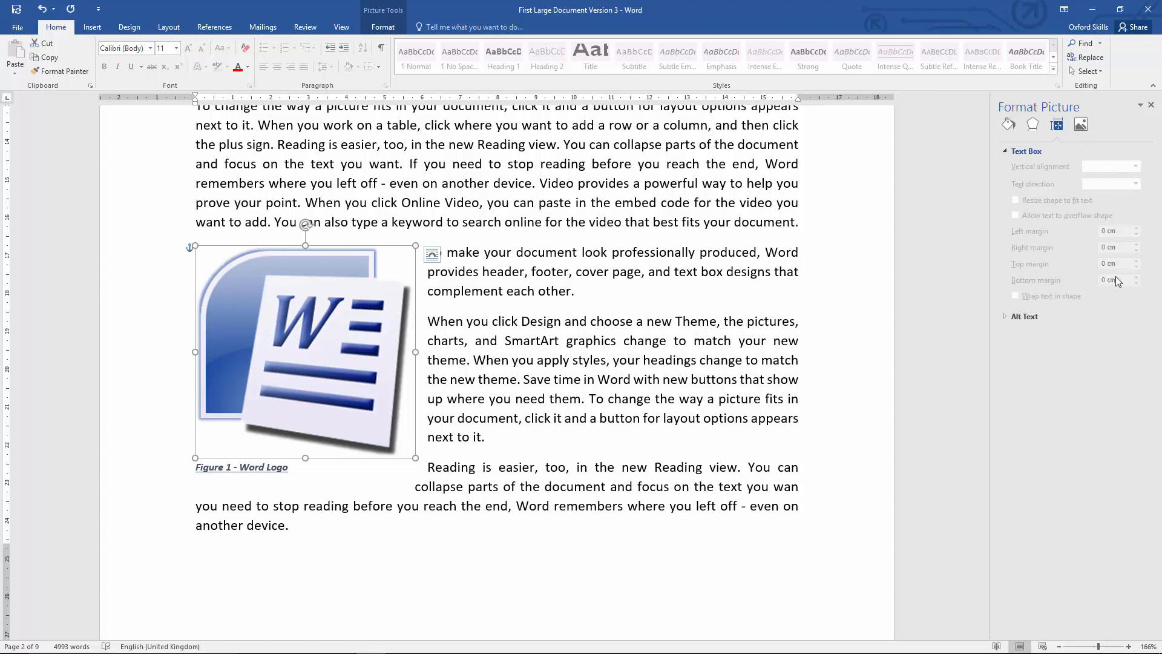
pyautogui.click(1006, 317)
pyautogui.click(1037, 345)
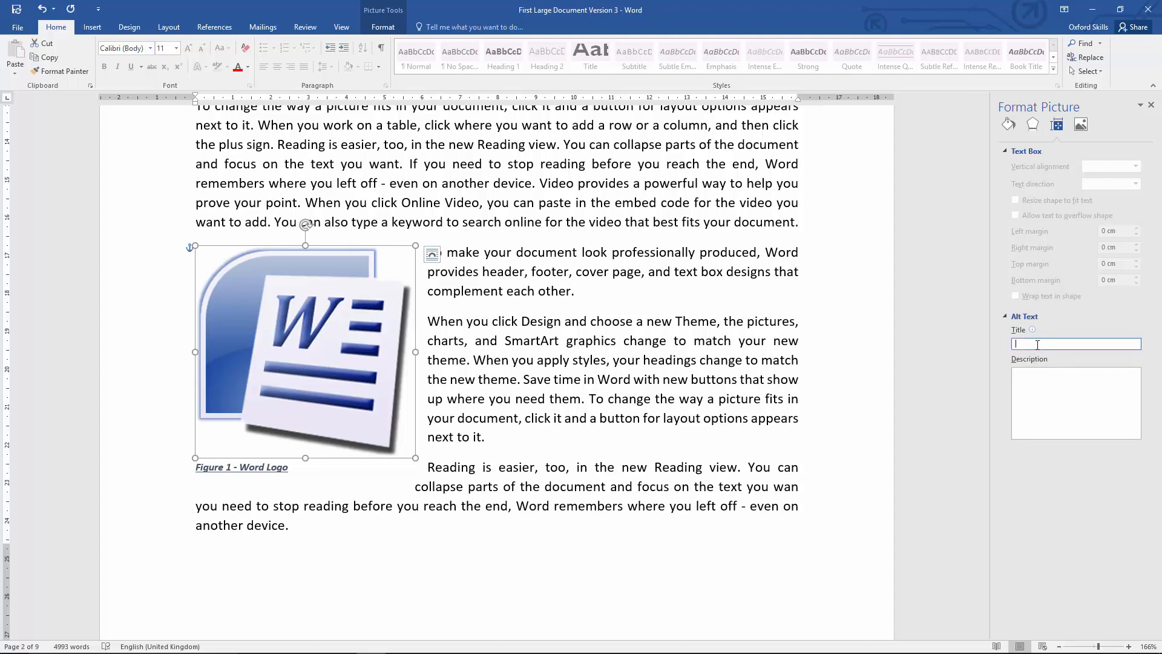
pyautogui.write('My Alternative Text')
pyautogui.click(1084, 393)
# Correct the Word logo picture with 5% brightness, -12% contrast, 165% saturation and a color temperature of 6,403.
pyautogui.click(1081, 125)
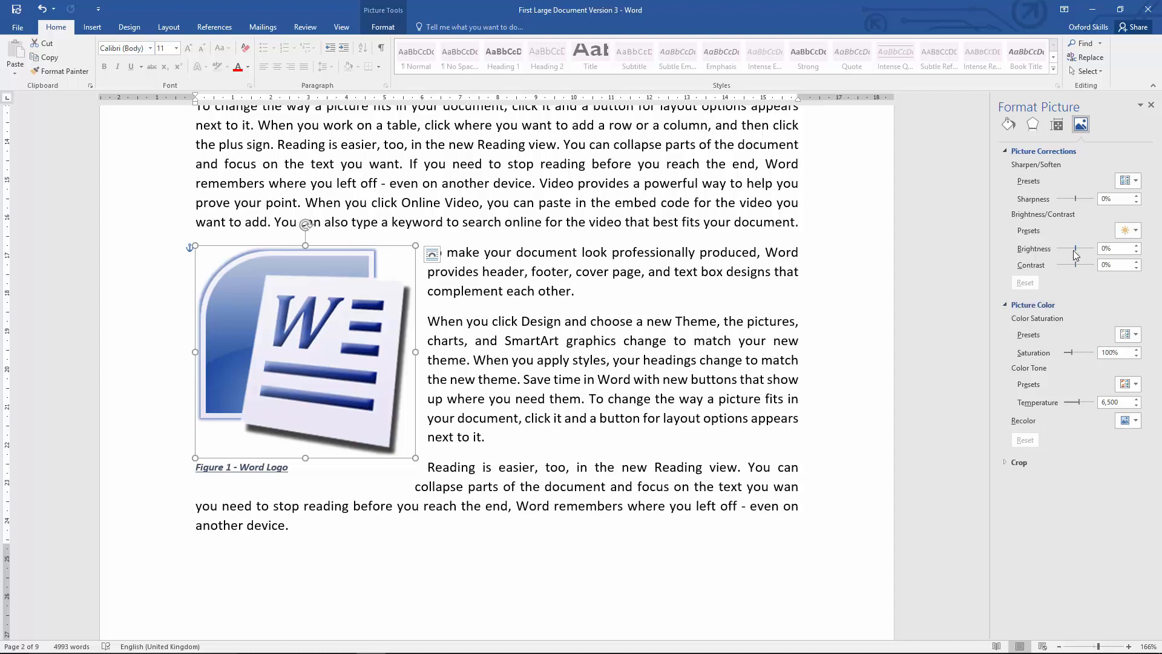
pyautogui.moveTo(1076, 249)
pyautogui.mouseDown()
pyautogui.moveTo(1090, 249)
pyautogui.moveTo(1057, 250)
pyautogui.moveTo(1076, 249)
pyautogui.moveTo(1084, 264)
pyautogui.moveTo(1061, 264)
pyautogui.moveTo(1089, 262)
pyautogui.moveTo(1073, 264)
pyautogui.mouseUp()
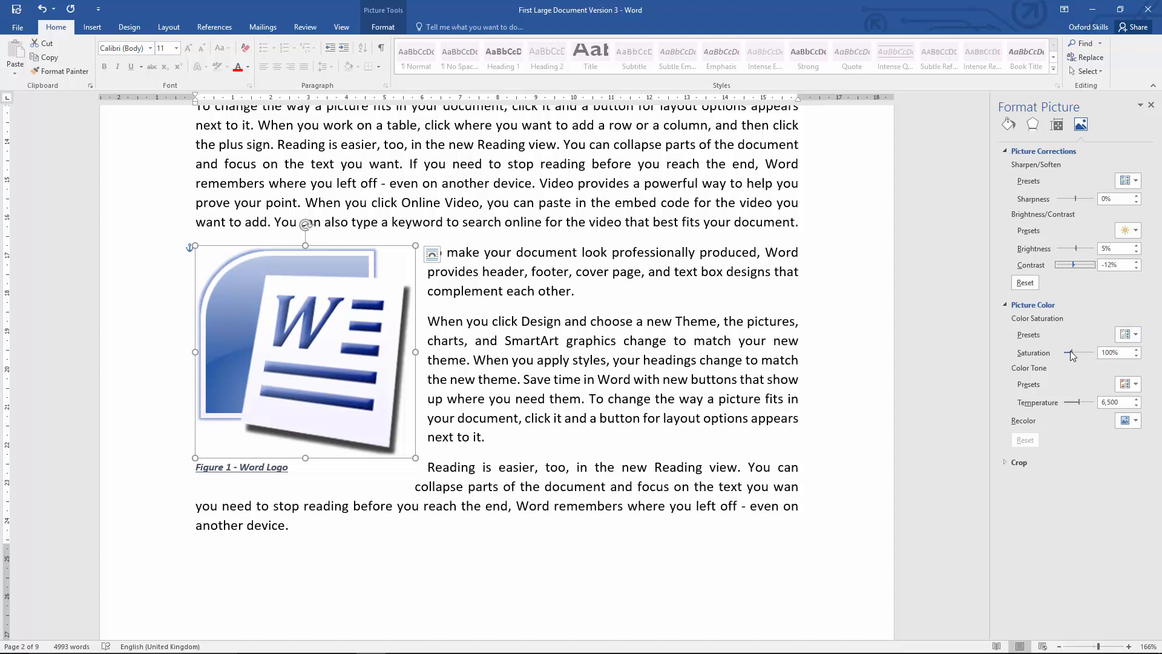
pyautogui.moveTo(1070, 352)
pyautogui.mouseDown()
pyautogui.moveTo(1100, 352)
pyautogui.moveTo(1052, 353)
pyautogui.moveTo(1081, 354)
pyautogui.mouseUp()
pyautogui.moveTo(1080, 403); pyautogui.dragTo(1078, 405)
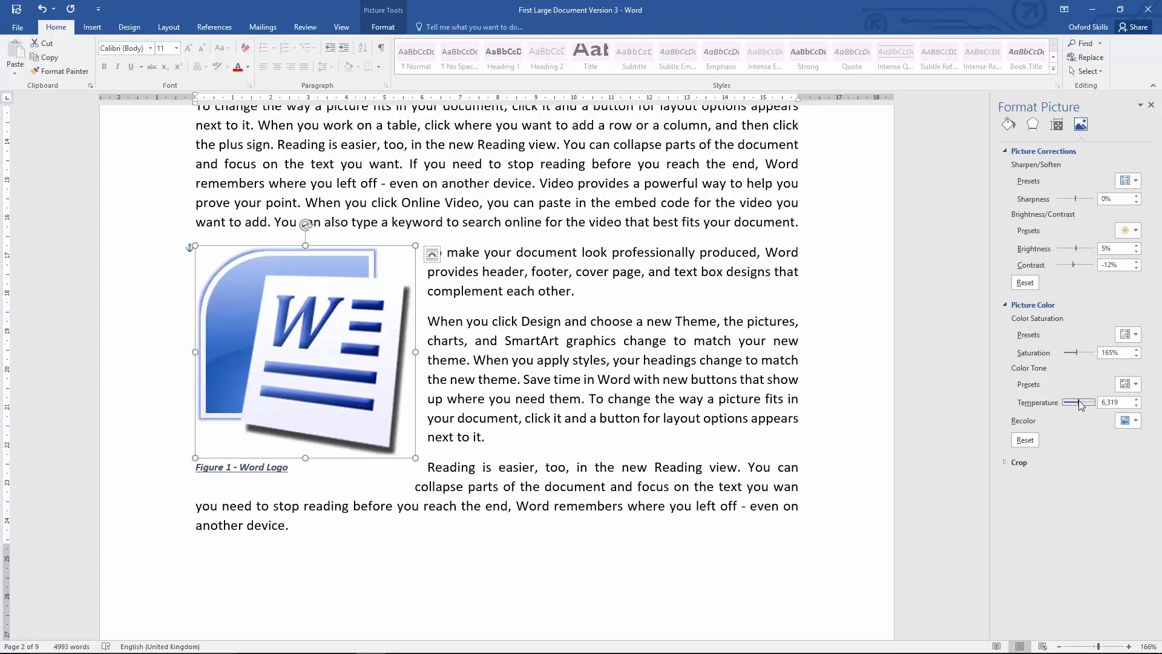
pyautogui.moveTo(1079, 402)
pyautogui.mouseDown()
pyautogui.moveTo(1093, 403)
pyautogui.moveTo(1064, 403)
pyautogui.moveTo(1079, 402)
pyautogui.mouseUp()
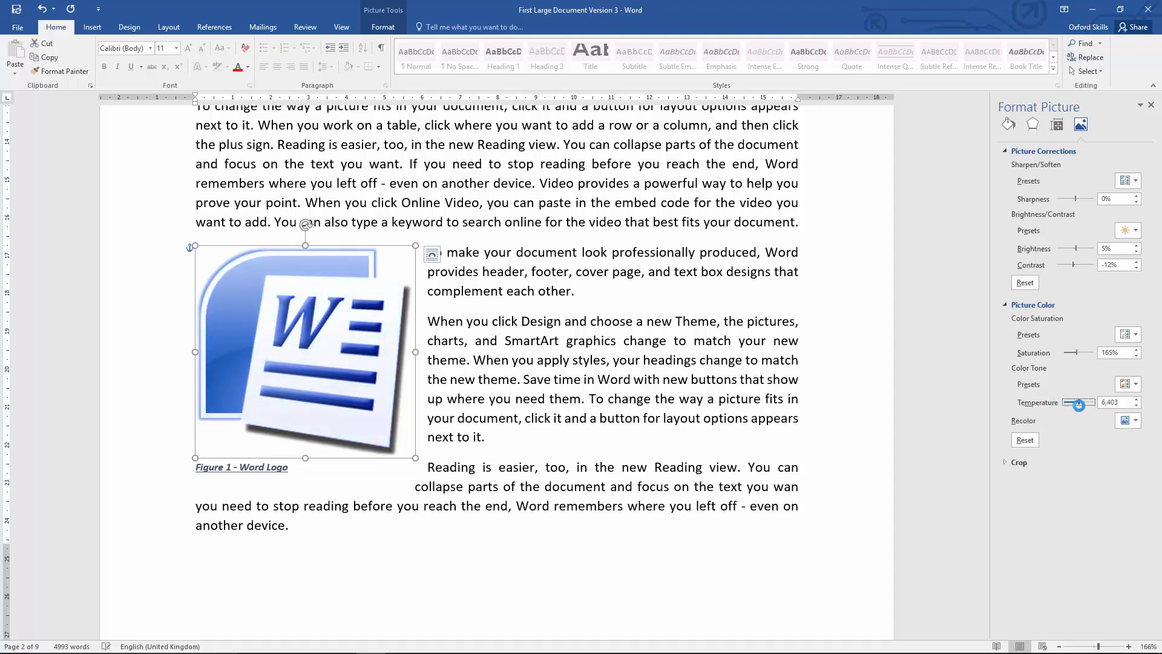
# Recolor the Word logo picture with the dark yellow variation.
pyautogui.click(1130, 422)
pyautogui.click(1060, 497)
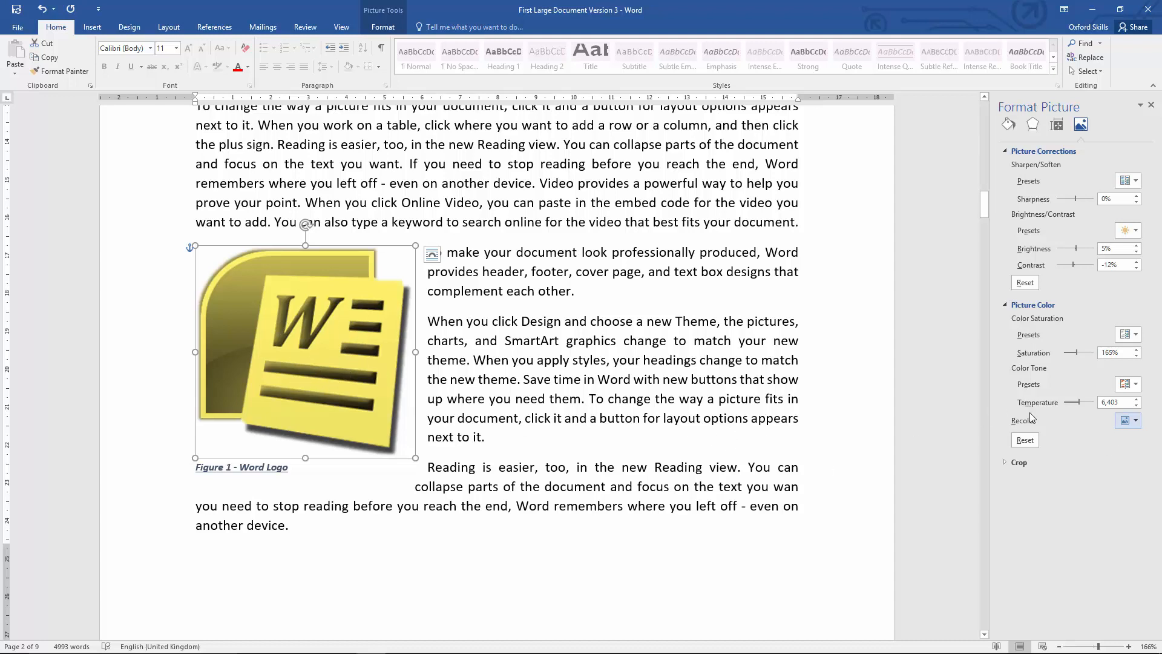
pyautogui.click(1137, 421)
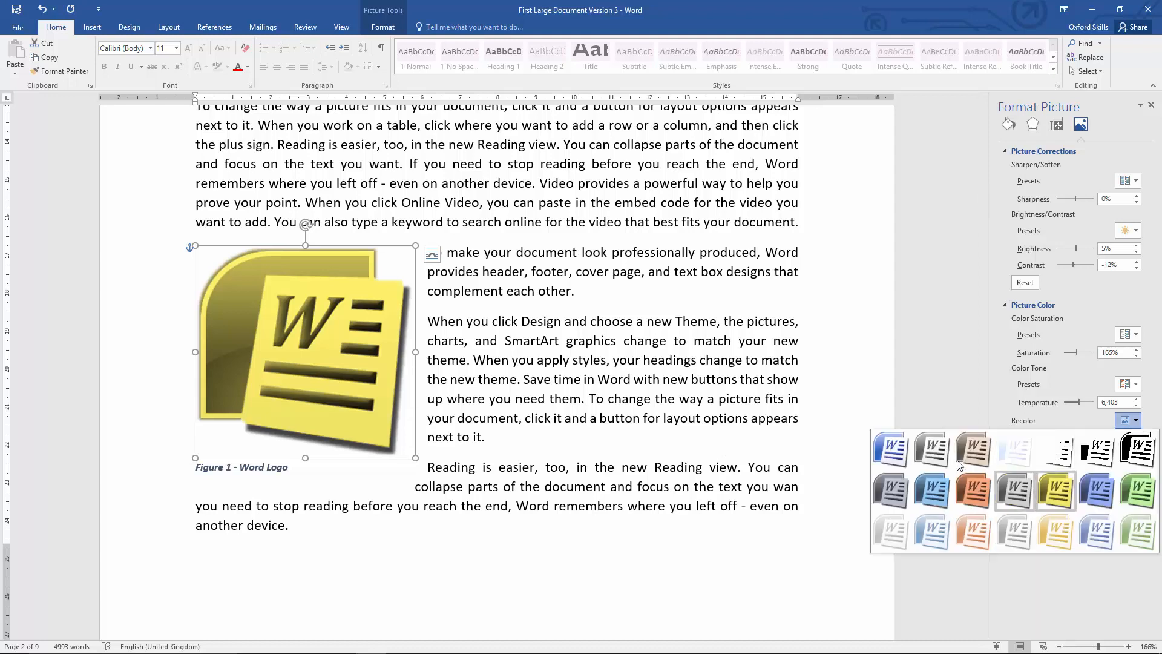
pyautogui.click(956, 356)
# Check the Word logo's crop settings and context commands, and close the picture formatting settings.
pyautogui.click(1009, 463)
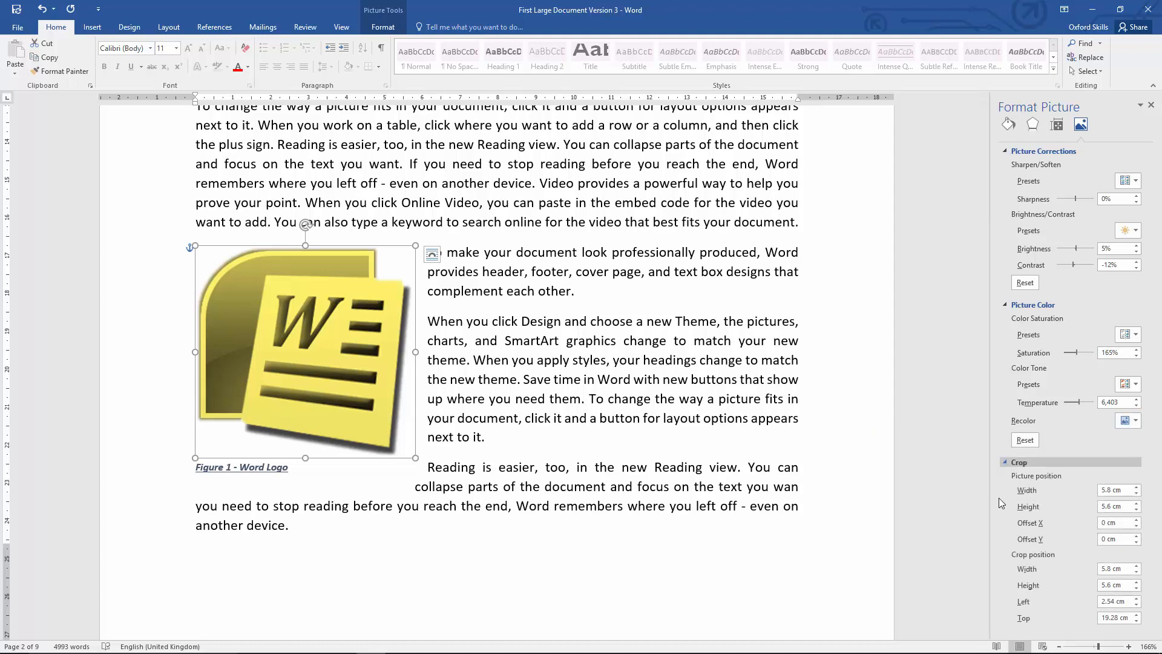
pyautogui.rightClick(271, 274)
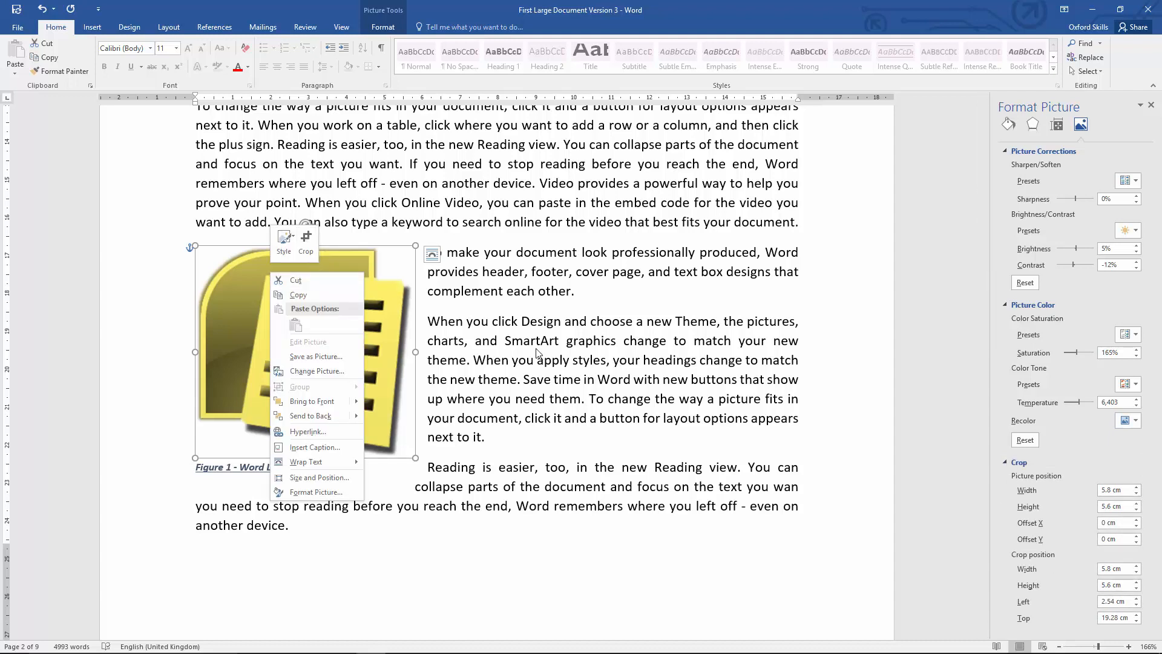
pyautogui.press('Escape')
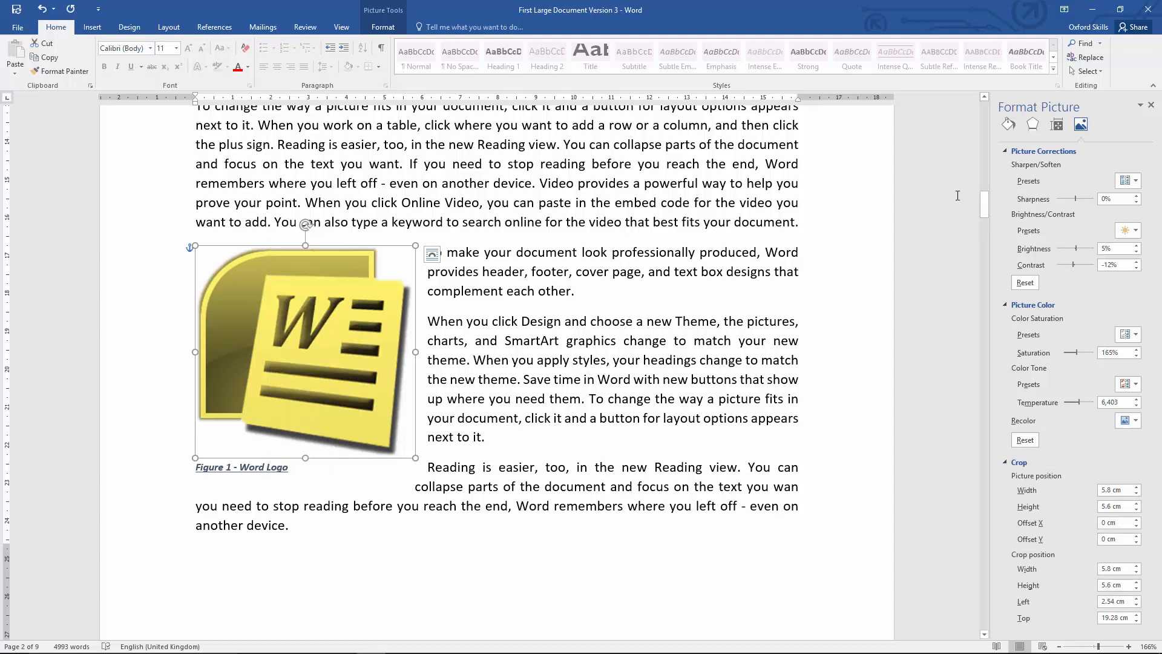
pyautogui.click(1152, 105)
pyautogui.click(658, 292)
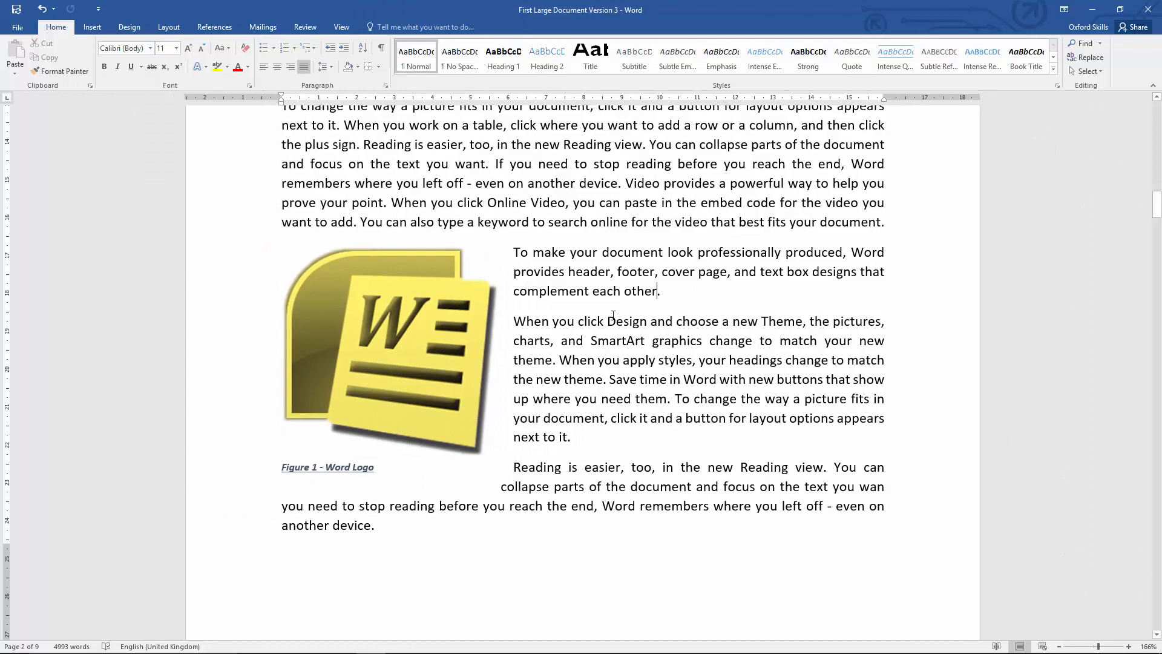
pyautogui.scroll(6, 613, 314)
pyautogui.scroll(-4, 613, 315)
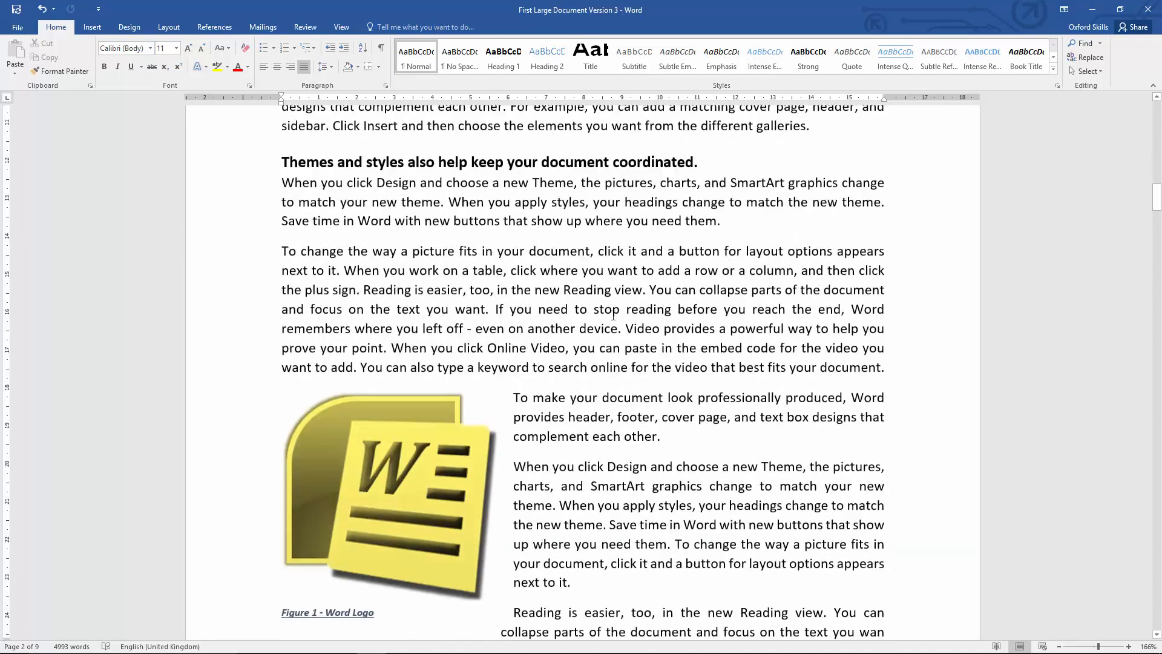
pyautogui.scroll(-1, 613, 315)
pyautogui.scroll(-6, 613, 315)
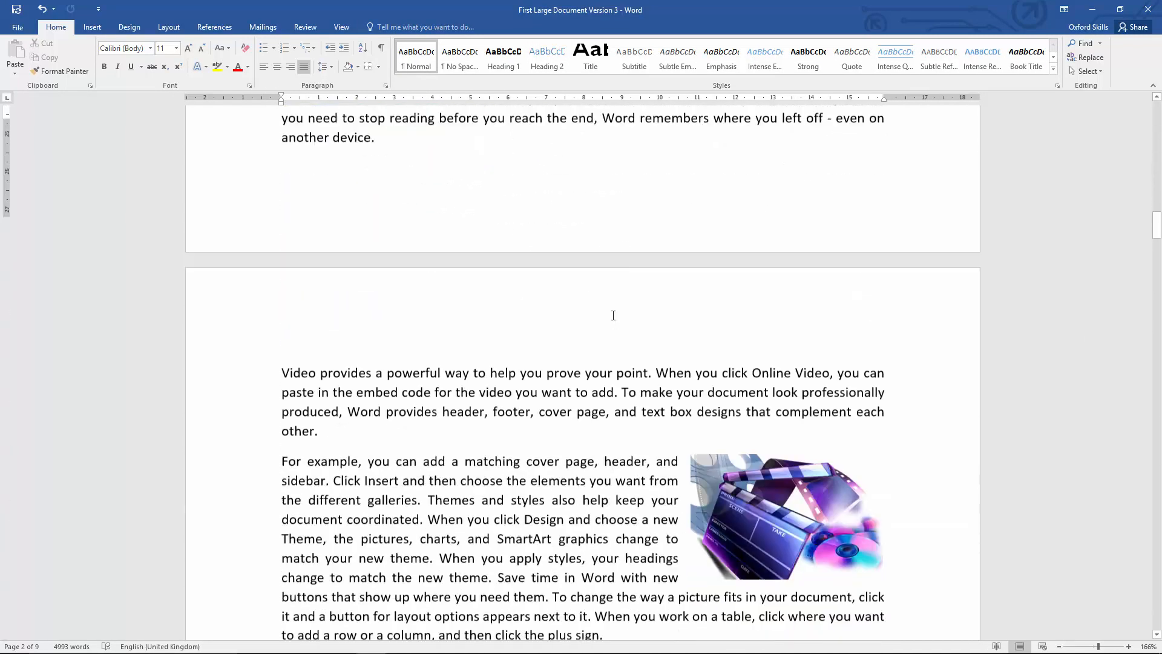
pyautogui.scroll(7, 613, 314)
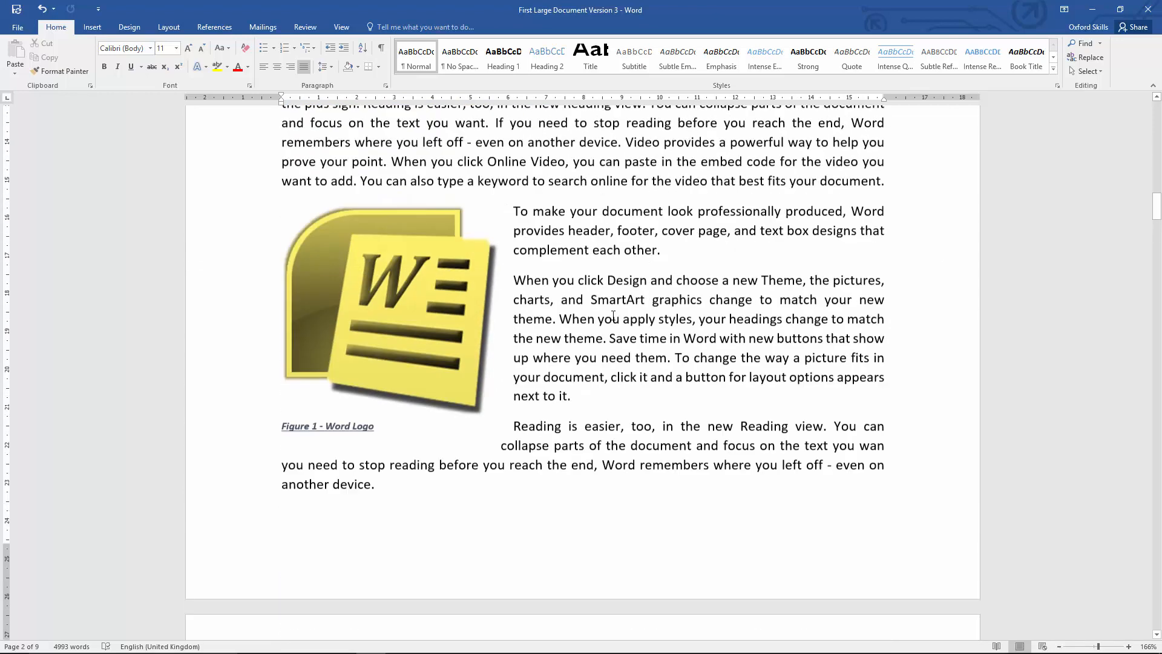